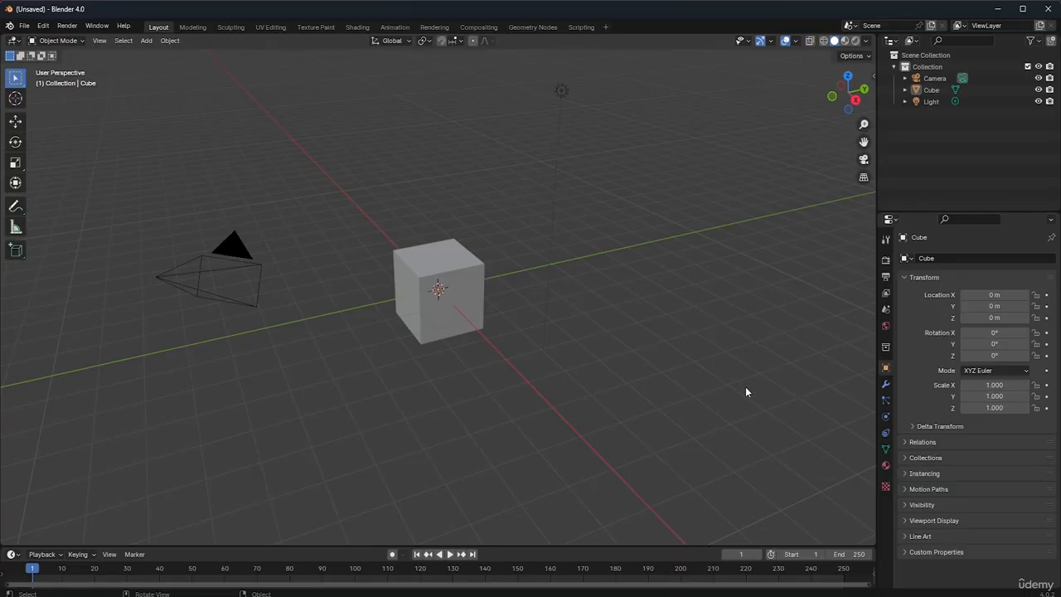
Select the camera and the cube together and check which interaction modes are offered for them
click(561, 94)
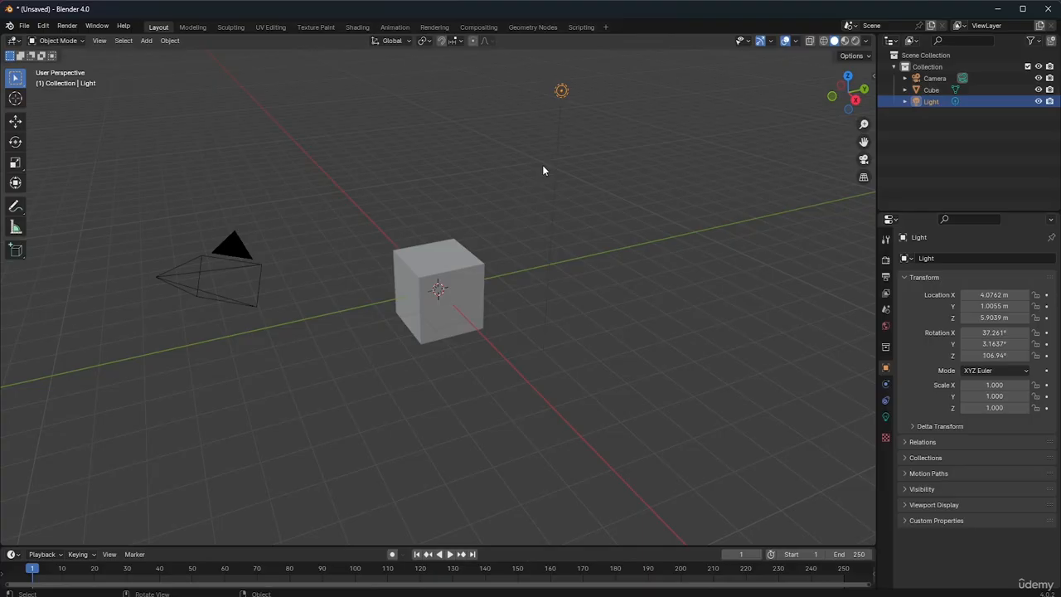
click(446, 290)
click(230, 274)
shift+click(449, 286)
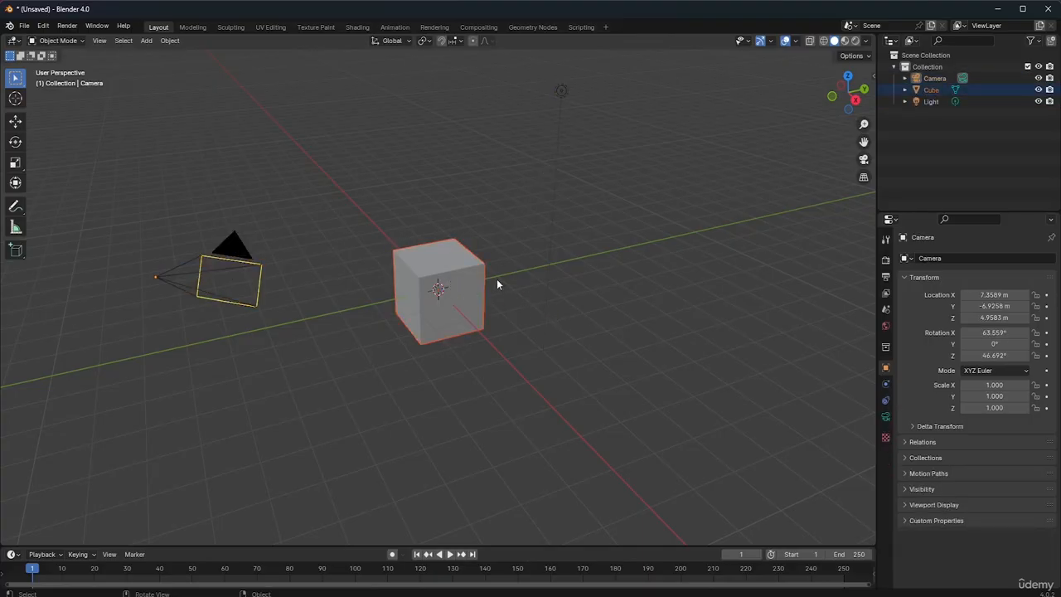
click(60, 41)
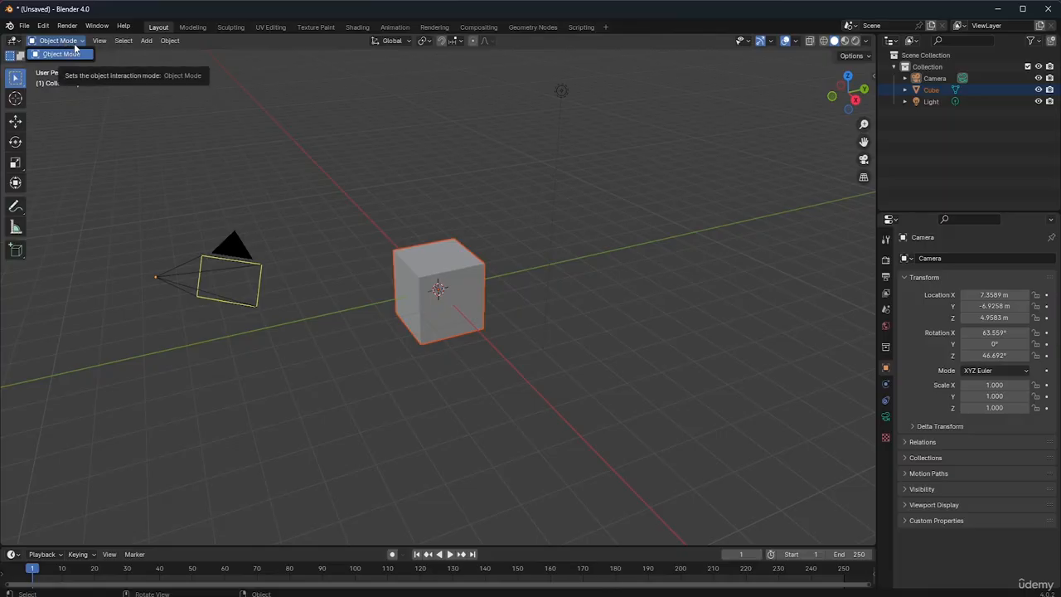
key(ctrl+z)
Select only the cube and switch it to Edit Mode
click(456, 290)
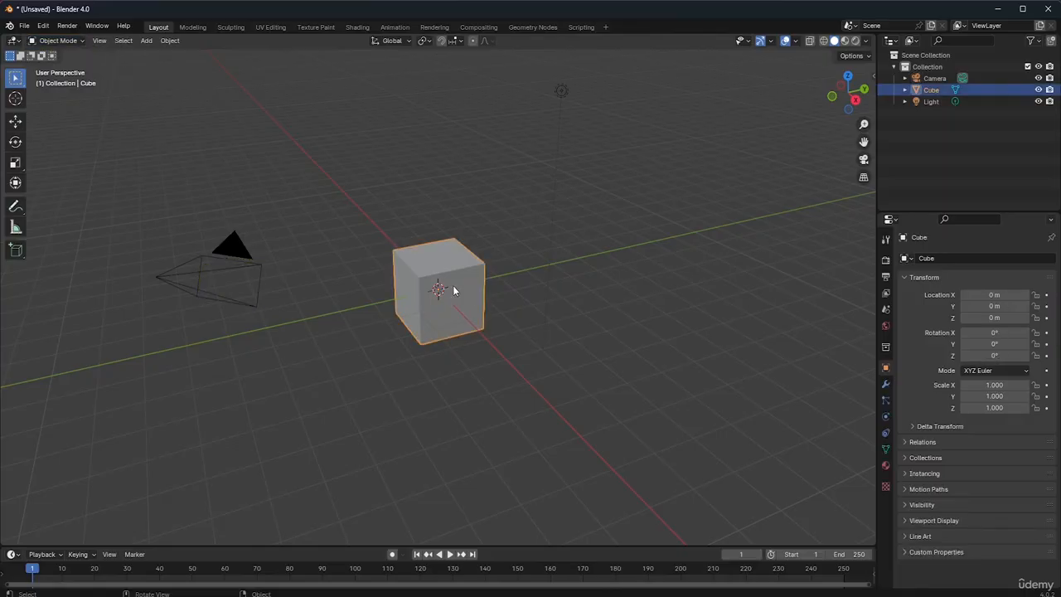
click(61, 41)
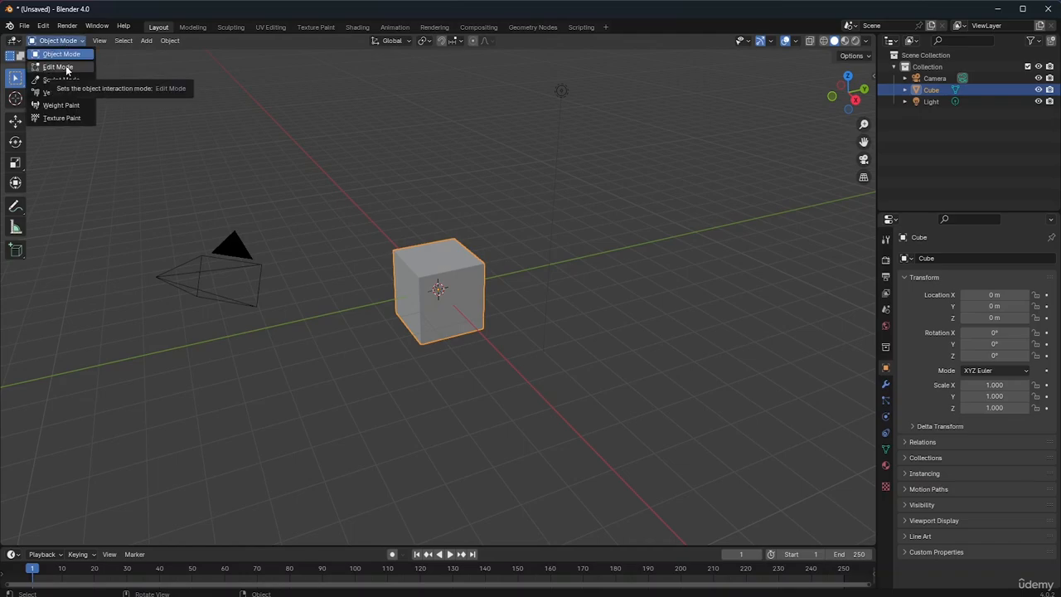
click(66, 70)
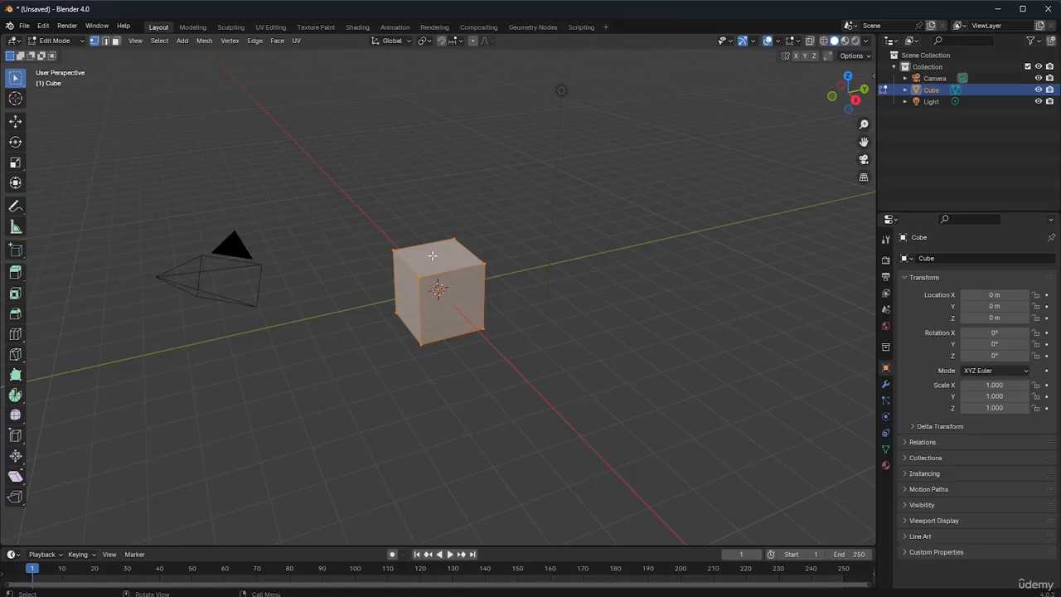
Delete the cube's upper corner vertex nearest the viewer, using the Vertices delete option
key(alt+a)
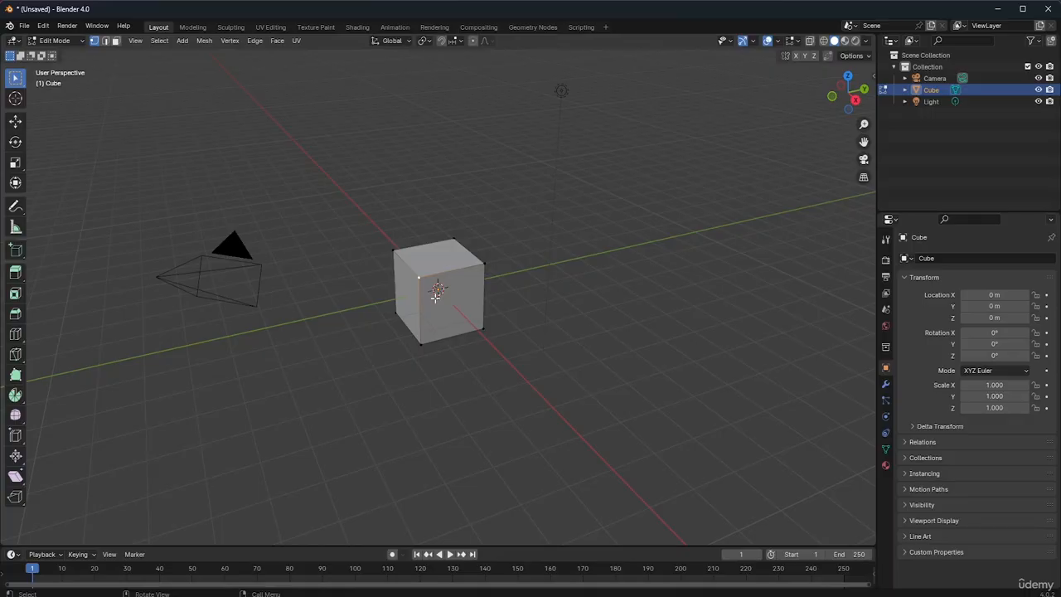
key(x)
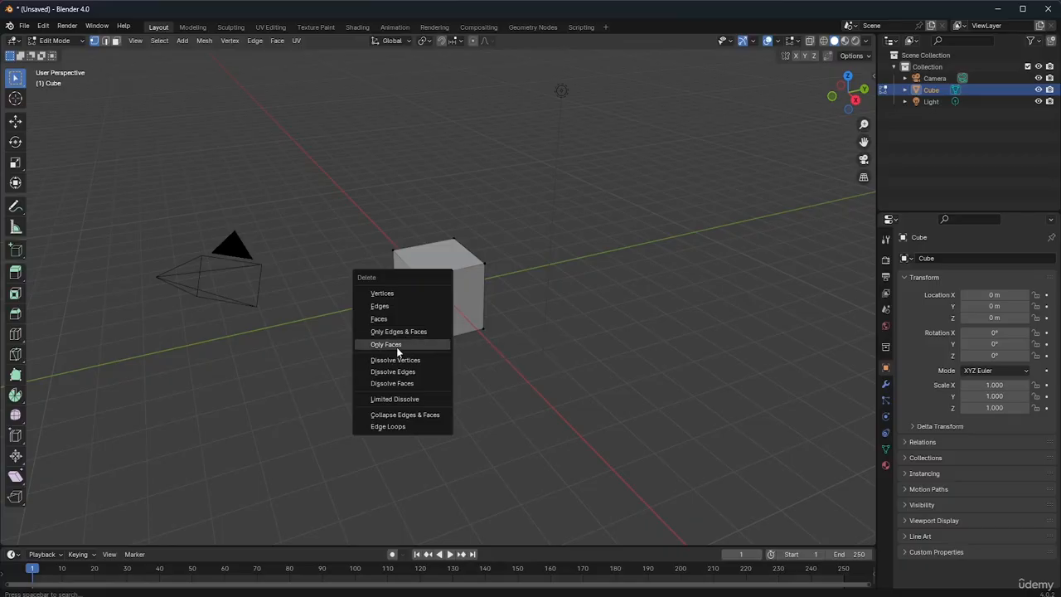
click(397, 294)
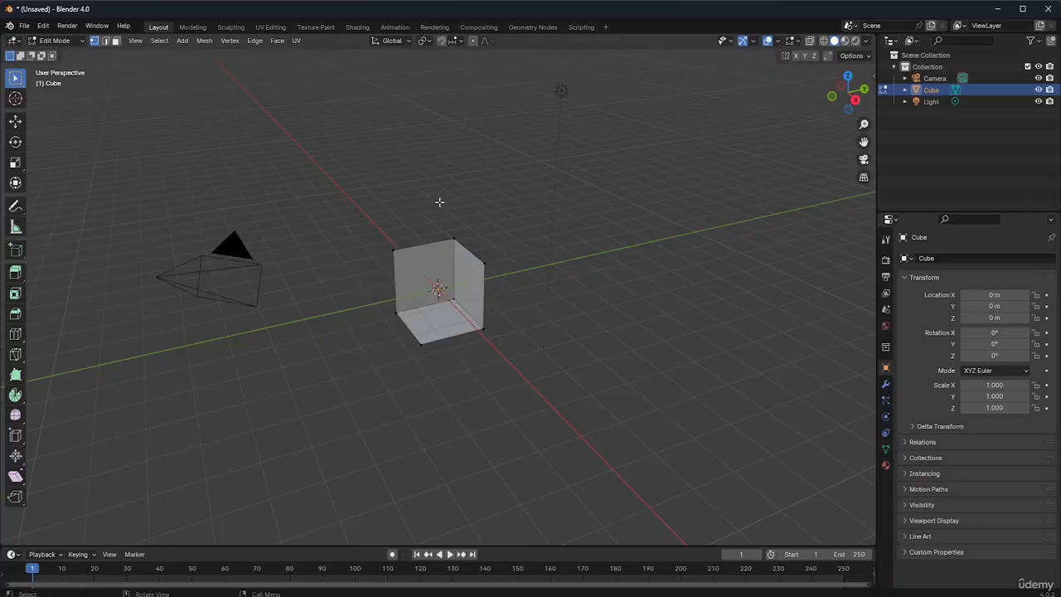
Try deleting the top edge of the cube's back wall in edge select mode with the Edges option, and undo it
drag(856, 103, 596, 244)
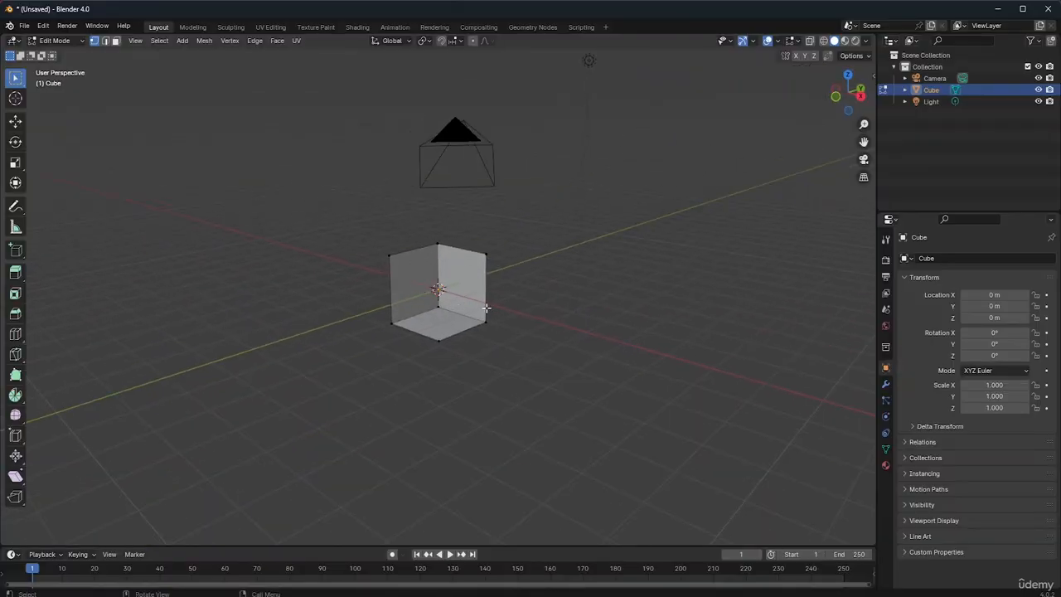
drag(858, 100, 796, 92)
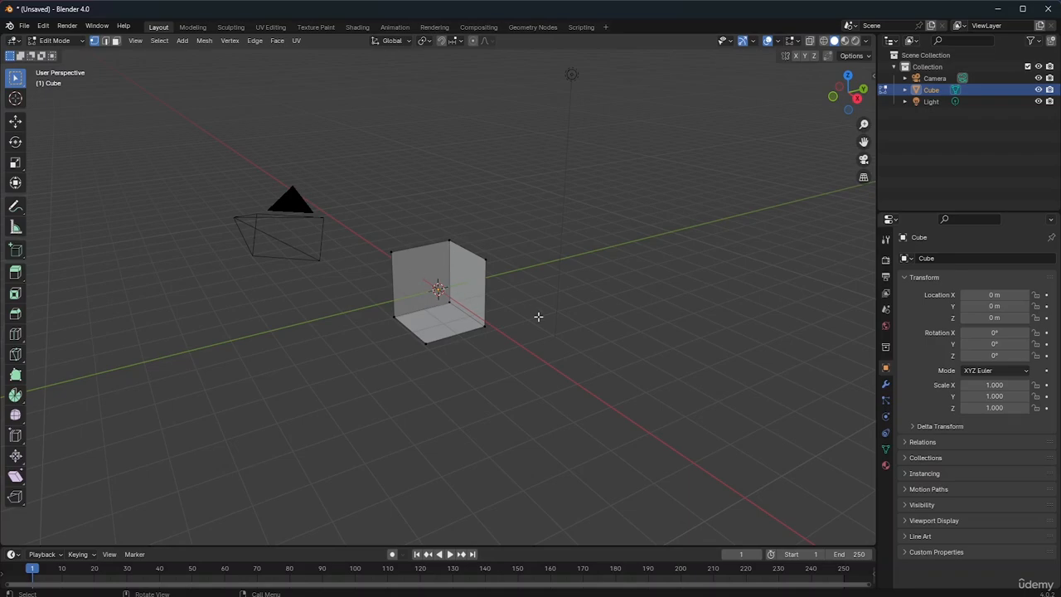
drag(859, 100, 784, 96)
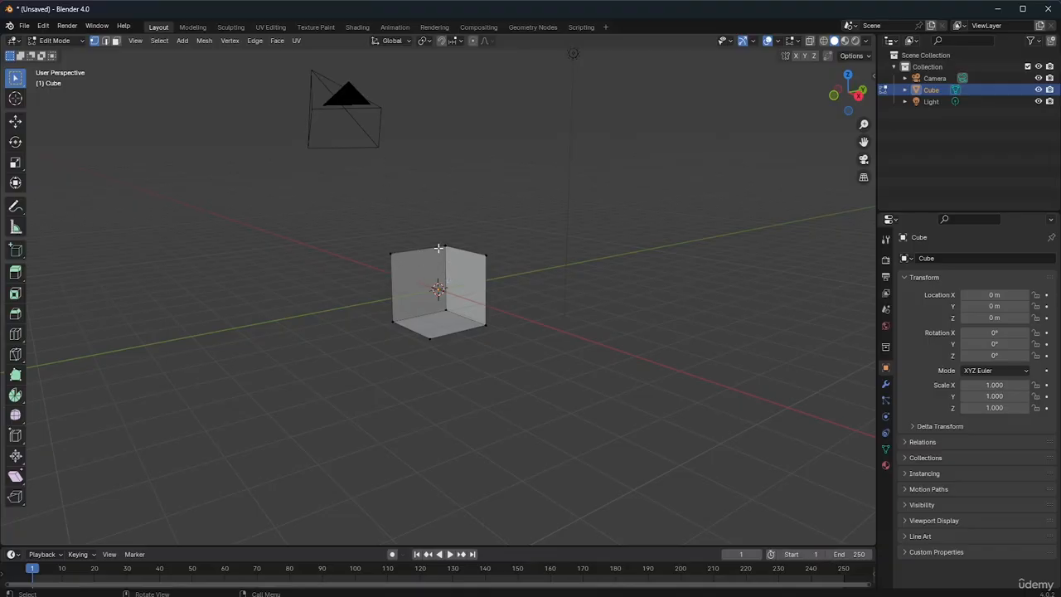
click(106, 41)
click(410, 252)
key(x)
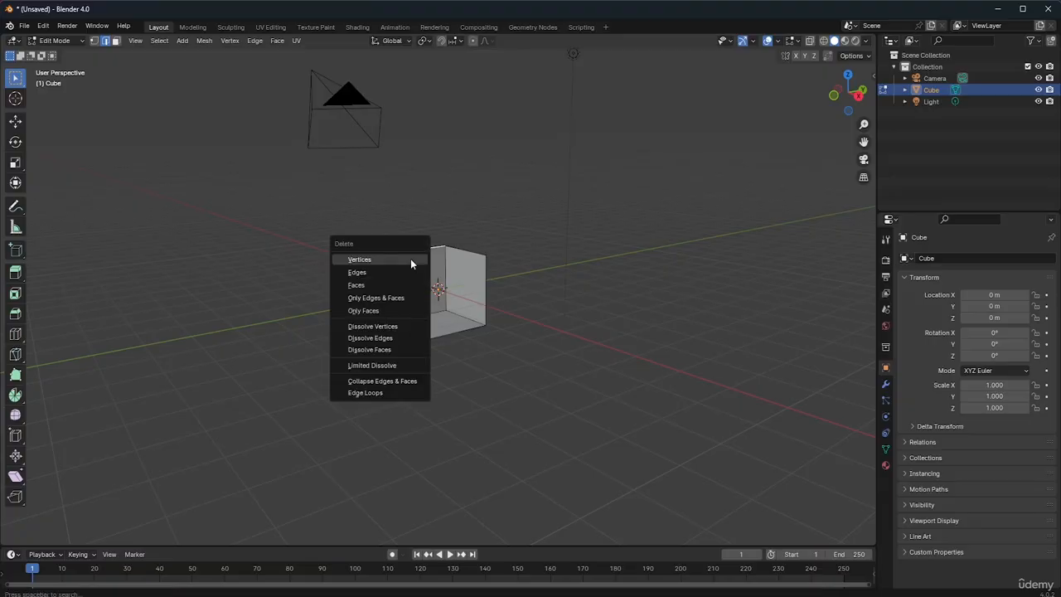
click(393, 272)
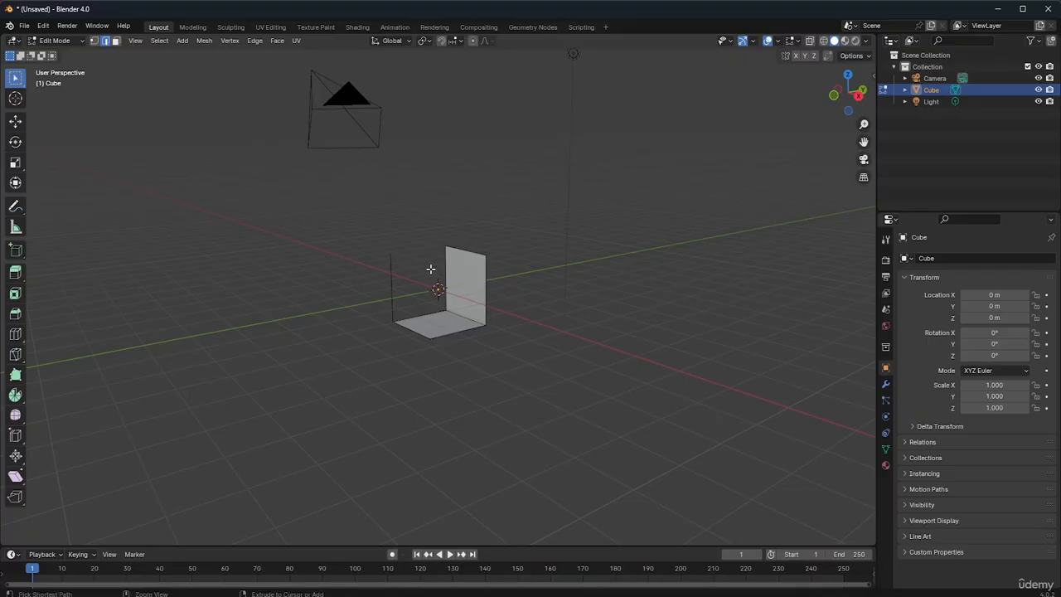
scroll(430, 269, up, 4)
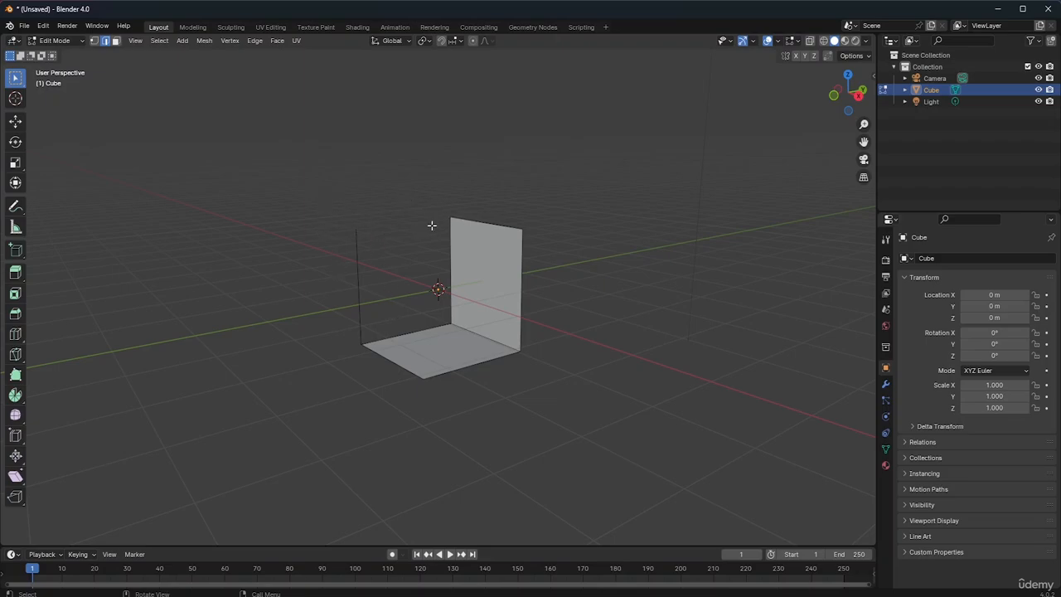
key(ctrl)
key(ctrl+z)
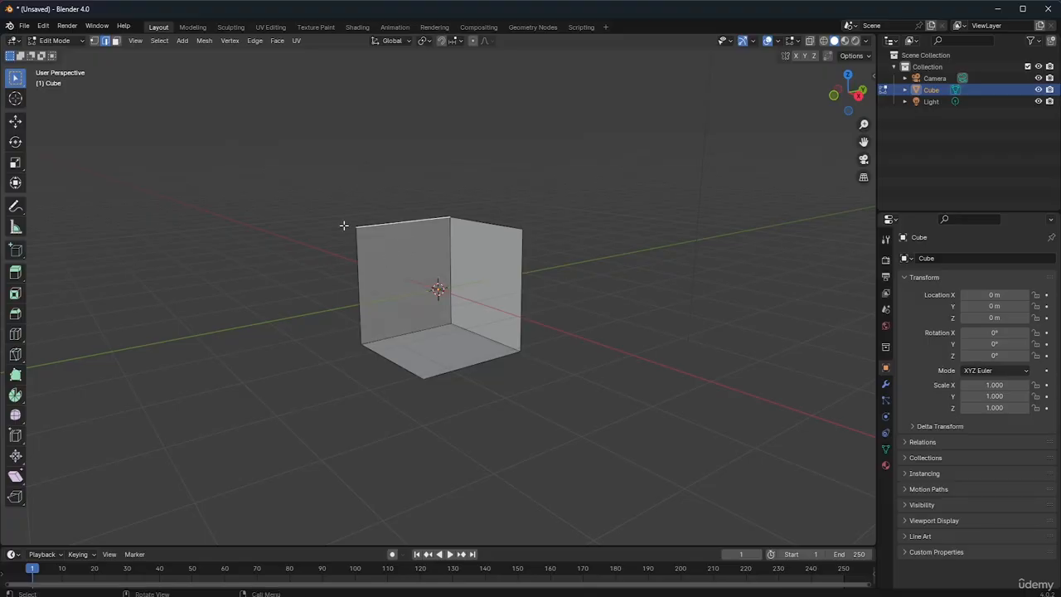
Try deleting the cube's back wall in face select mode with the Faces option, and undo the deletion
click(117, 43)
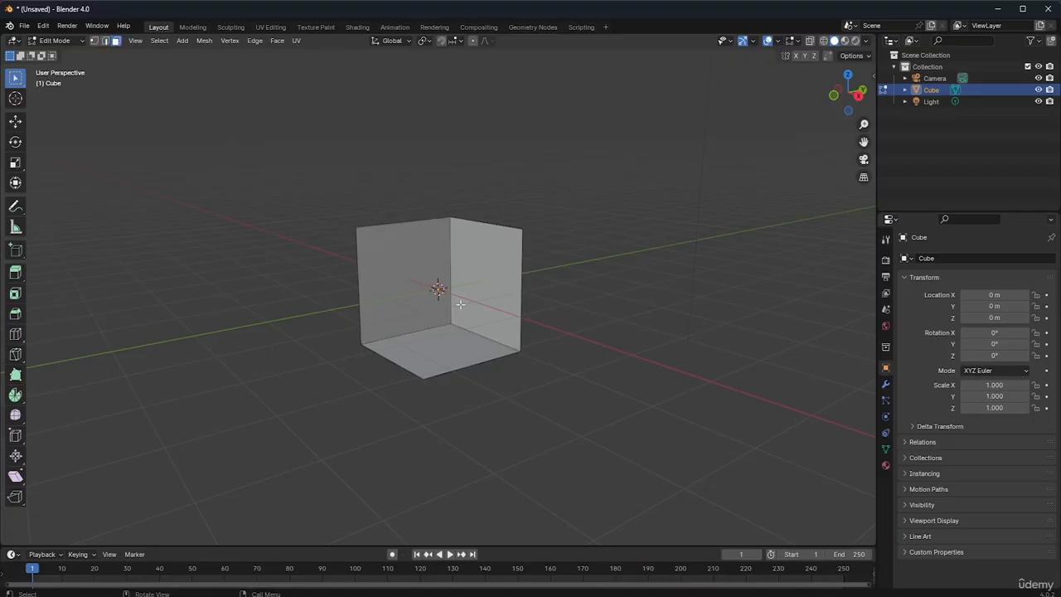
click(410, 265)
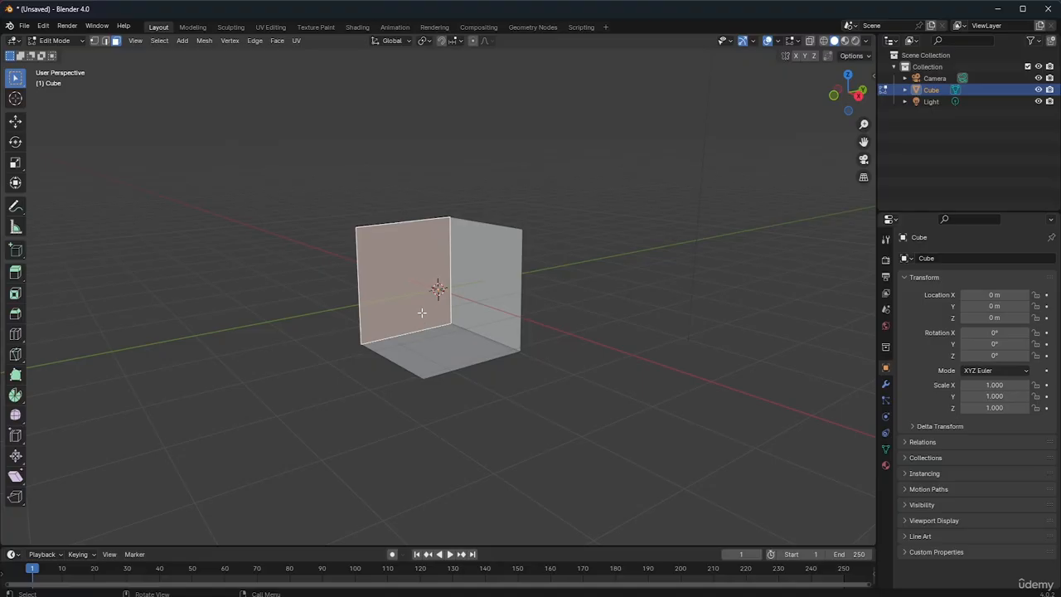
key(x)
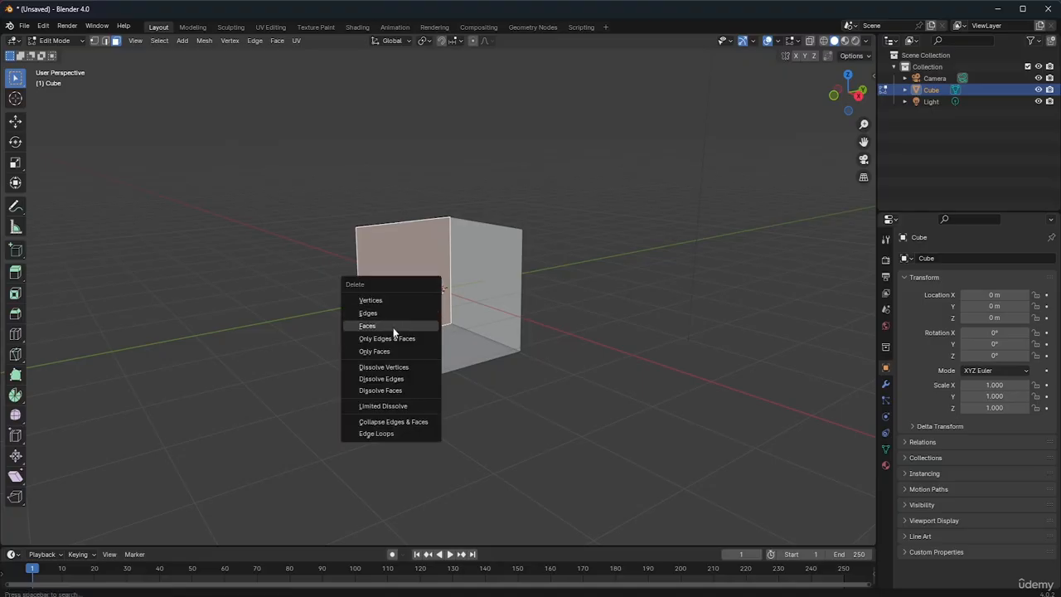
click(393, 327)
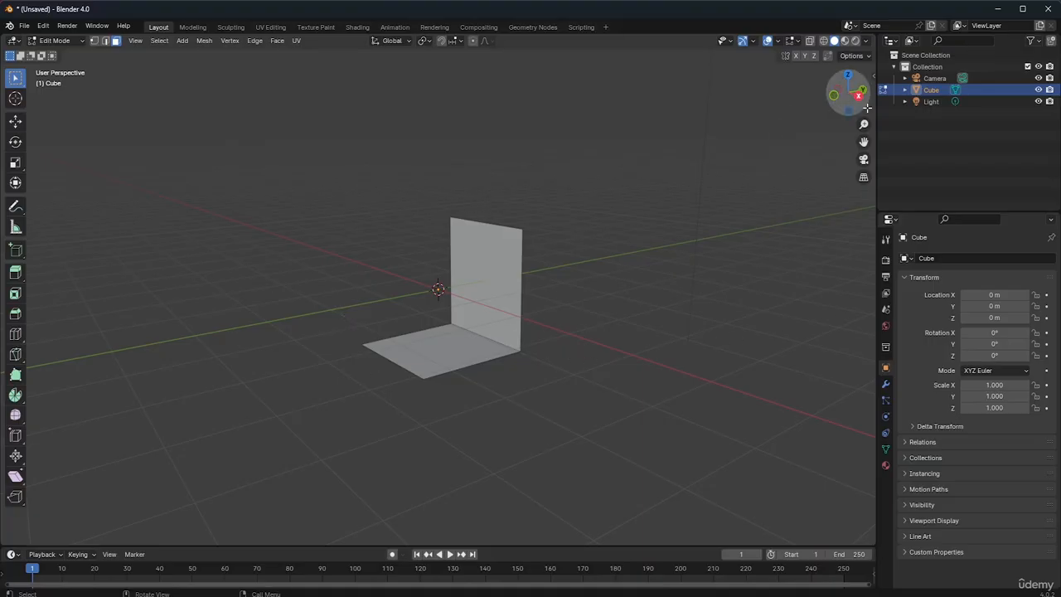
mouse_move(848, 93)
mouse_down()
mouse_move(822, 99)
mouse_move(809, 76)
mouse_move(840, 97)
mouse_up()
drag(856, 101, 845, 100)
key(ctrl+z)
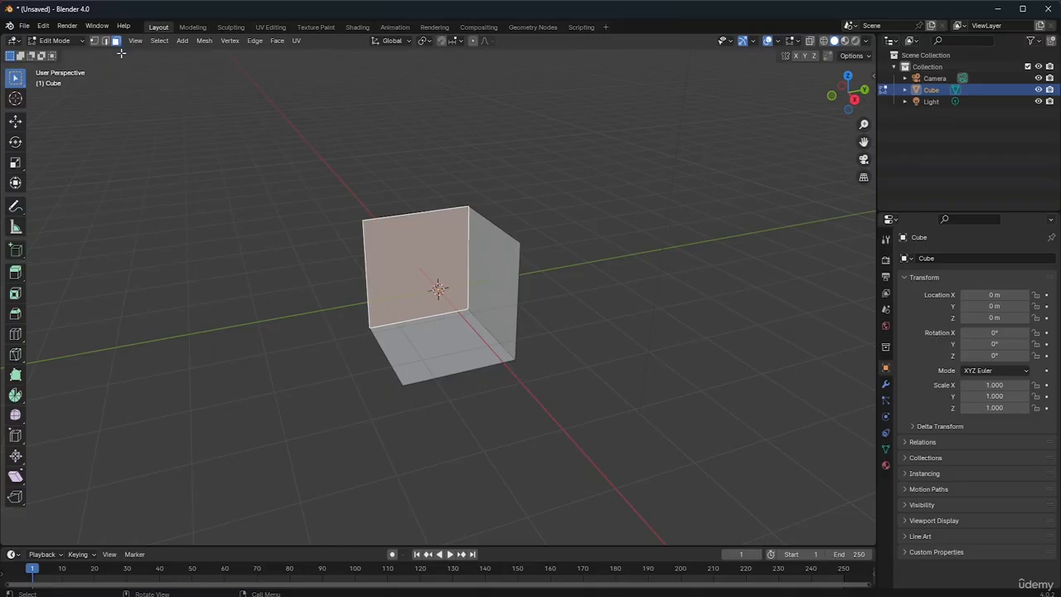
Try deleting the selected back wall with the Only Faces option, undo it and clear the selection
key(x)
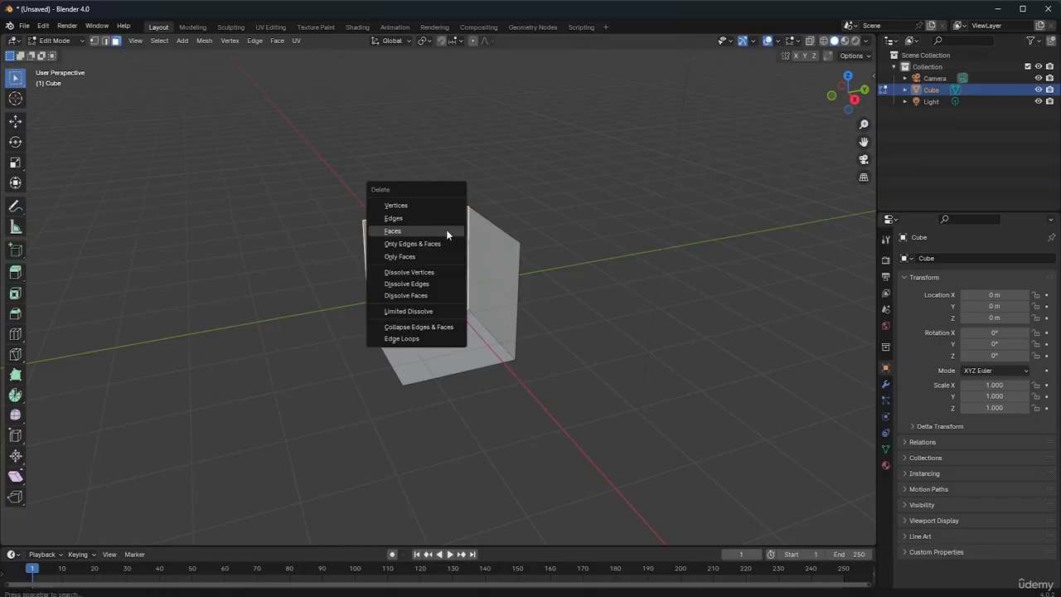
click(405, 257)
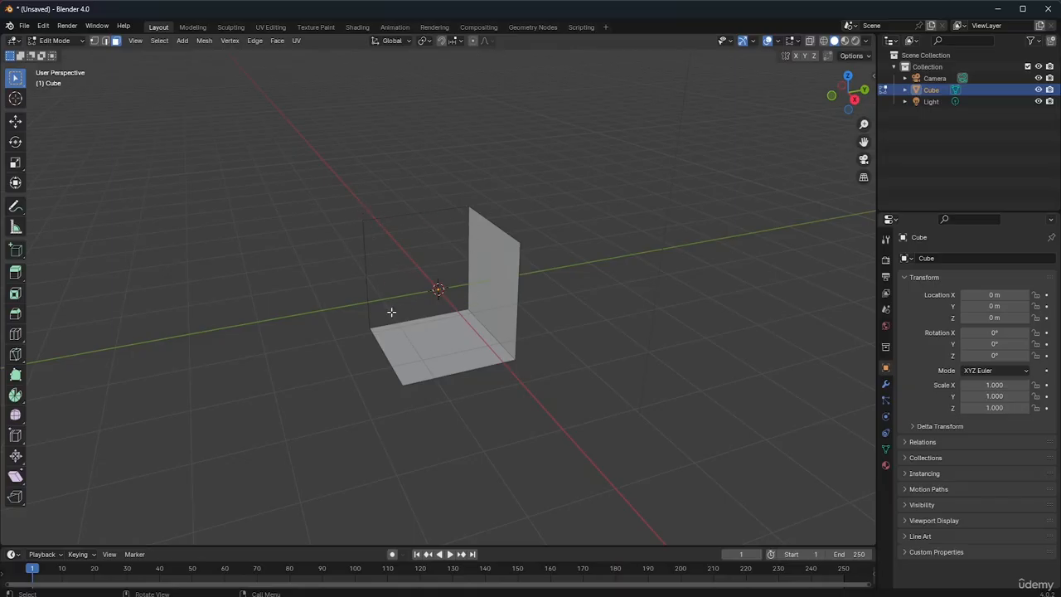
drag(858, 102, 645, 150)
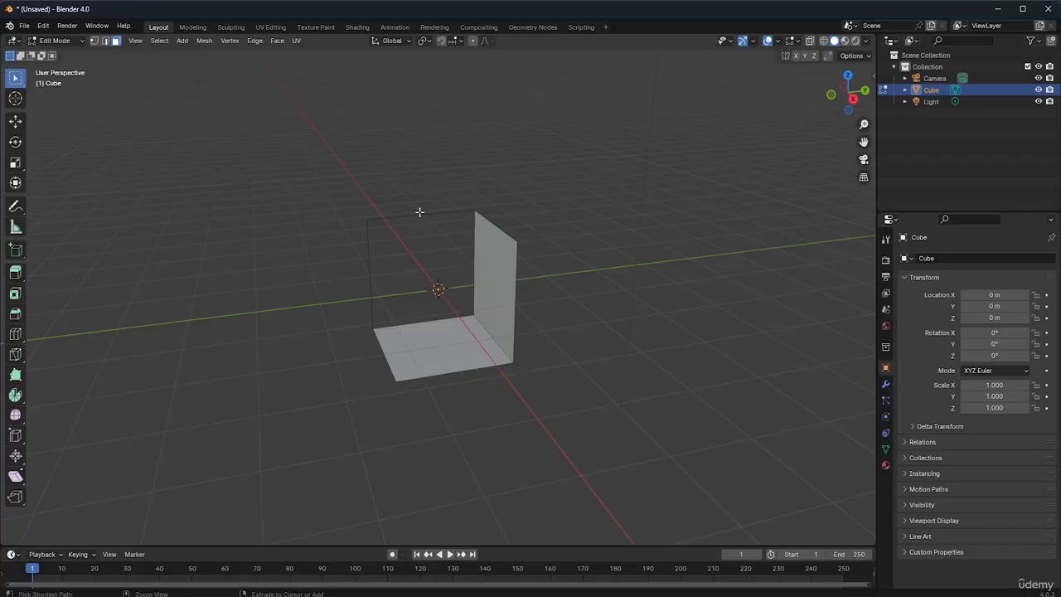
key(ctrl+z)
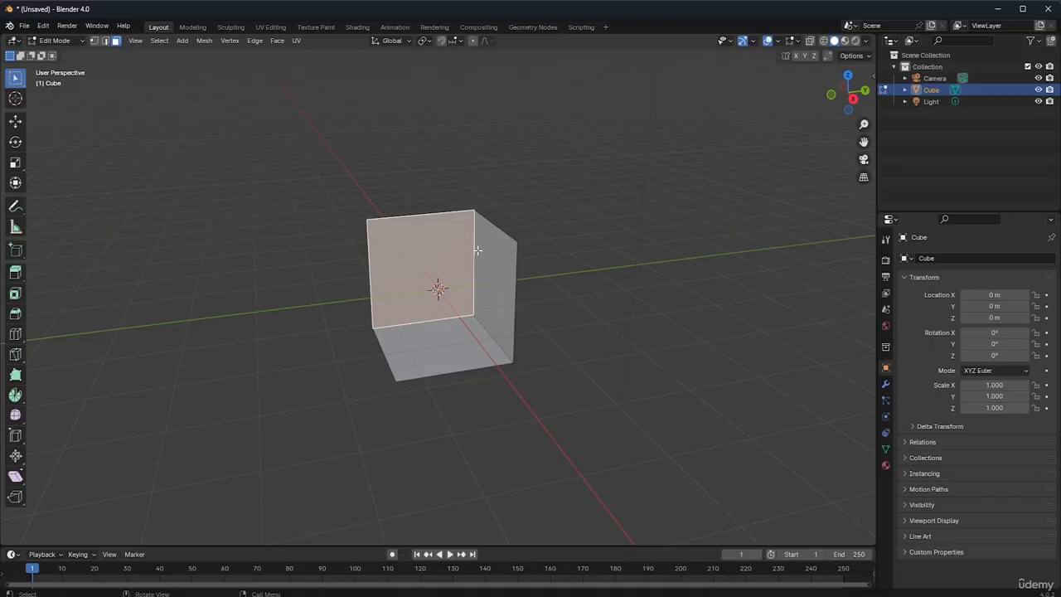
click(618, 257)
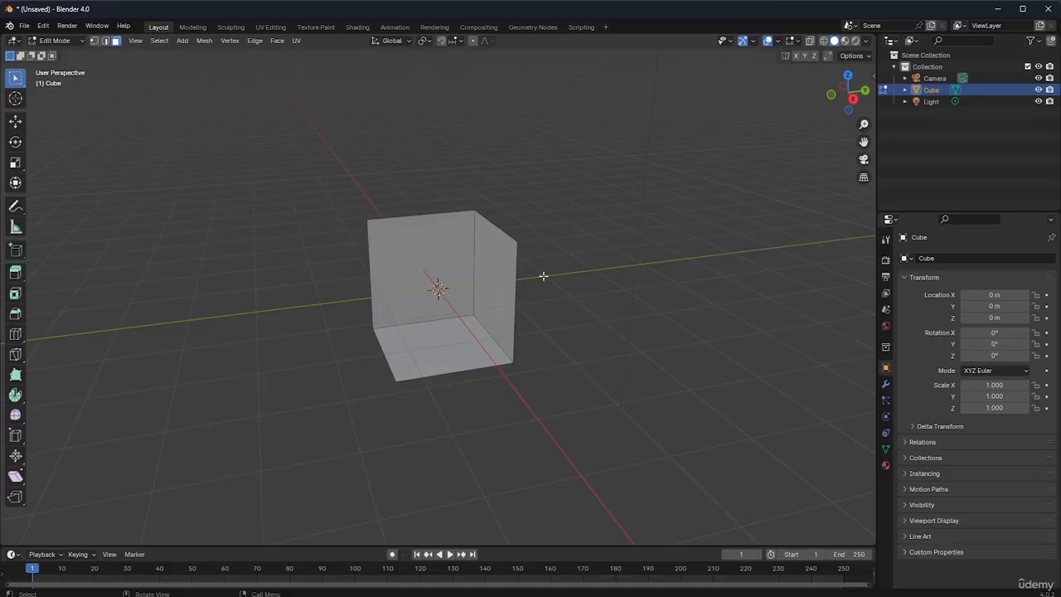
Try deleting the back wall with the Only Edges & Faces option, and undo the deletion
click(396, 219)
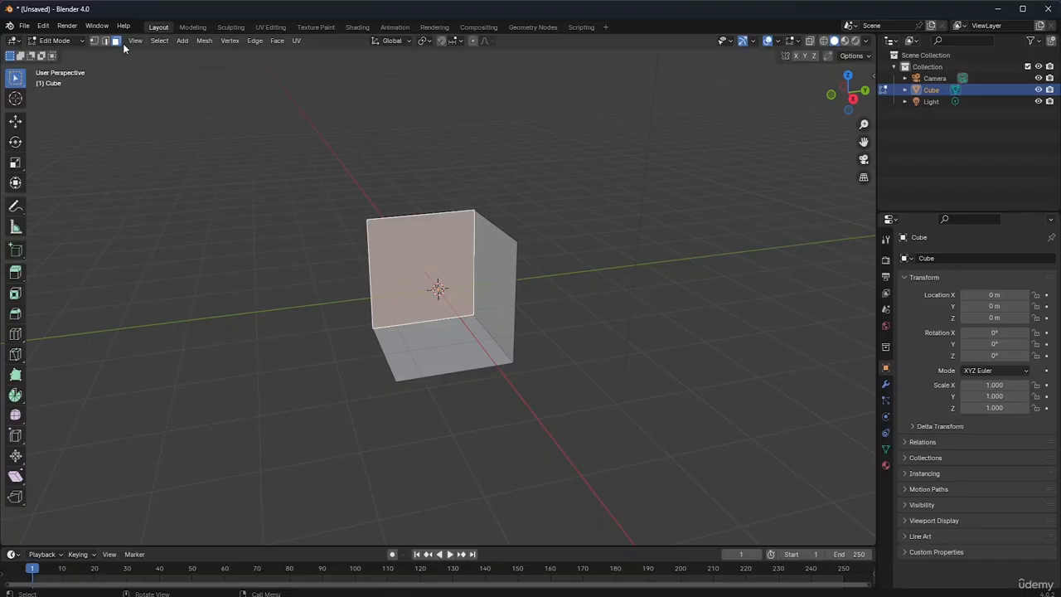
key(x)
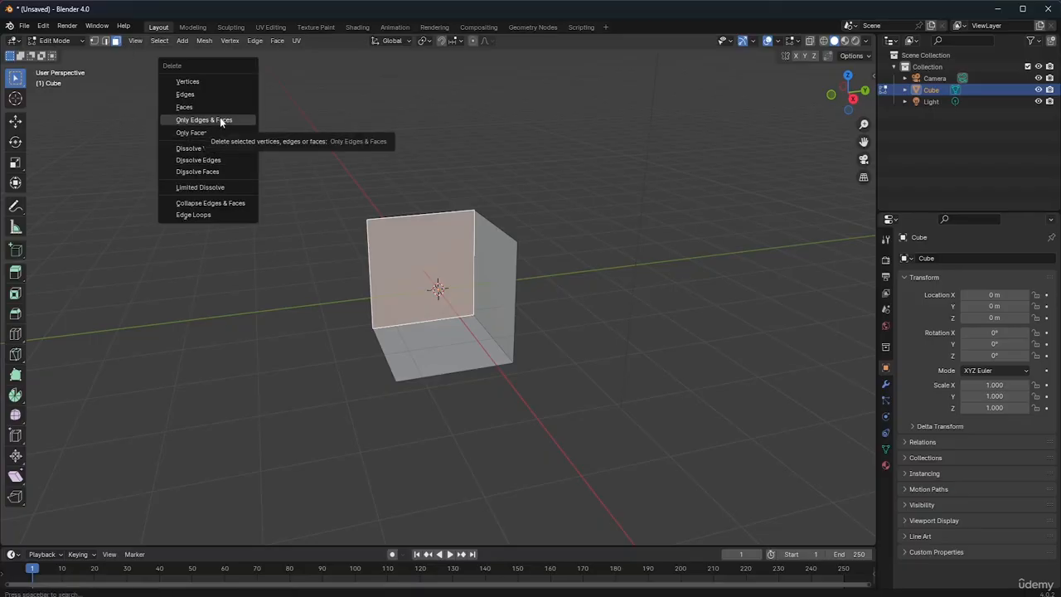
click(225, 120)
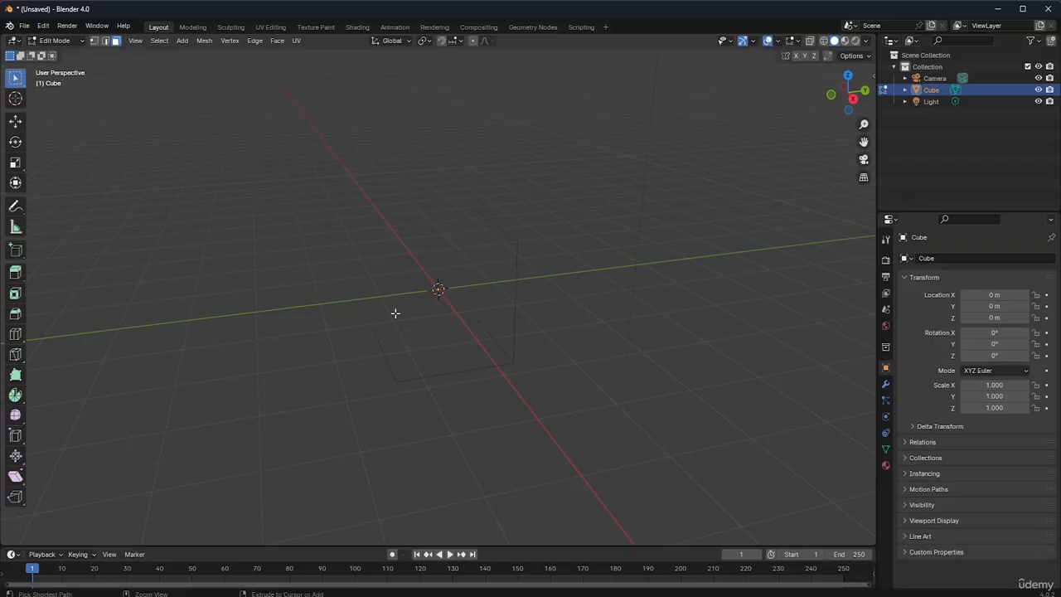
key(ctrl+z)
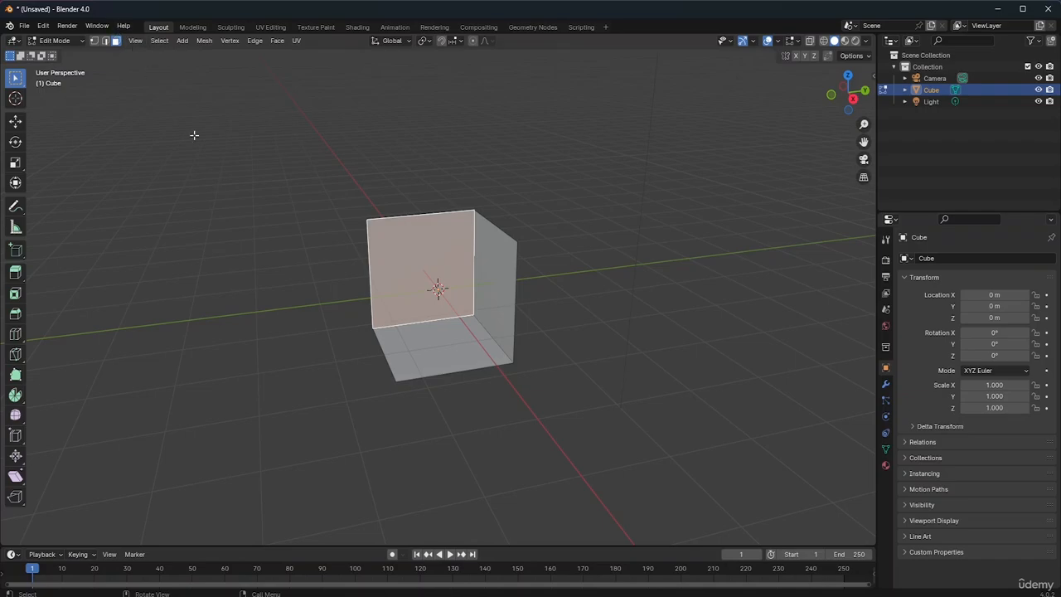
Delete the selected back wall with the Only Faces option, keeping its edges
key(x)
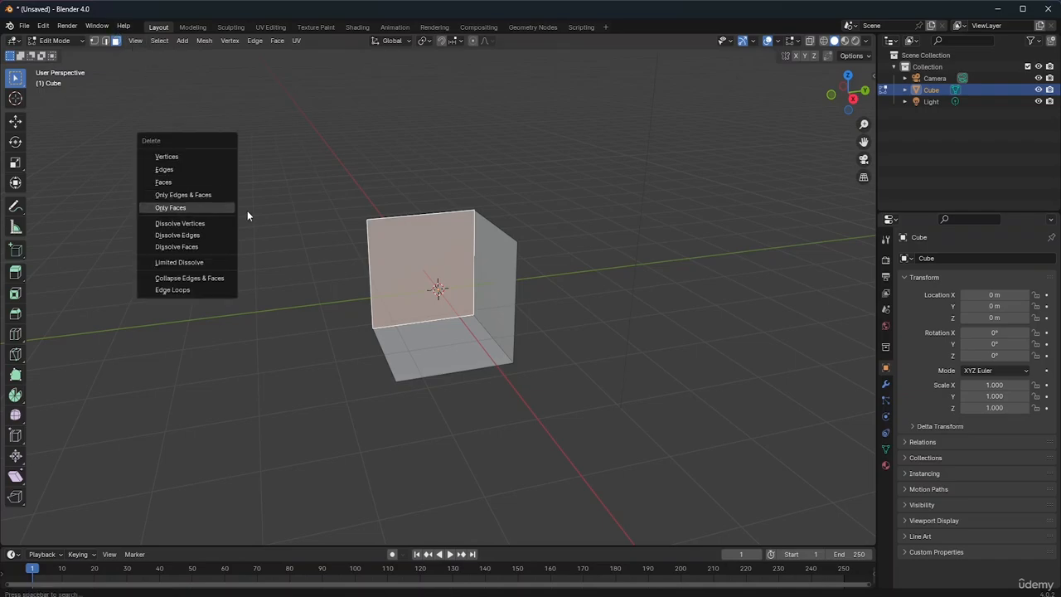
click(195, 209)
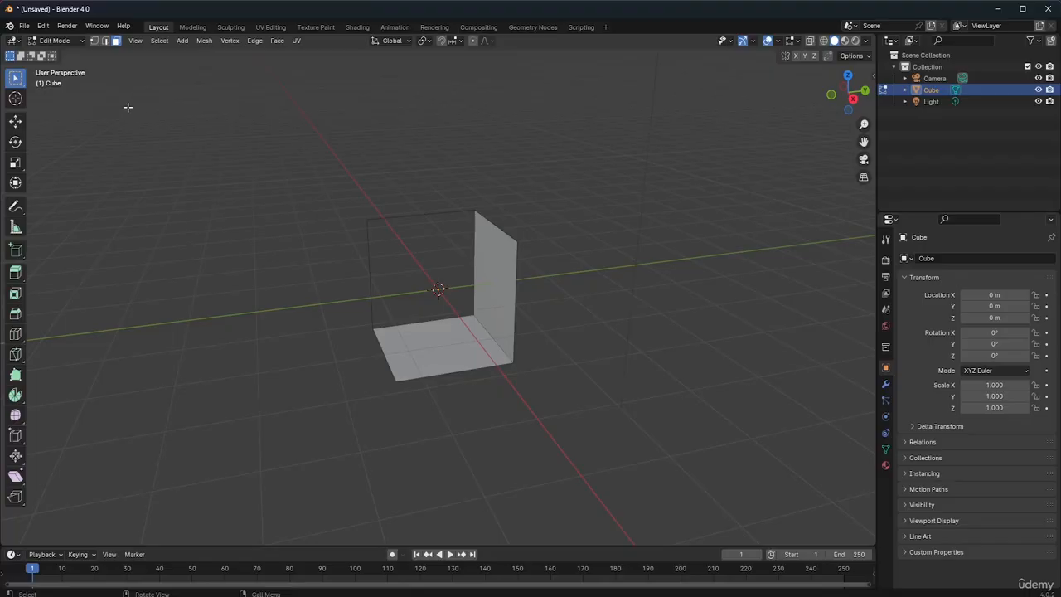
Switch to Object Mode, deselect and reselect the cube, and return it to Edit Mode
key(Tab)
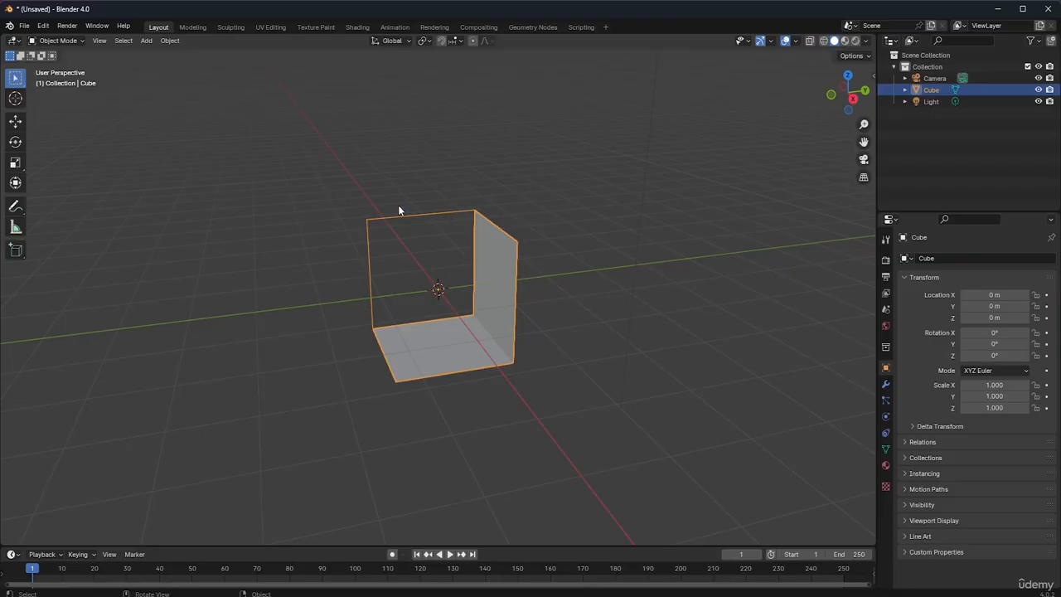
click(302, 223)
click(511, 277)
key(Tab)
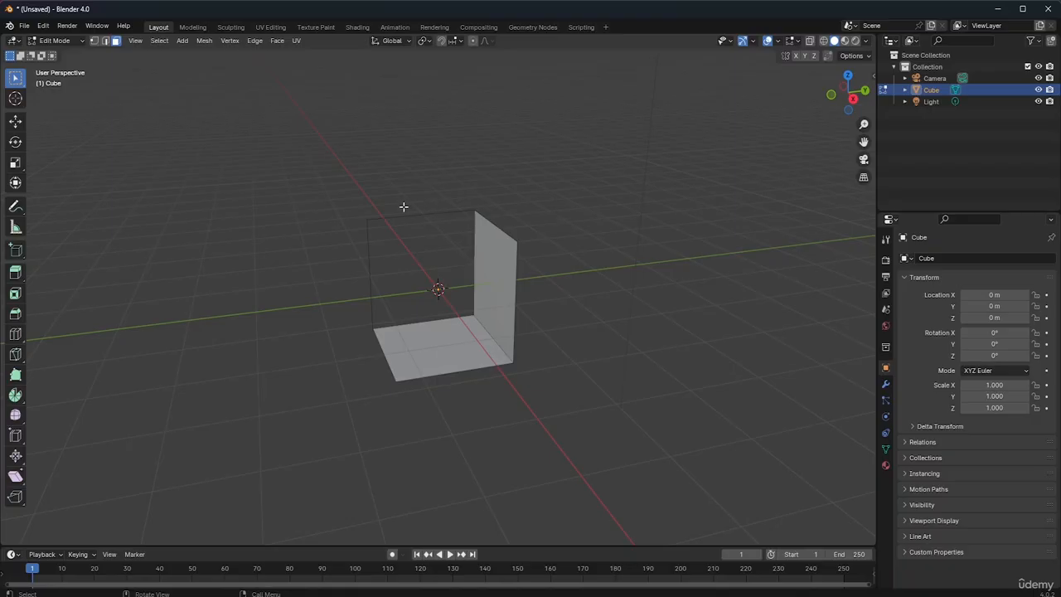
Add a plane to the cube's mesh in Edit Mode, scale it up past the remaining walls, and clear the selection
click(183, 42)
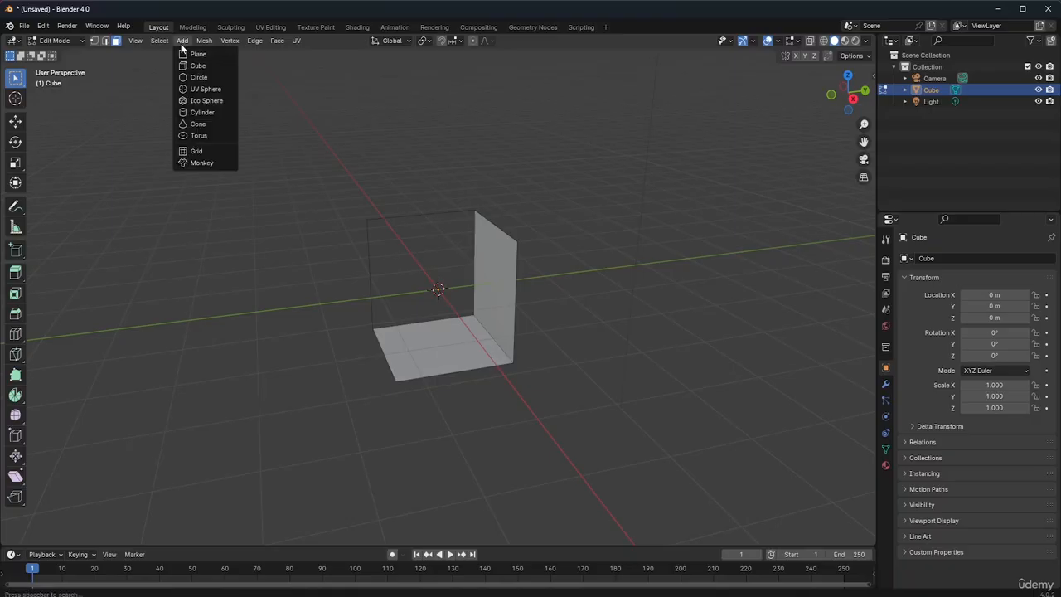
click(196, 55)
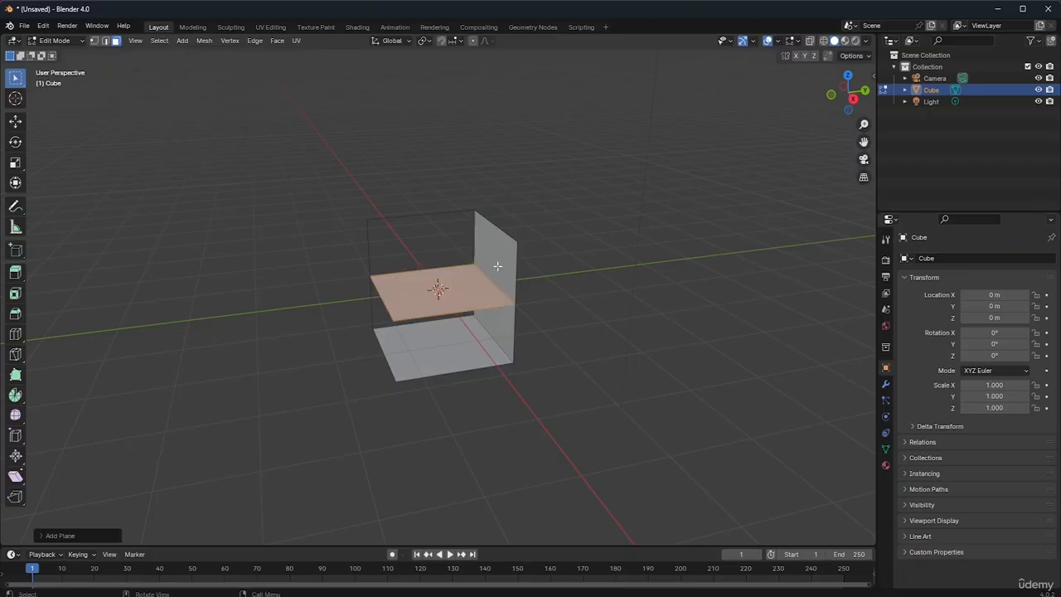
key(s)
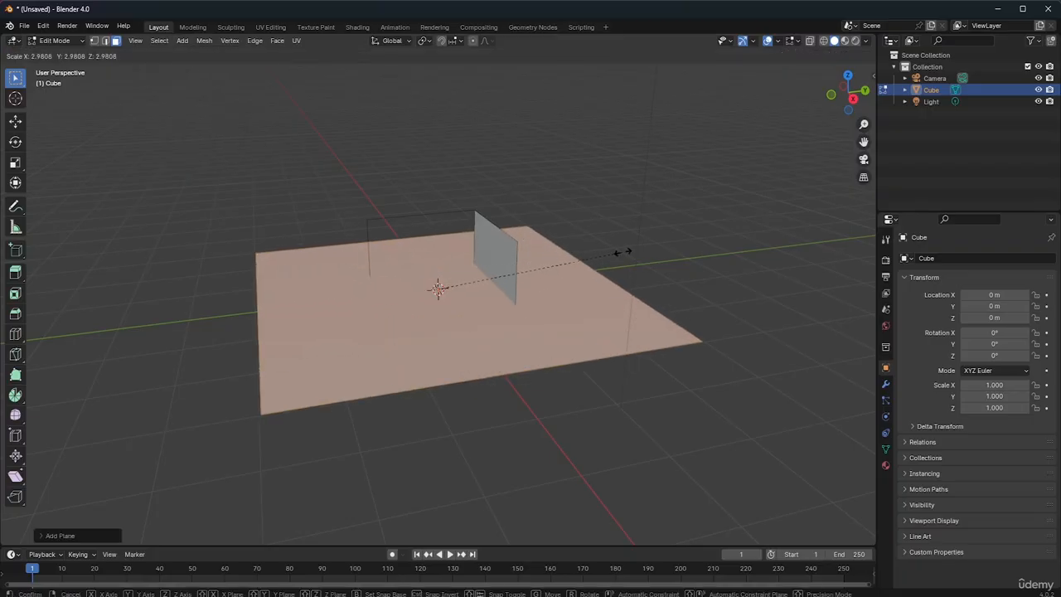
click(548, 265)
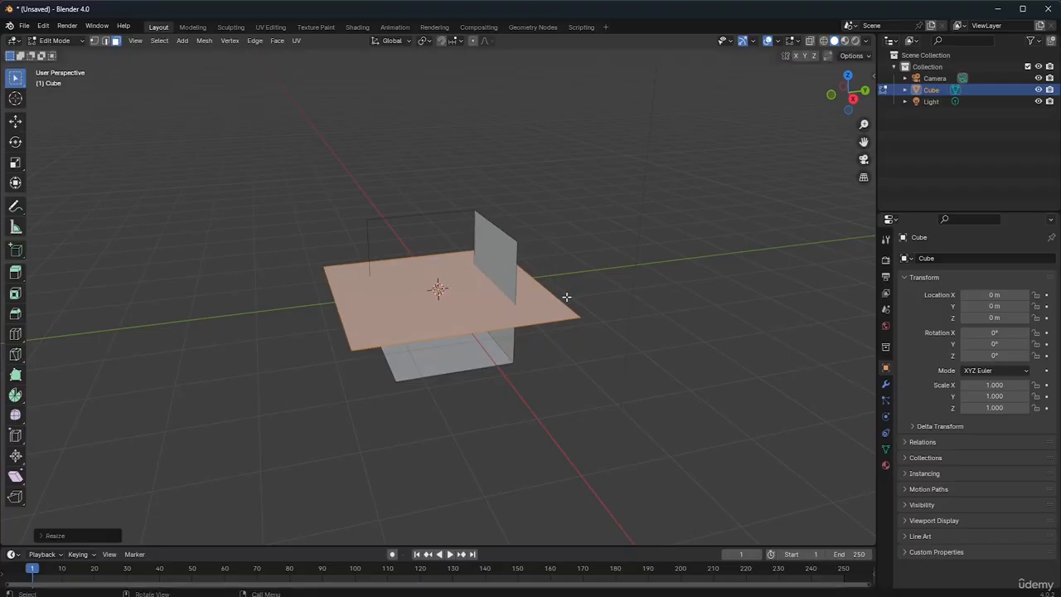
click(557, 212)
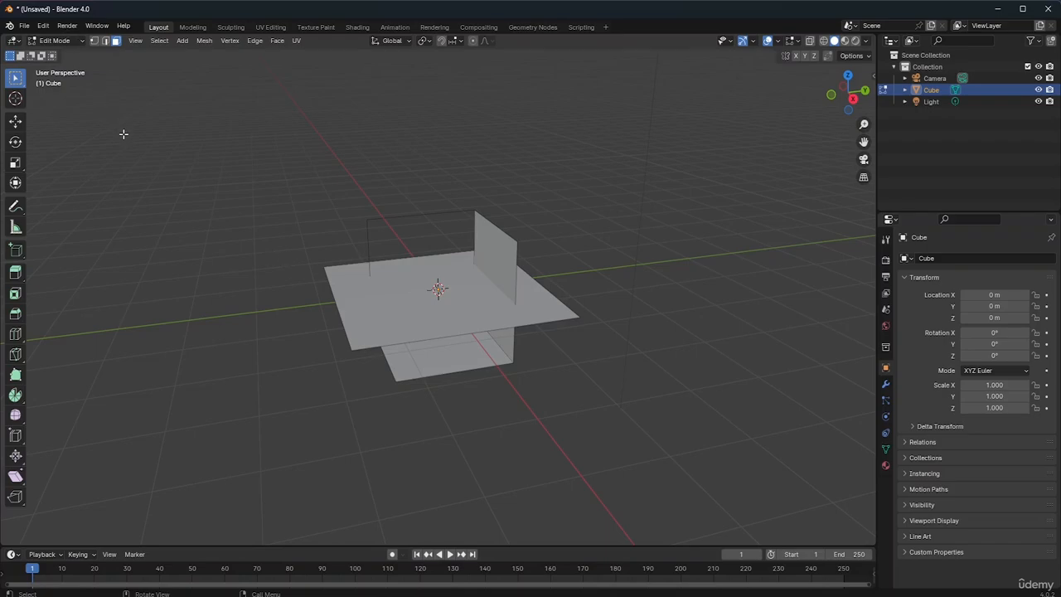
Scale the whole cube object to about 0.775 in Object Mode, deselect it and reselect it
key(Tab)
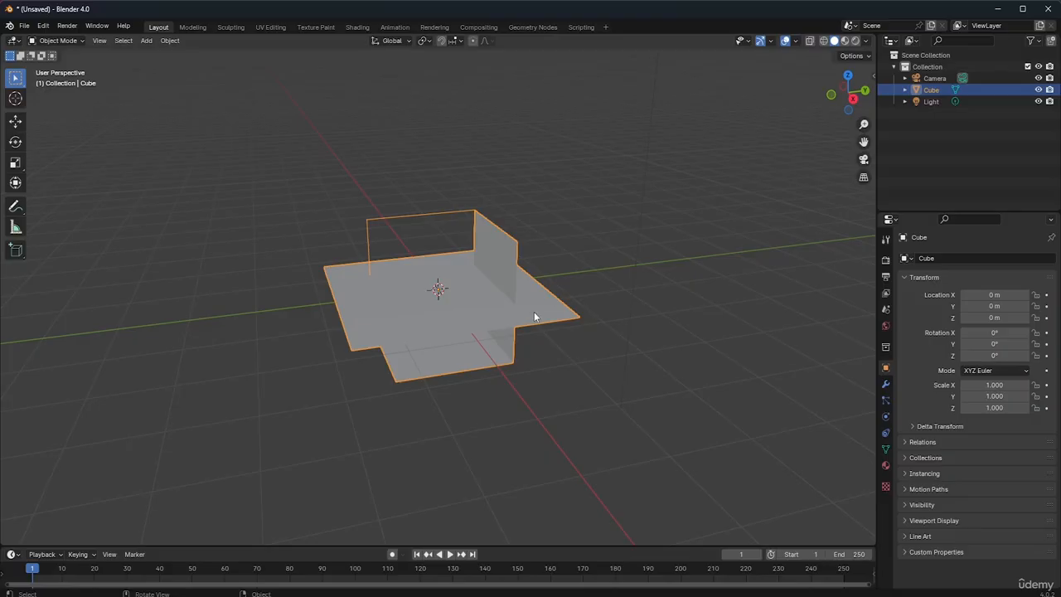
key(s)
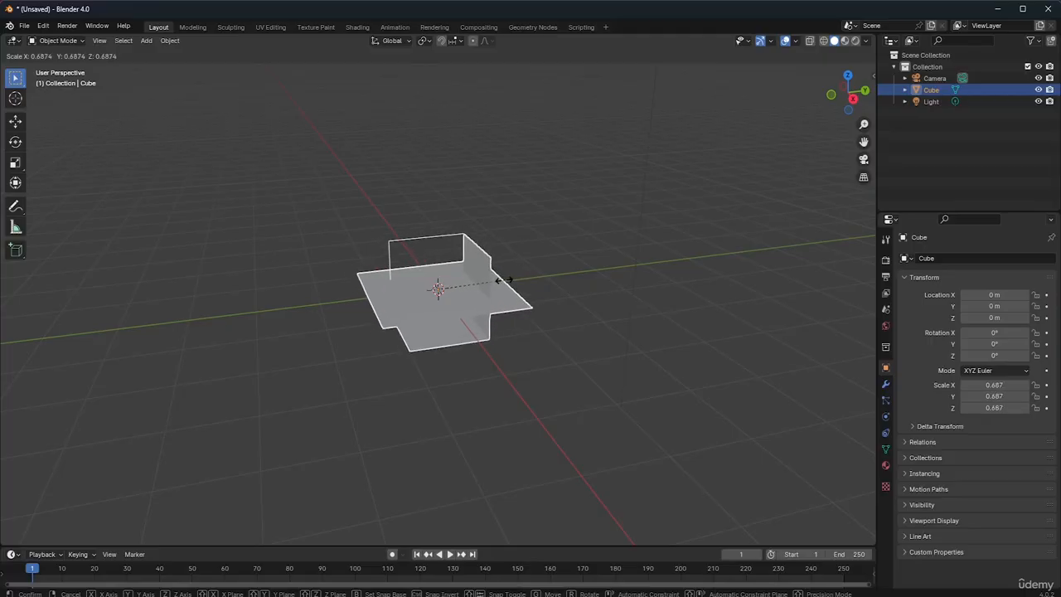
click(515, 295)
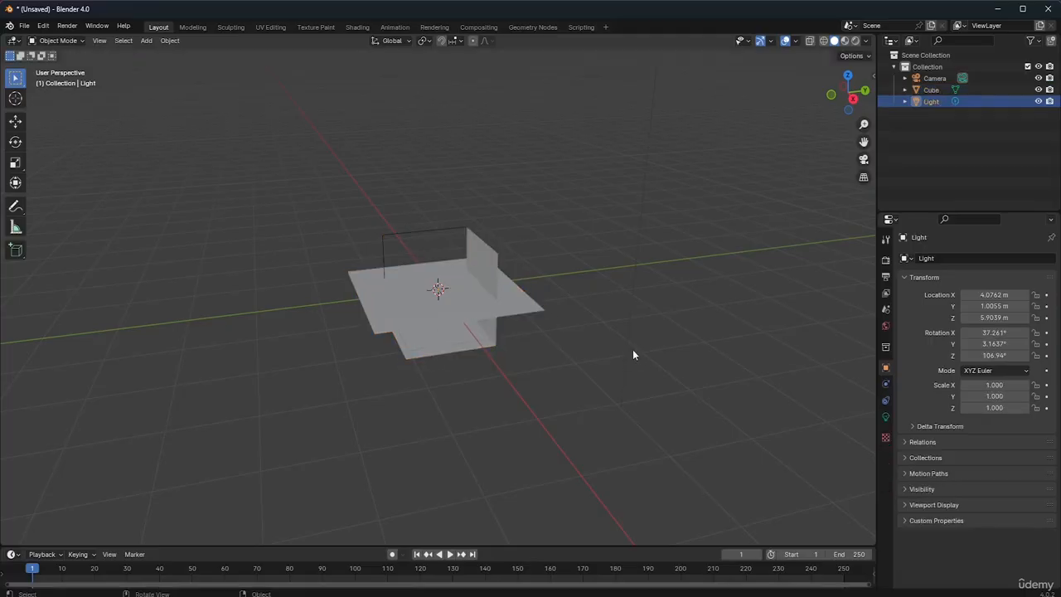
click(461, 320)
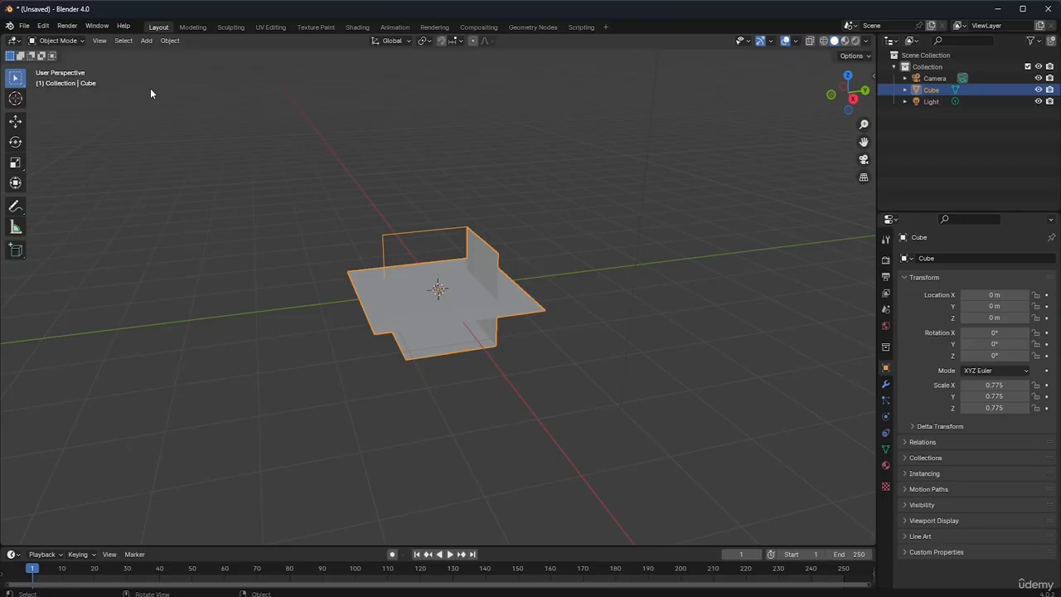
Return to Edit Mode, try selecting single faces, select the entire mesh and delete it with the Vertices option
key(Tab)
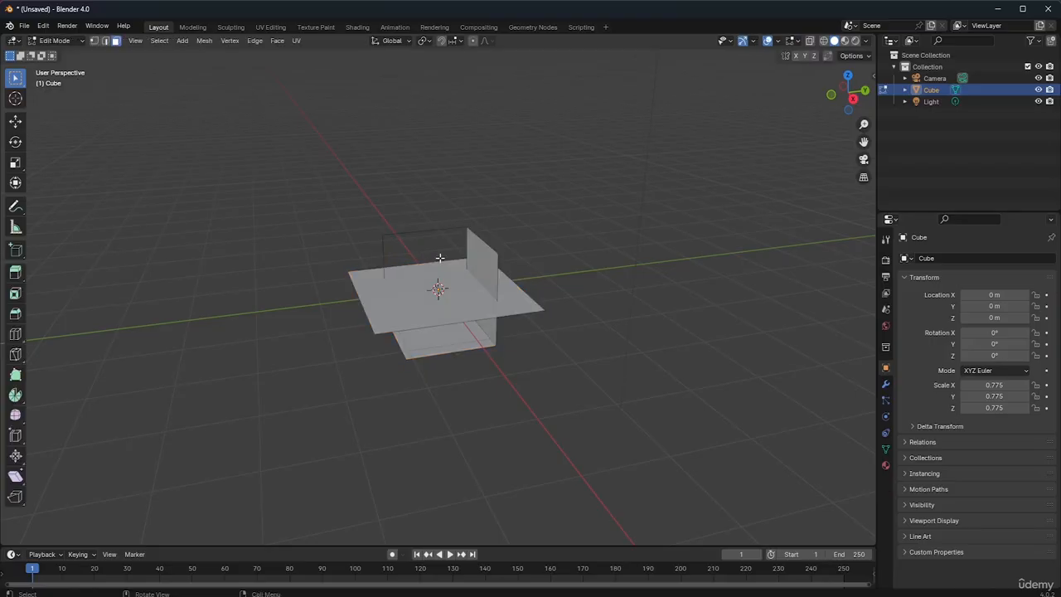
click(456, 298)
click(493, 262)
click(159, 42)
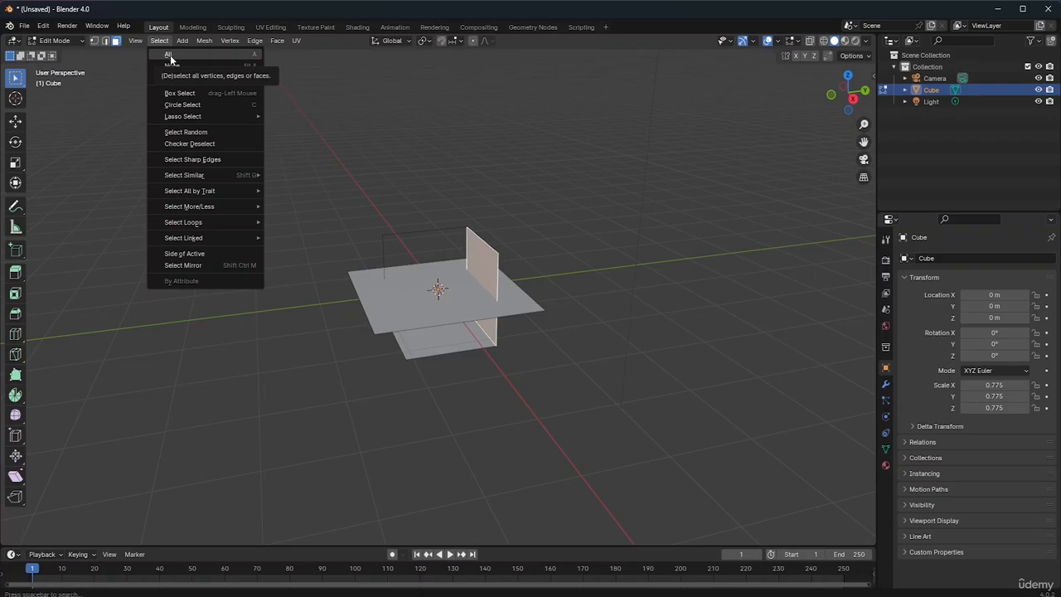
click(169, 55)
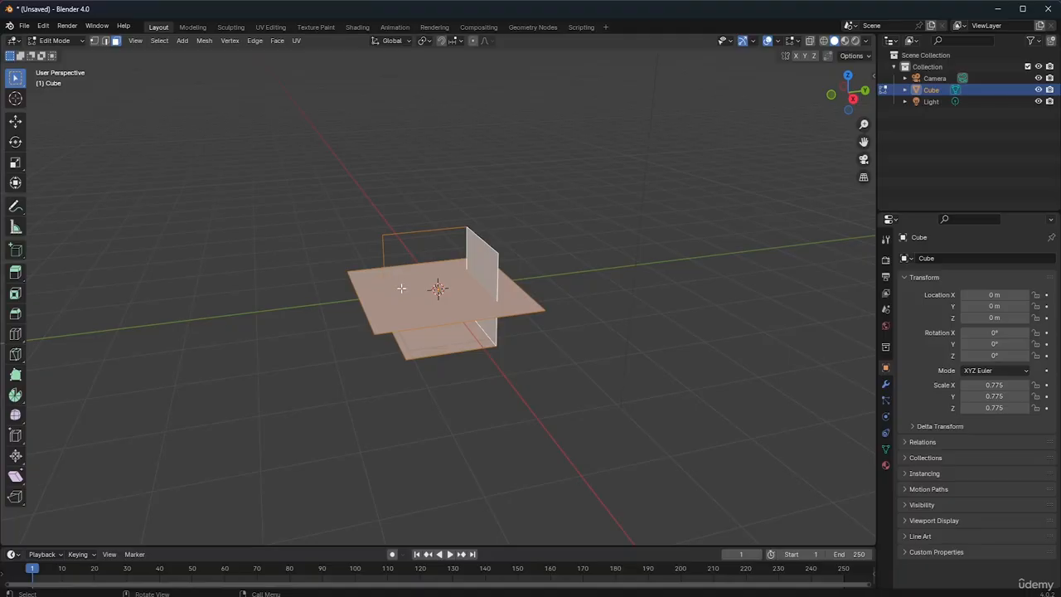
key(x)
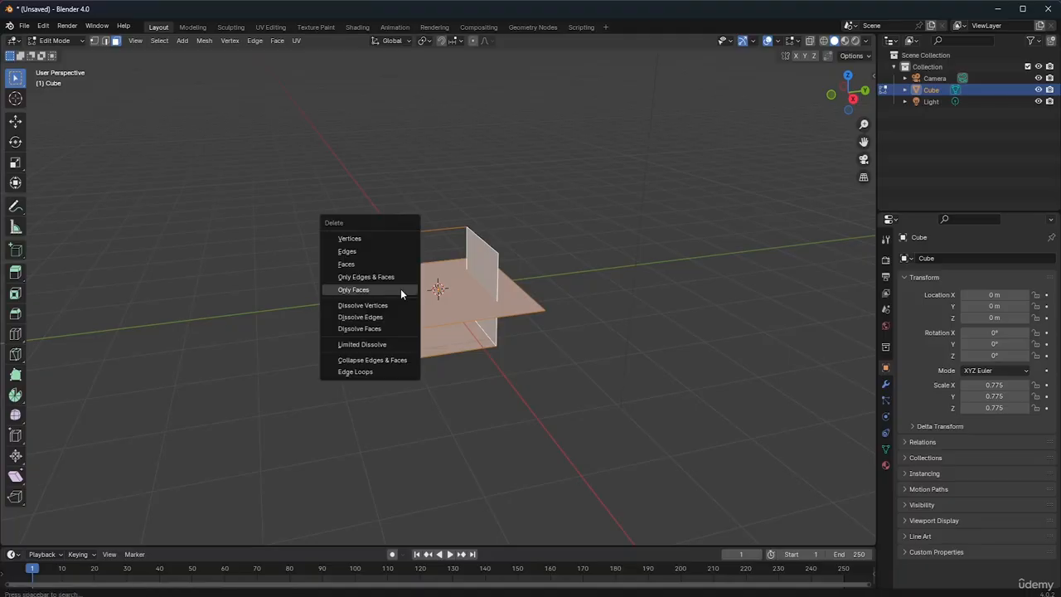
click(381, 239)
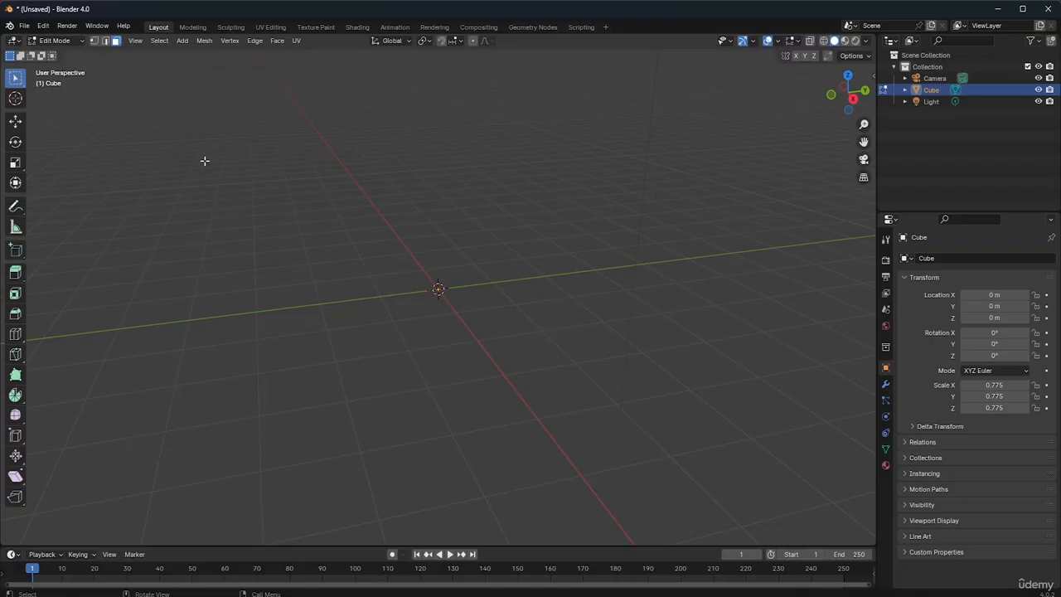
Switch the emptied cube to Object Mode, back to Edit Mode to activate the Move tool, and return to Object Mode
key(Tab)
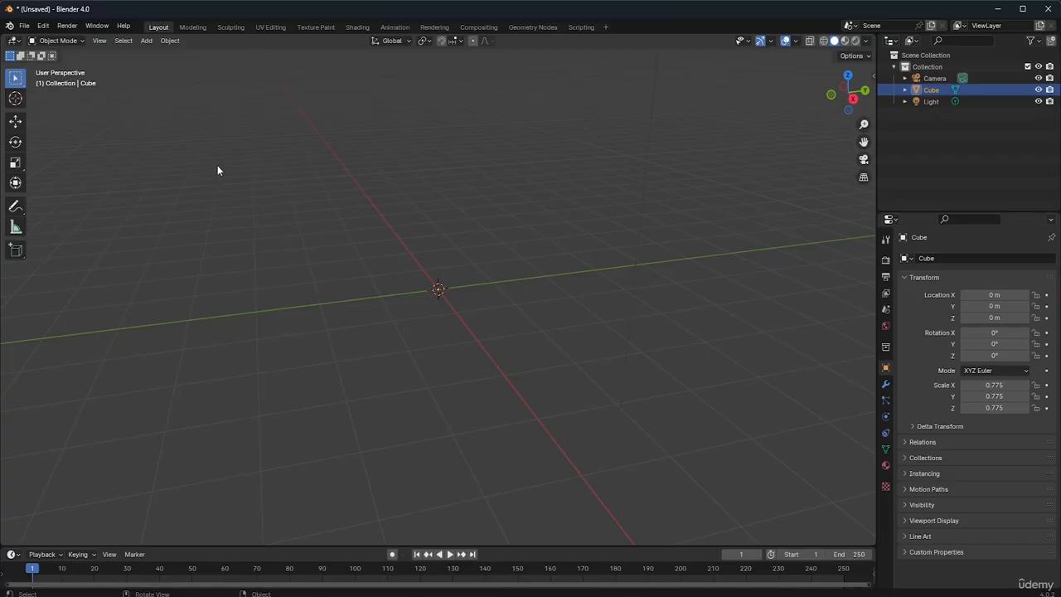
click(66, 43)
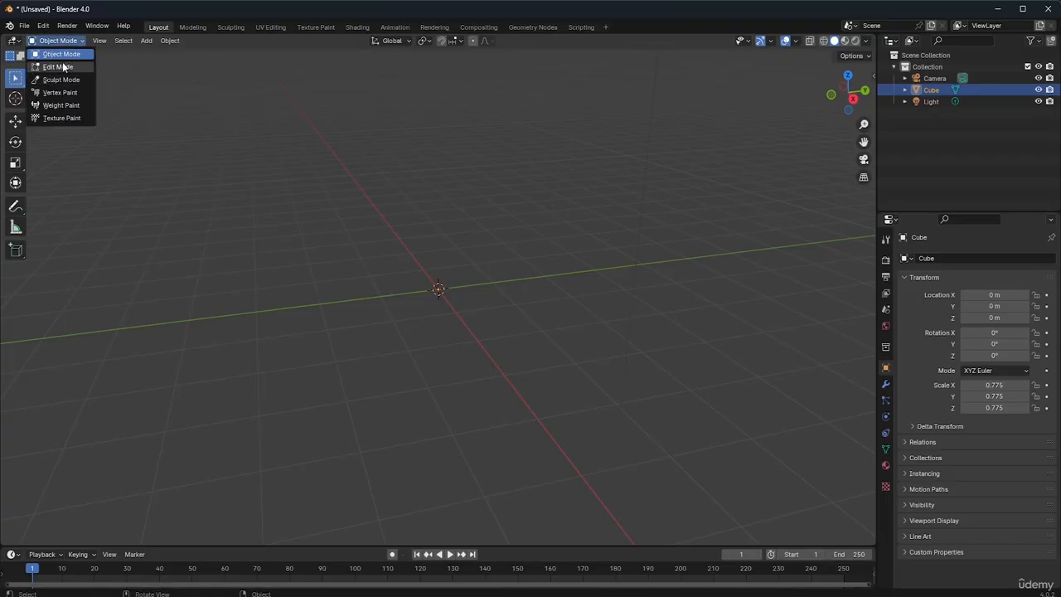
click(55, 65)
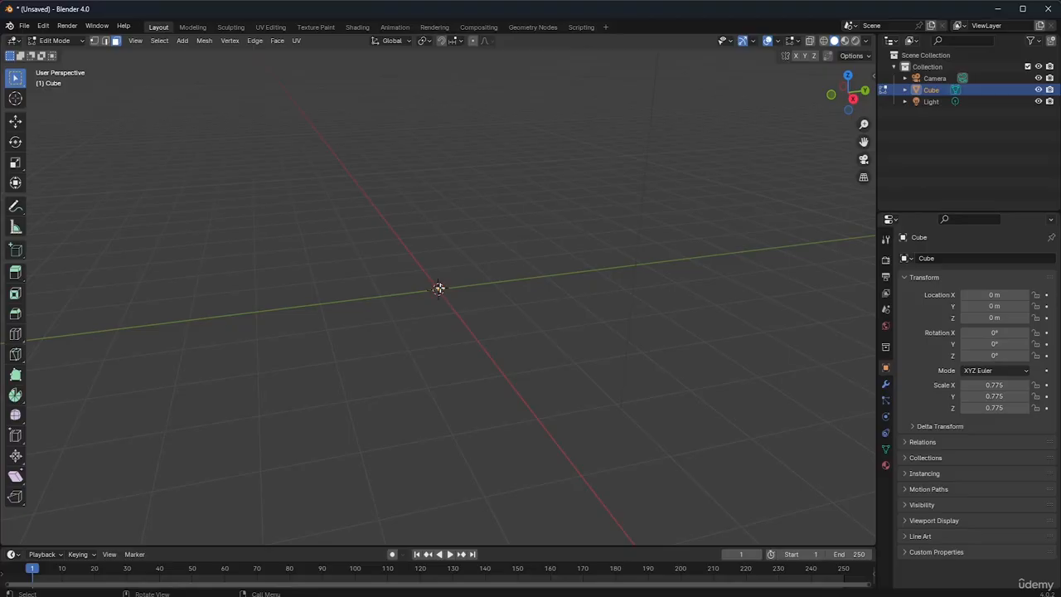
click(15, 121)
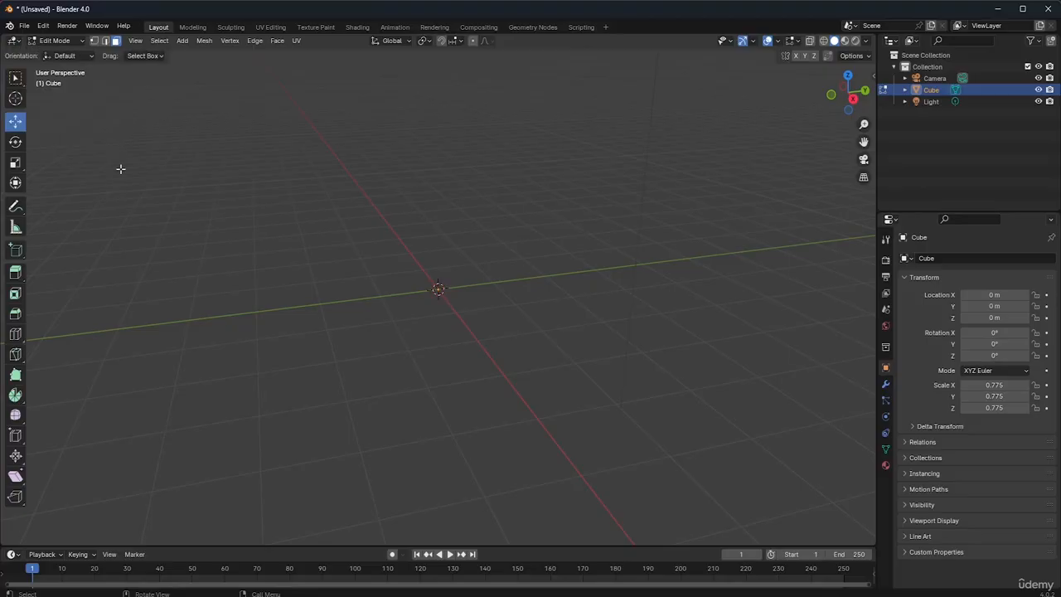
click(69, 42)
click(72, 54)
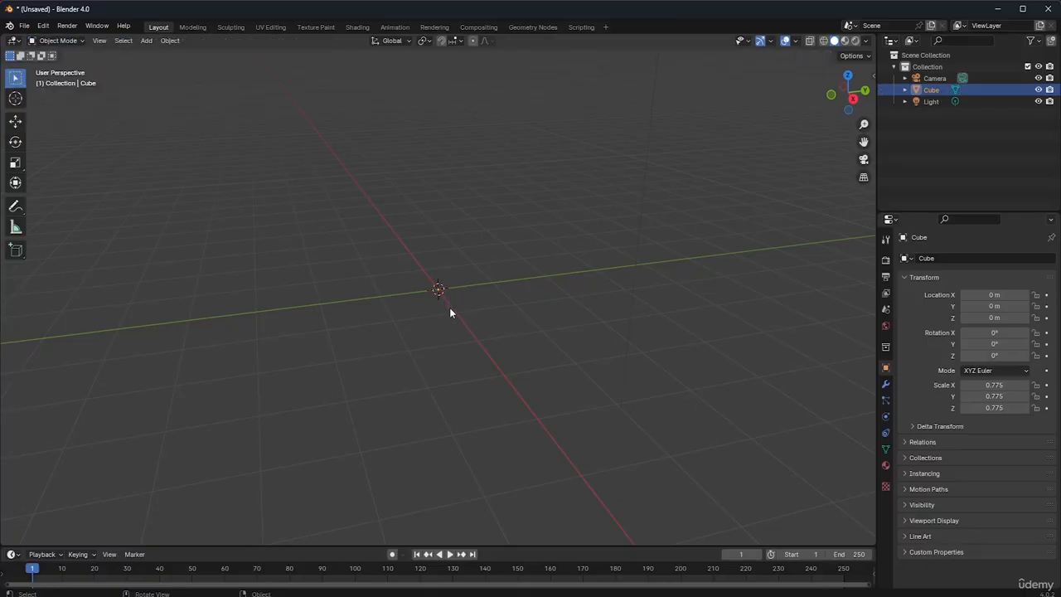
Move the emptied cube object about 0.92 m along the Y axis, trying the X-axis constraint first
key(g)
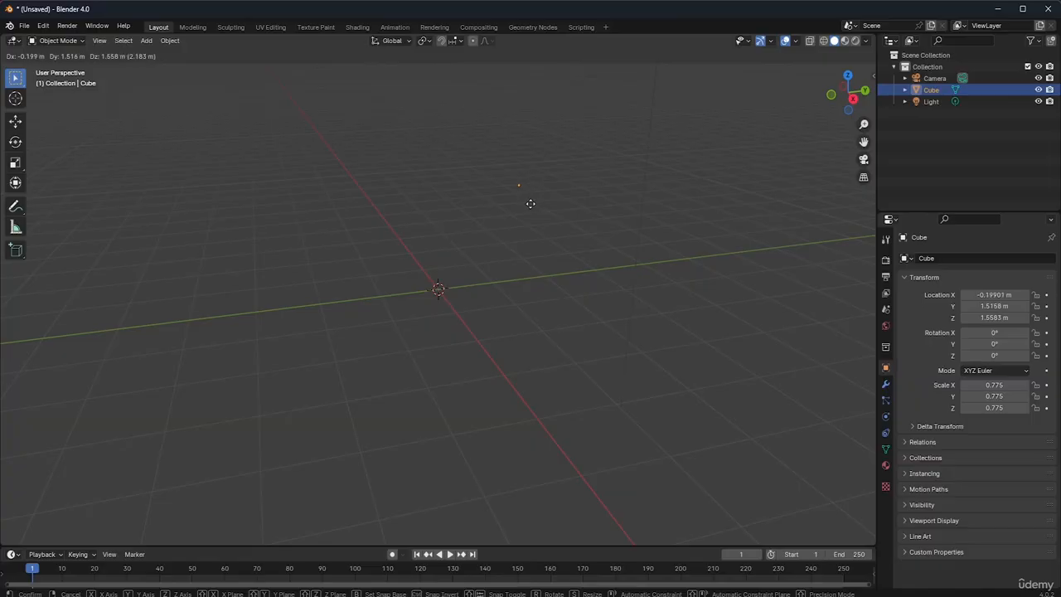
key(x)
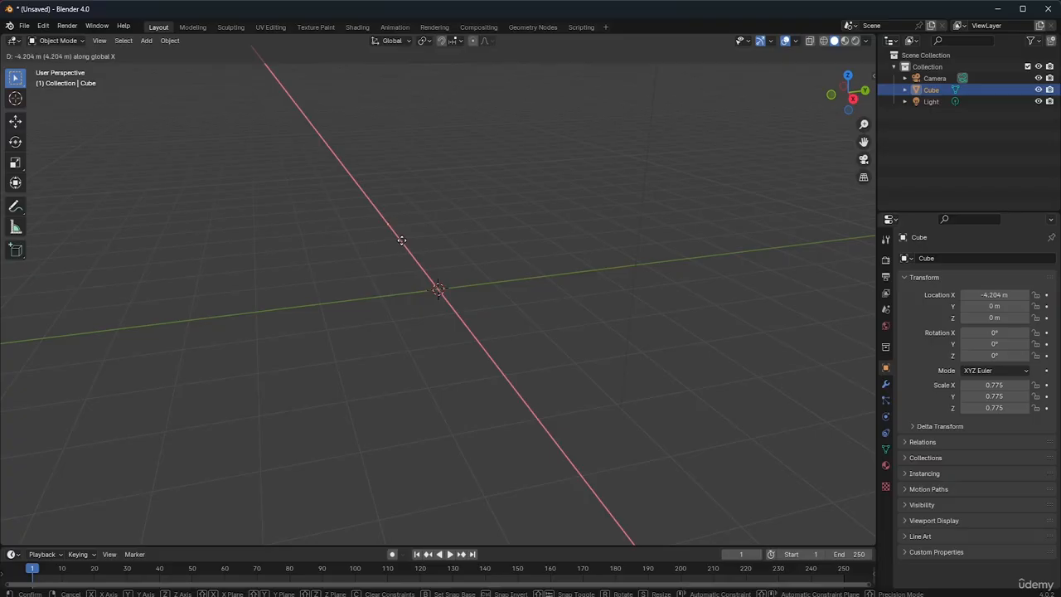
key(y)
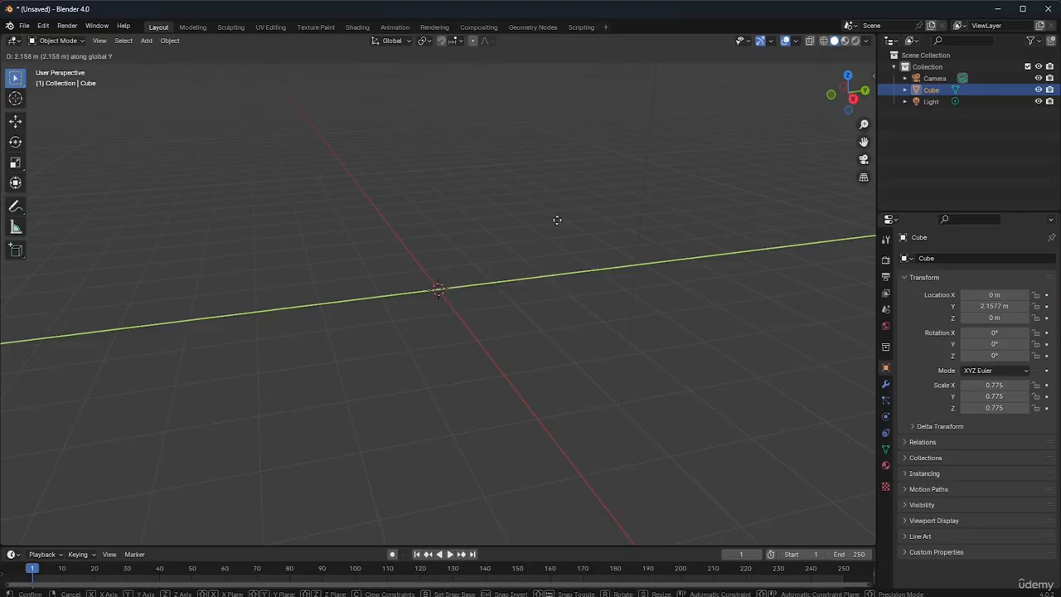
click(498, 308)
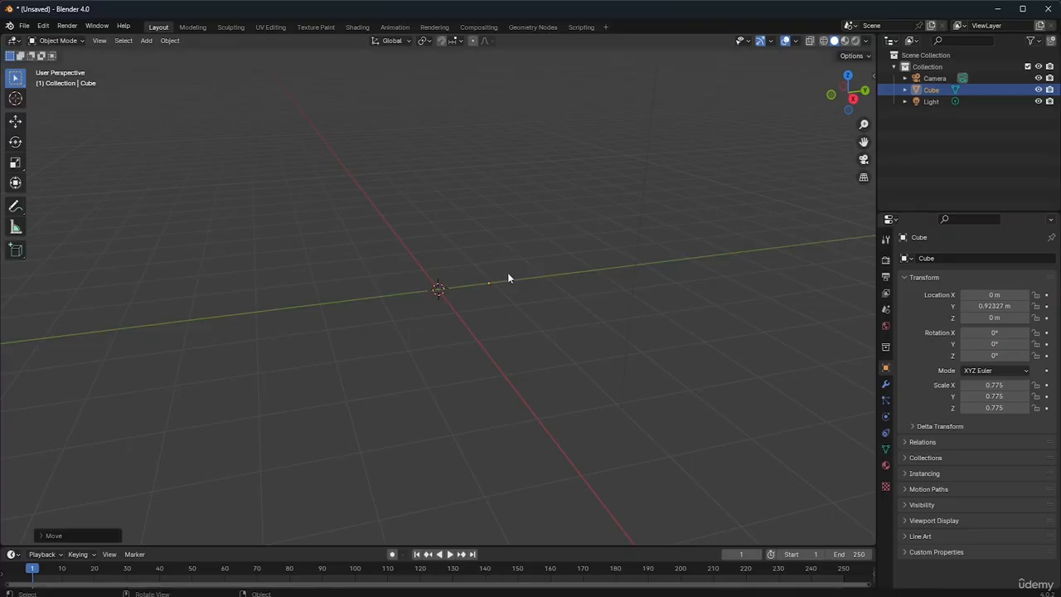
Move the emptied cube's origin freely to about X -0.30, Y 1.22, Z 0.94 m and reselect it
key(g)
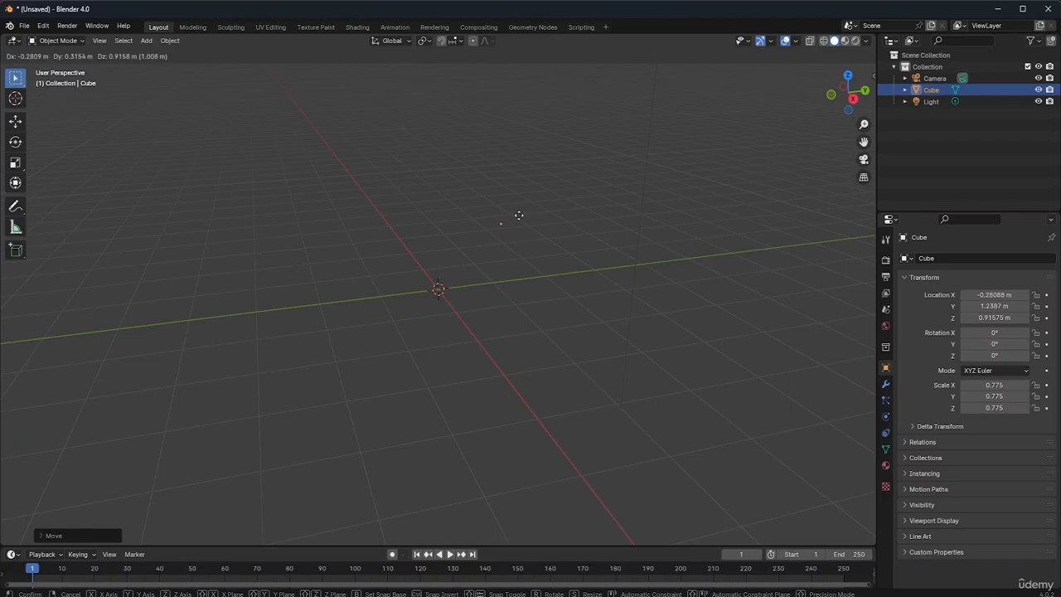
click(517, 217)
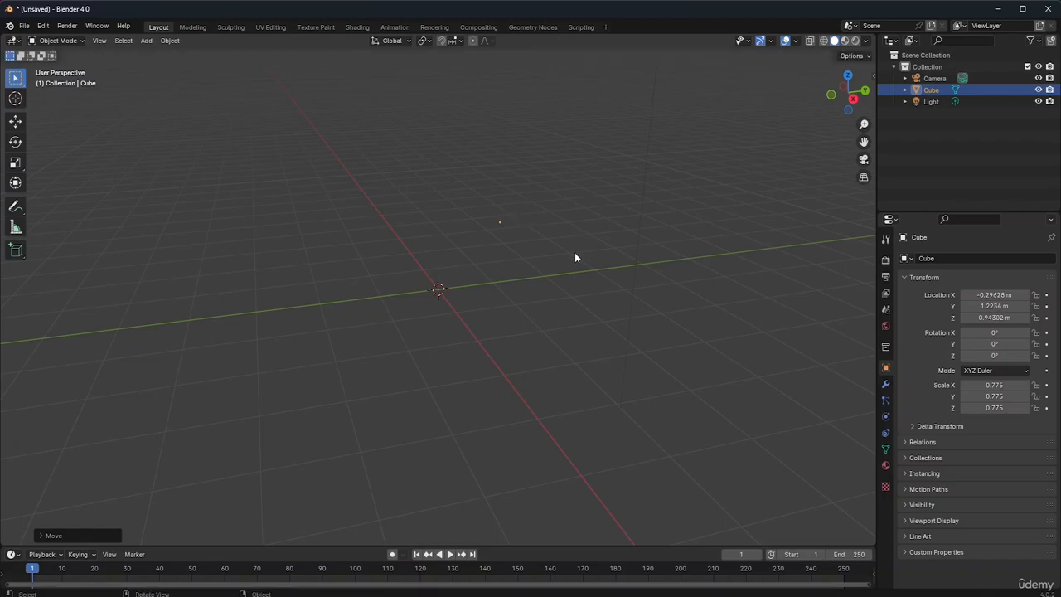
click(500, 222)
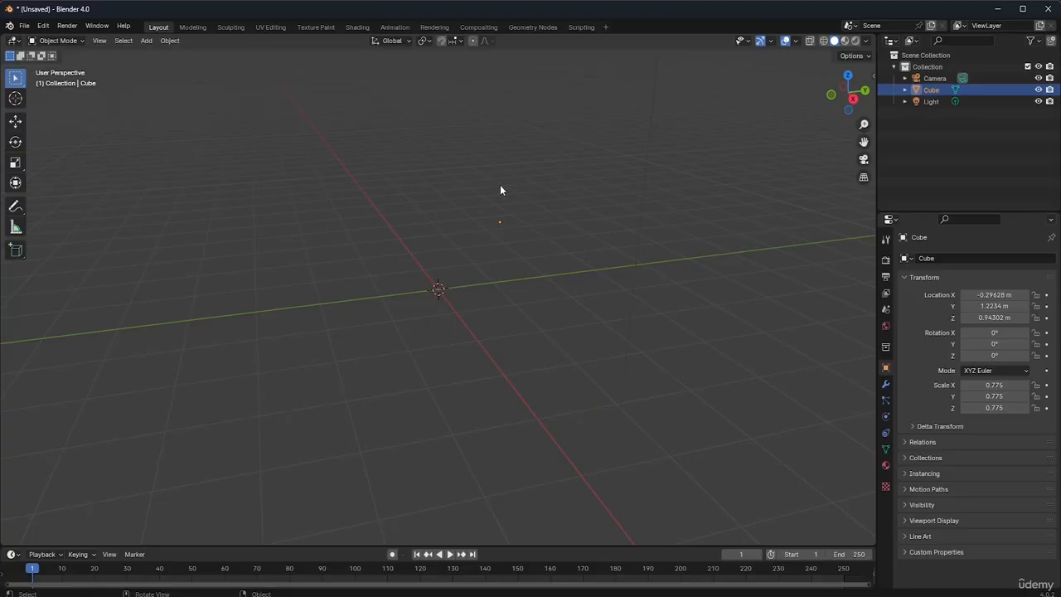
Select the camera, frame all scene objects in the viewport, deselect, and select the light and the camera in turn
click(941, 78)
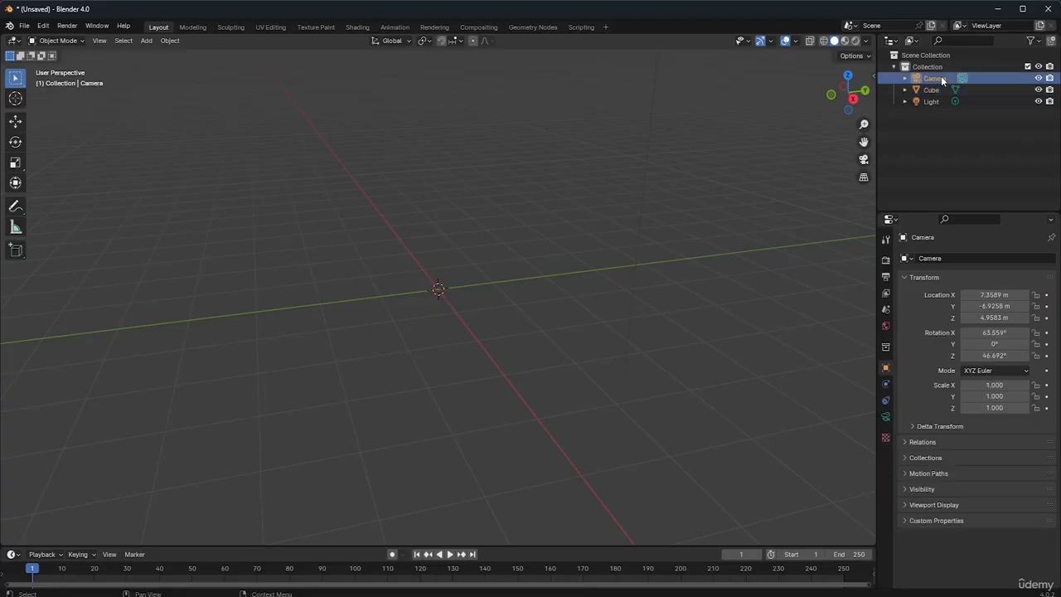
click(99, 41)
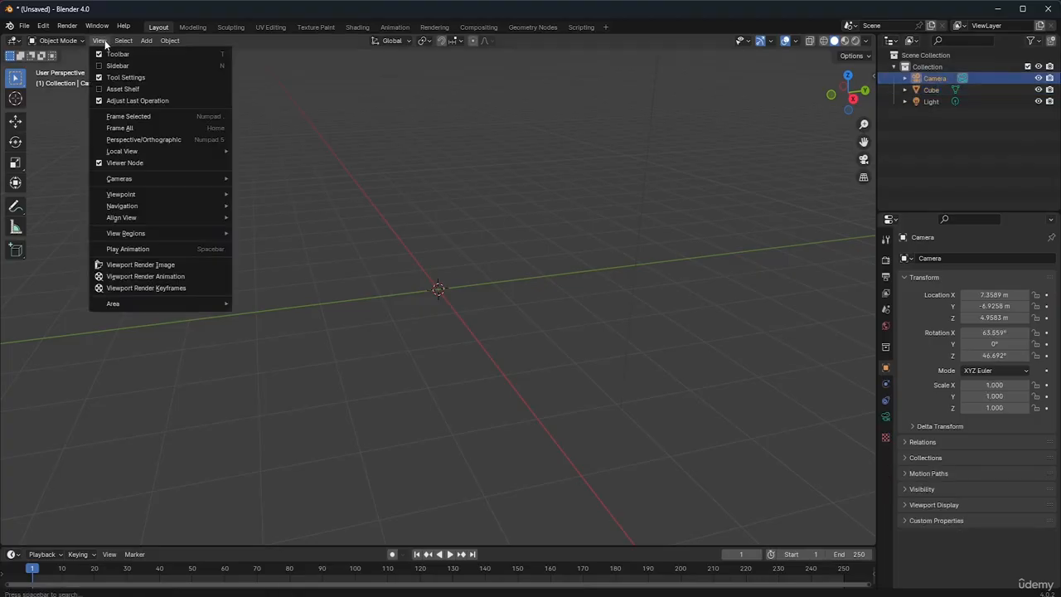
click(126, 129)
click(468, 412)
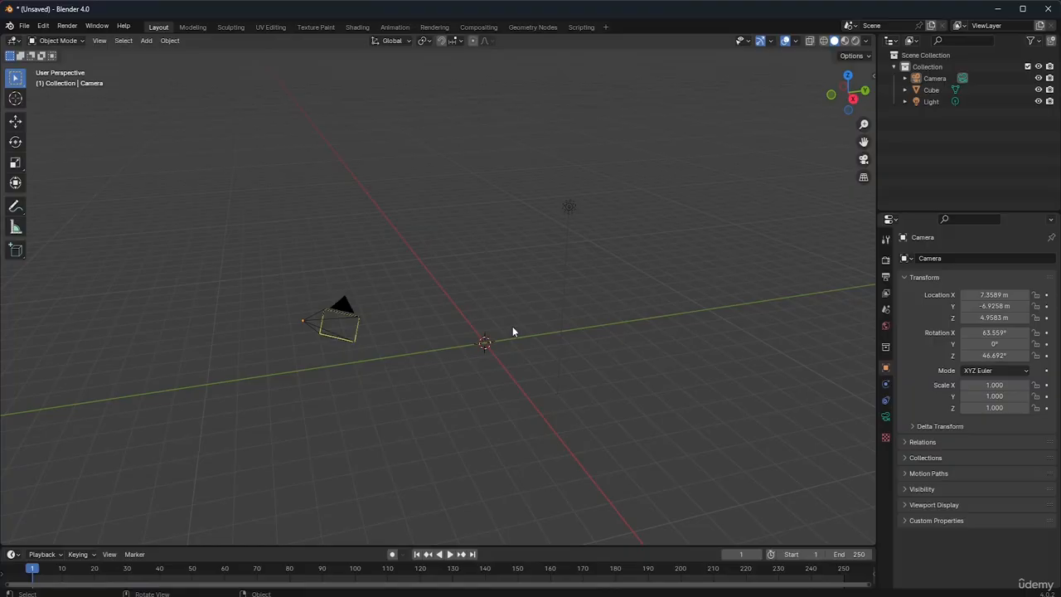
click(569, 205)
click(333, 332)
Select the emptied cube object and move its origin to about X -0.70, Y 0.77, Z 1.62 m
click(928, 90)
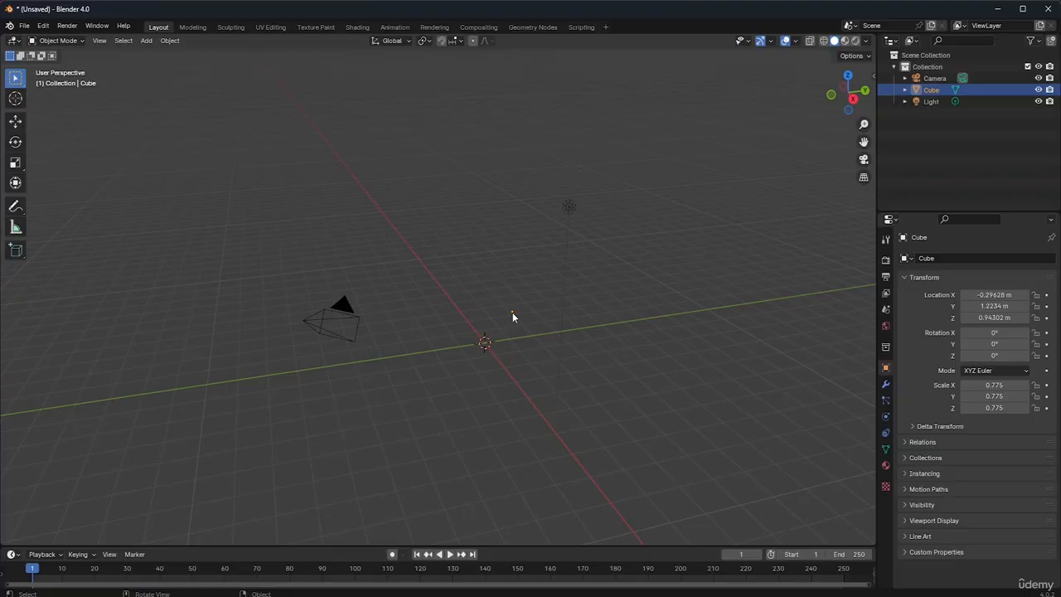
key(g)
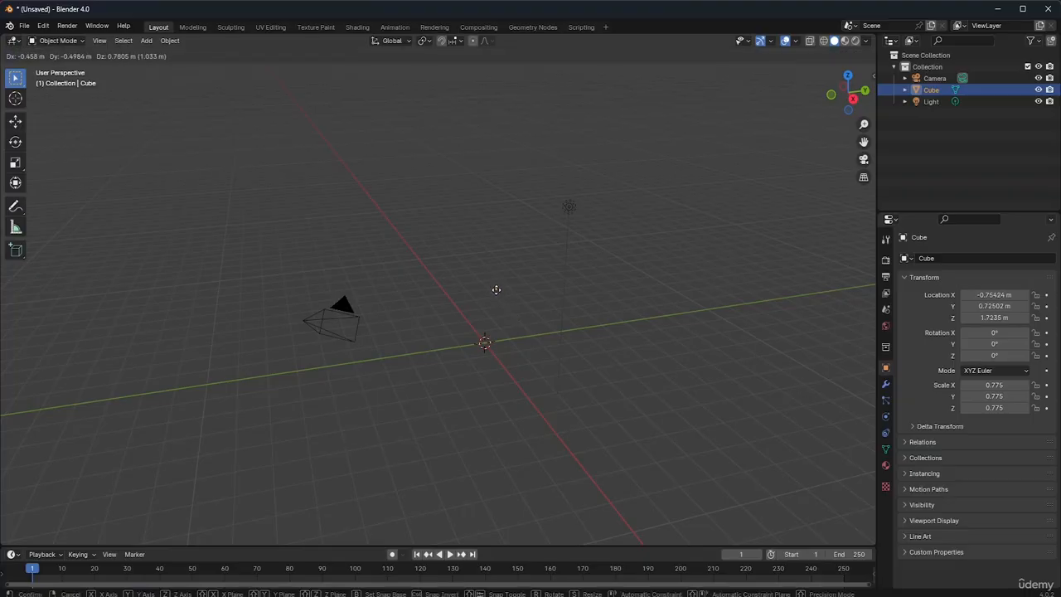
click(497, 292)
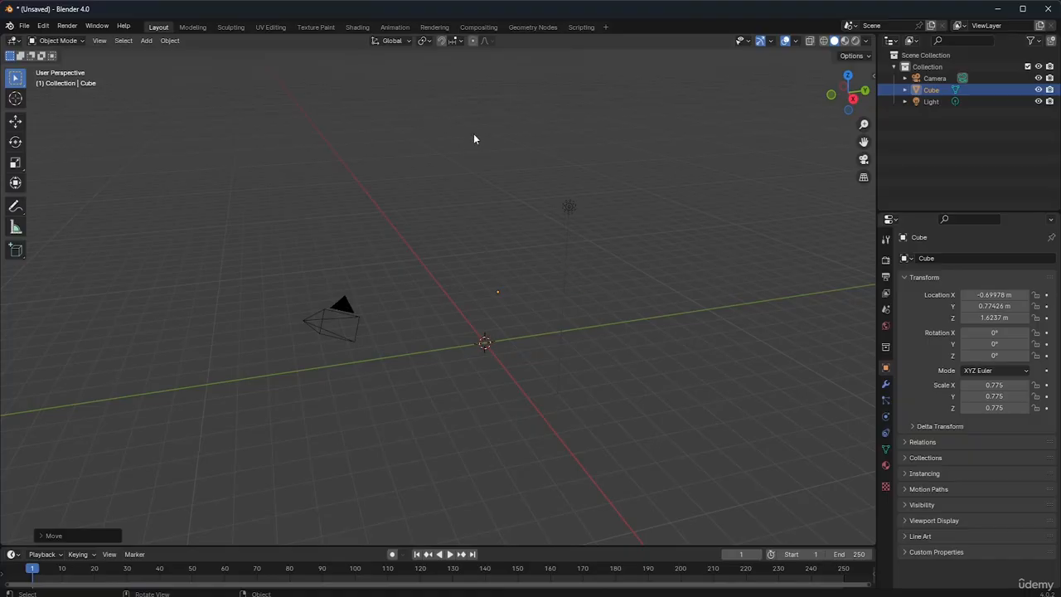
Add a new cube mesh as a separate object in Object Mode
click(147, 40)
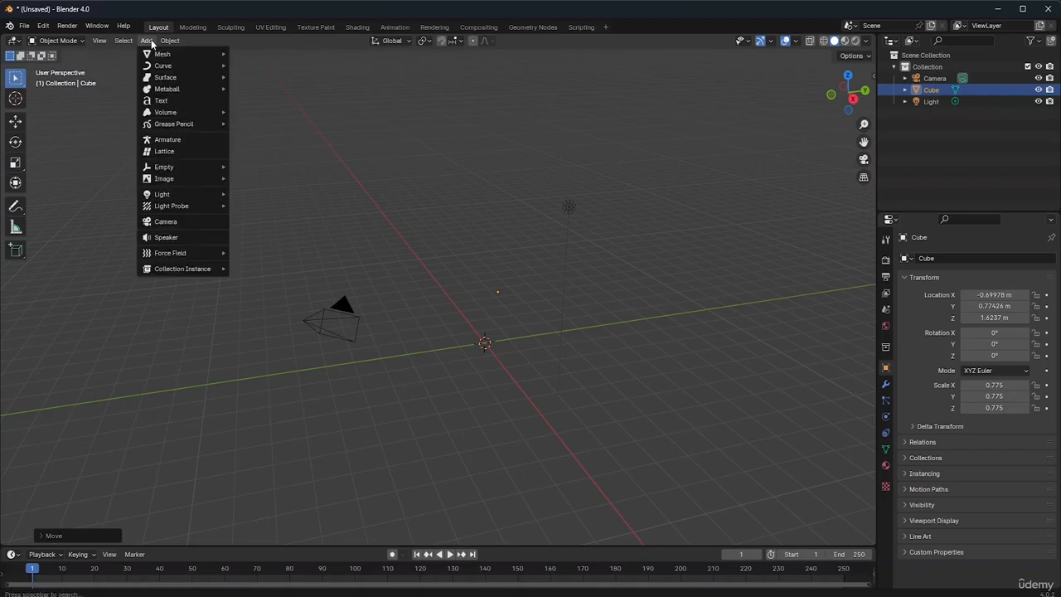
mouse_move(163, 58)
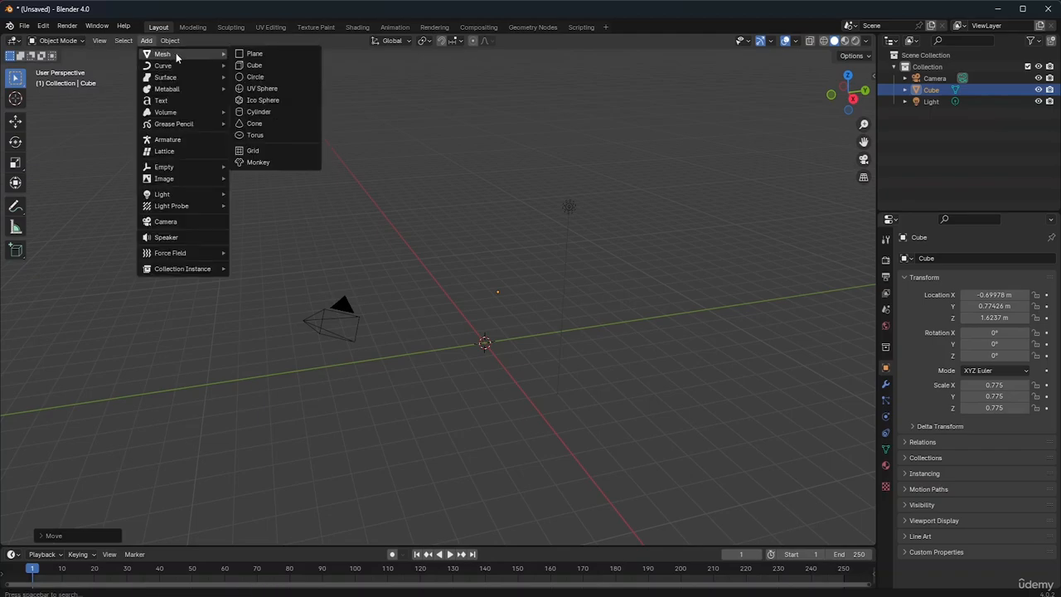
click(258, 65)
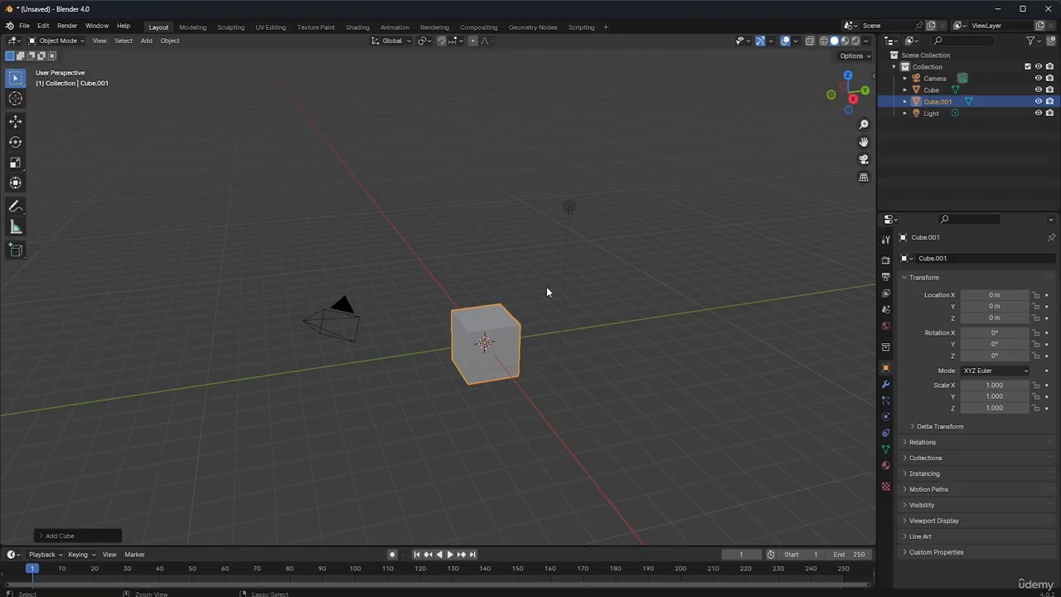
Enter Edit Mode on the new cube and nudge its whole mesh slightly along the X axis and back
scroll(546, 292, up, 4)
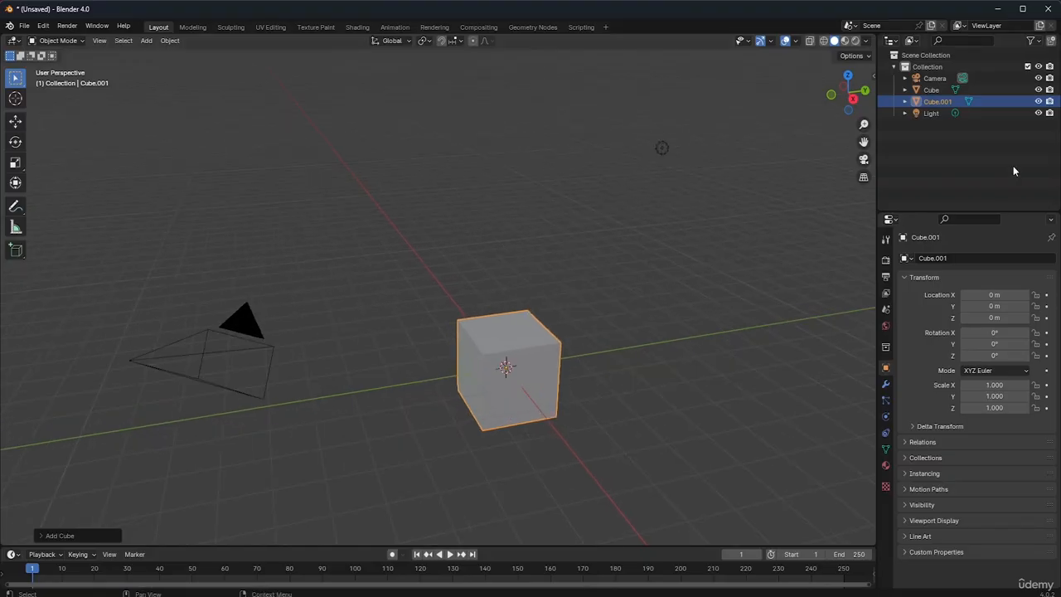
shift+middle_drag(546, 292, 507, 246)
drag(864, 142, 951, 112)
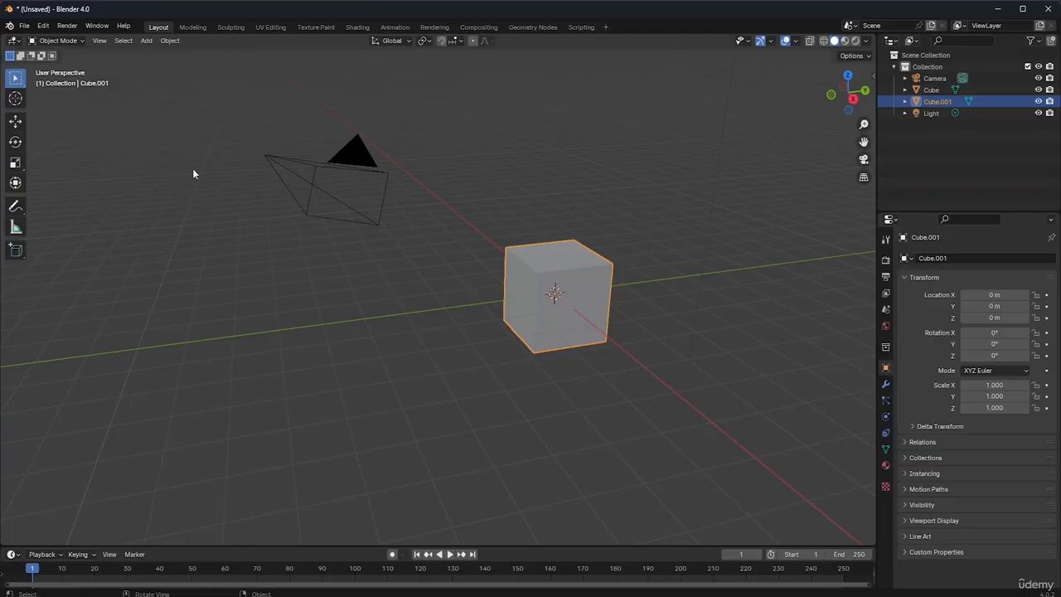
key(Tab)
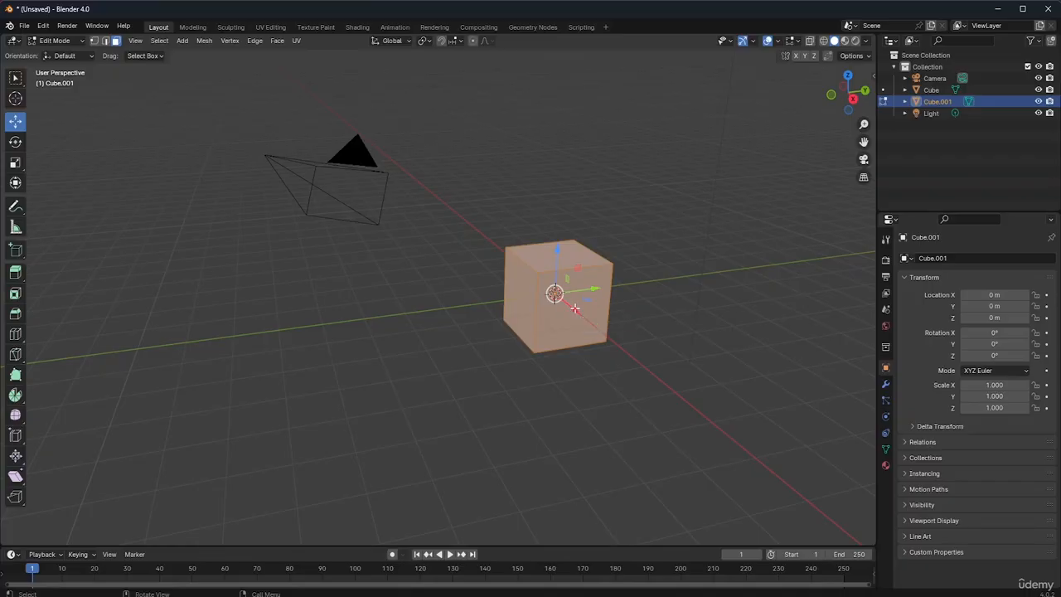
mouse_move(577, 313)
mouse_down()
mouse_move(594, 329)
mouse_move(565, 304)
mouse_move(570, 314)
mouse_up()
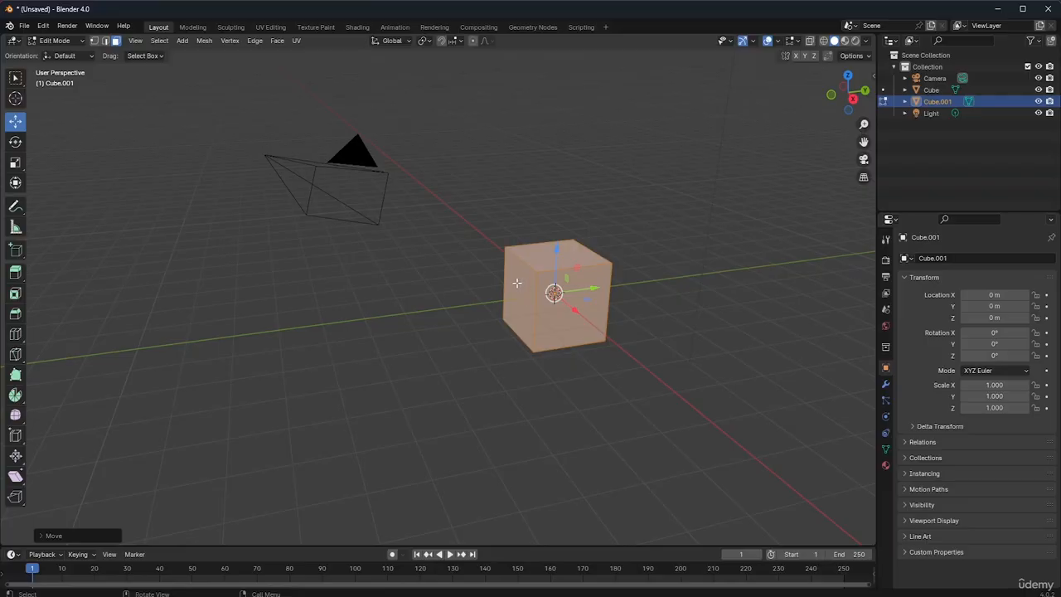
drag(575, 311, 570, 346)
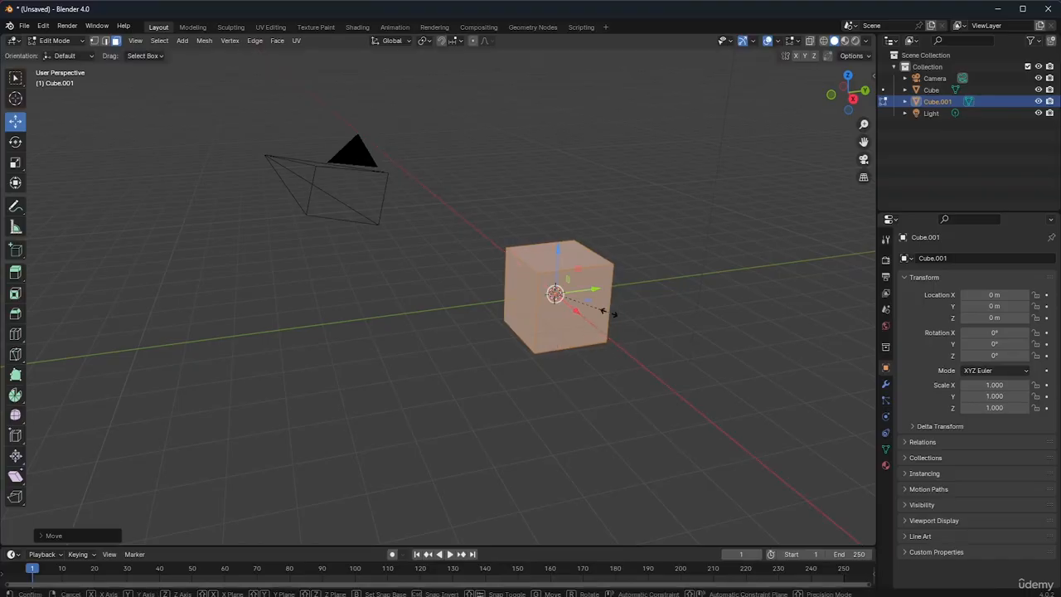
Scale the cube's mesh along X to about 0.30 to form a thin slab and deselect its faces
key(s)
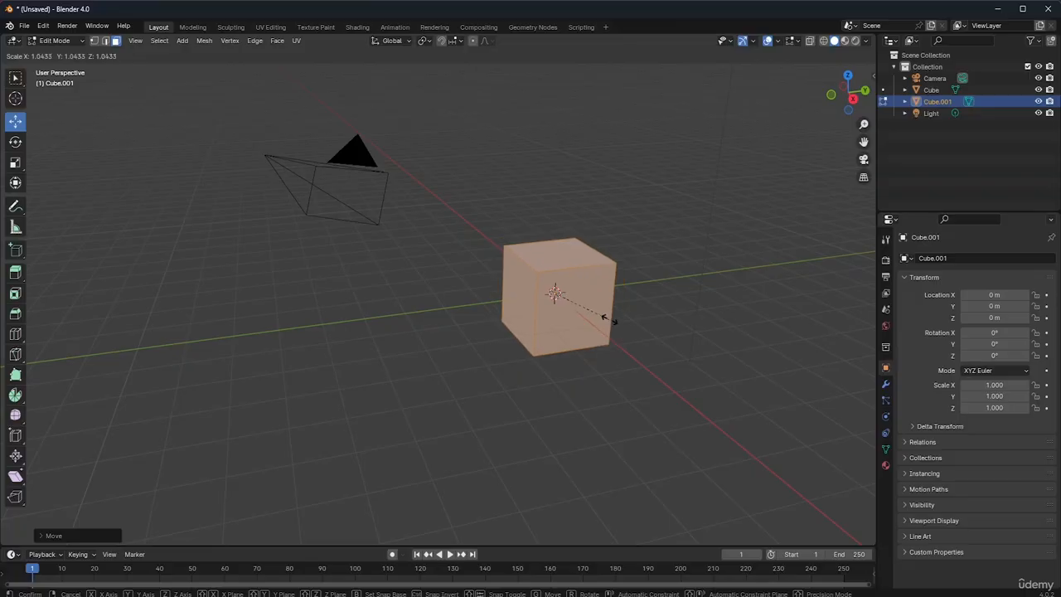
key(x)
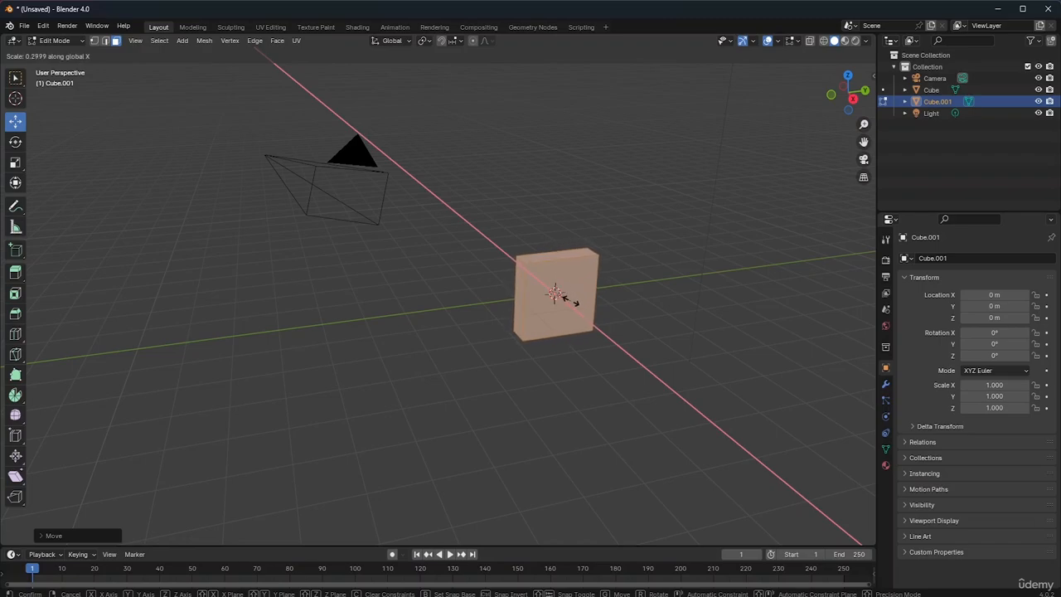
click(570, 300)
click(672, 340)
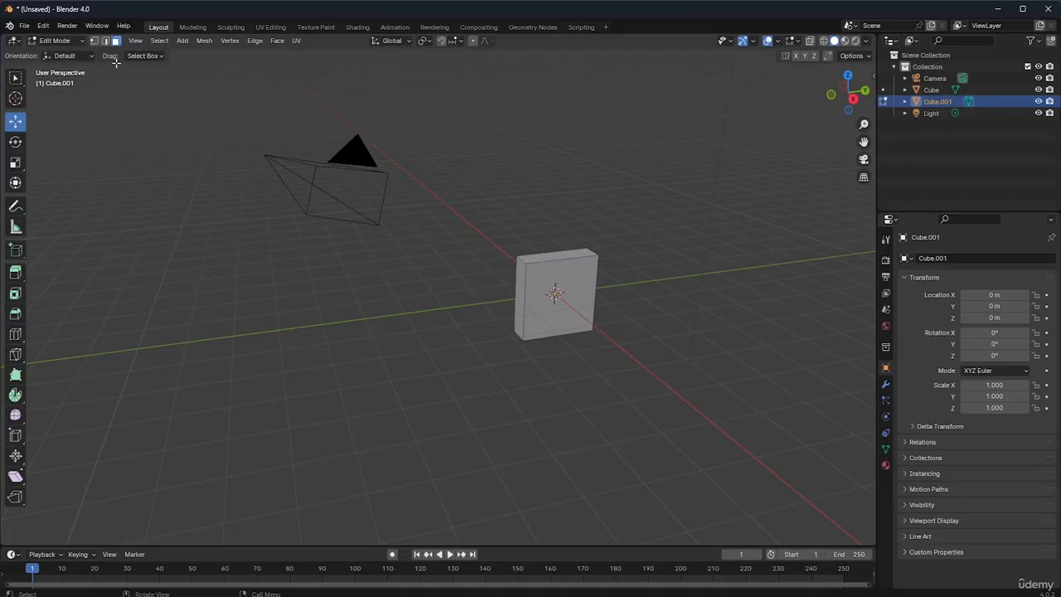
Return to Object Mode and move the slab object about 3.06 m along the global Y axis
key(Tab)
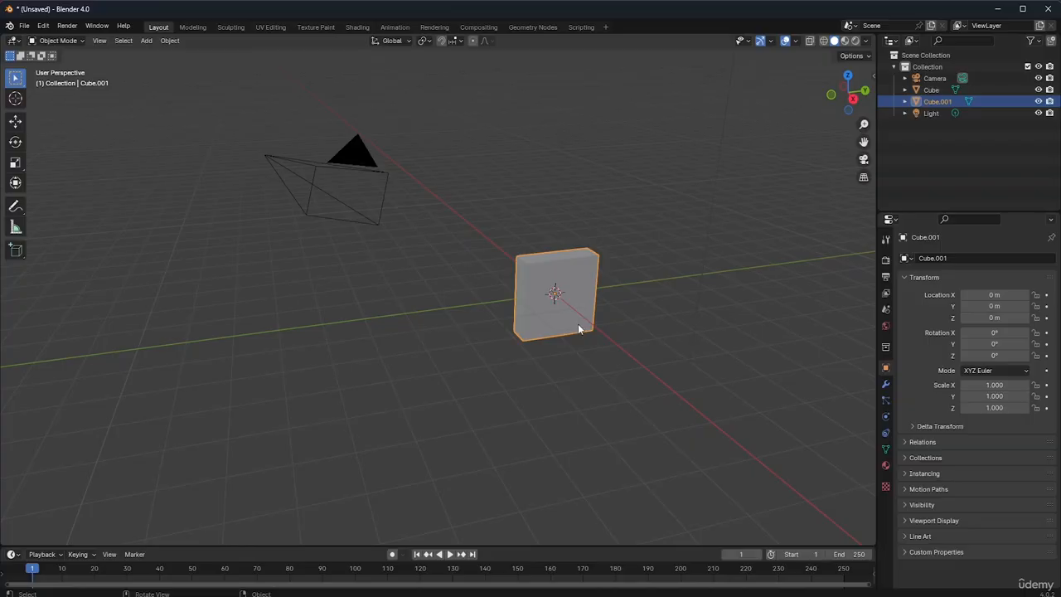
key(g)
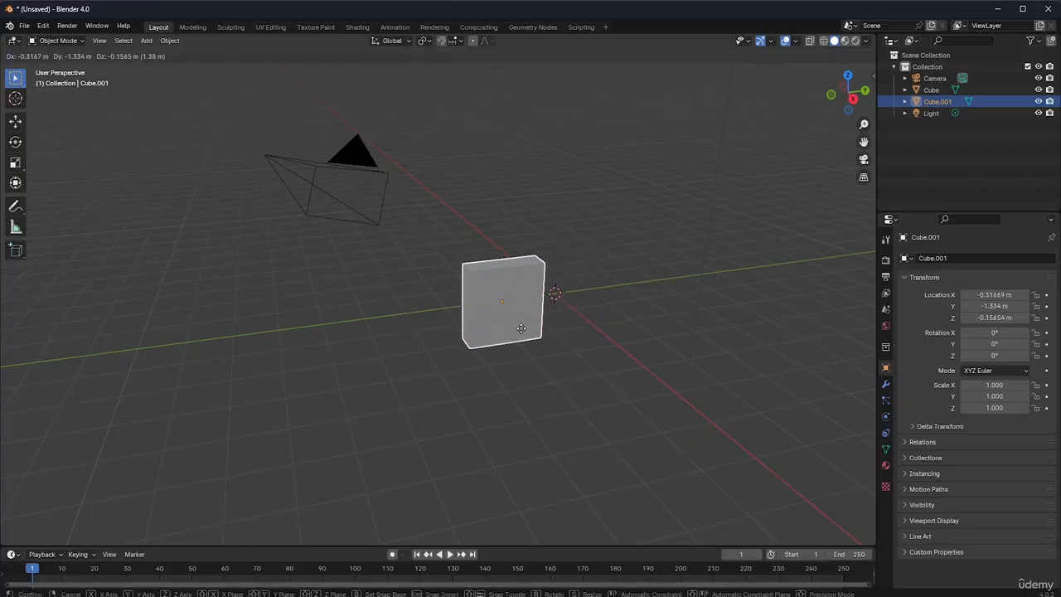
key(y)
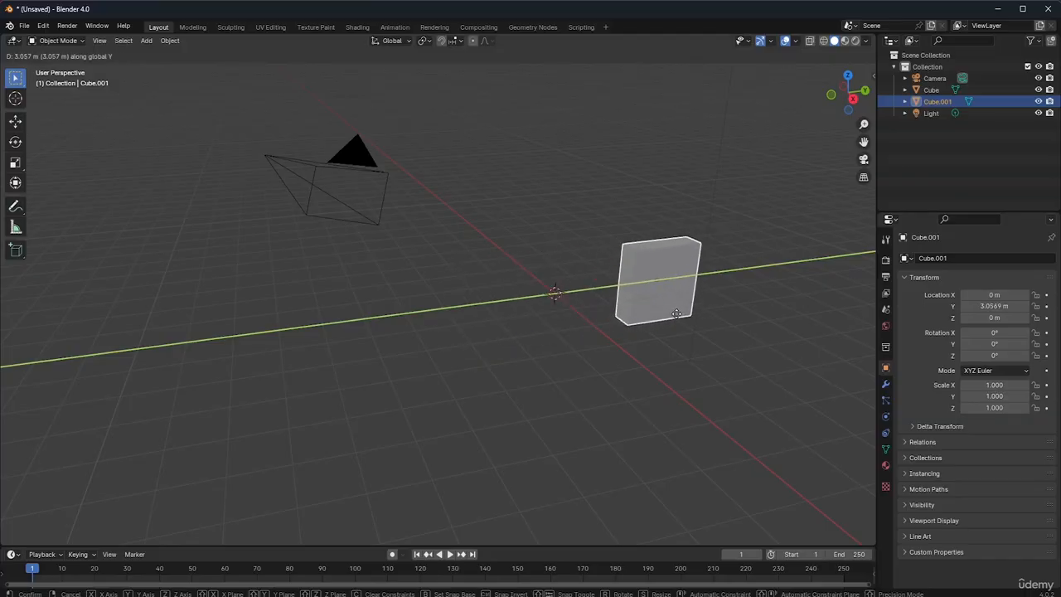
click(677, 317)
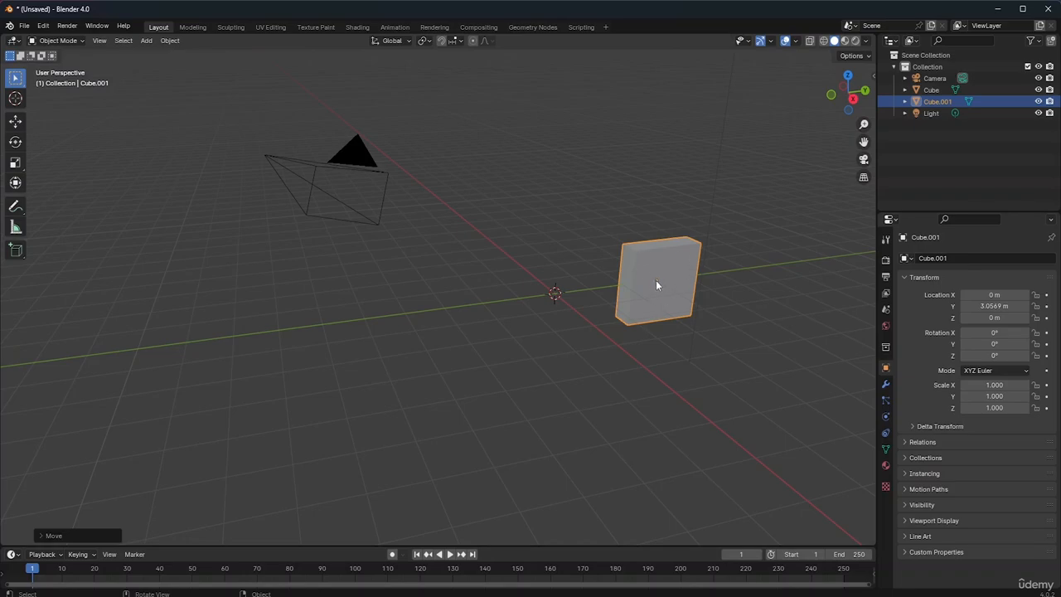
click(656, 280)
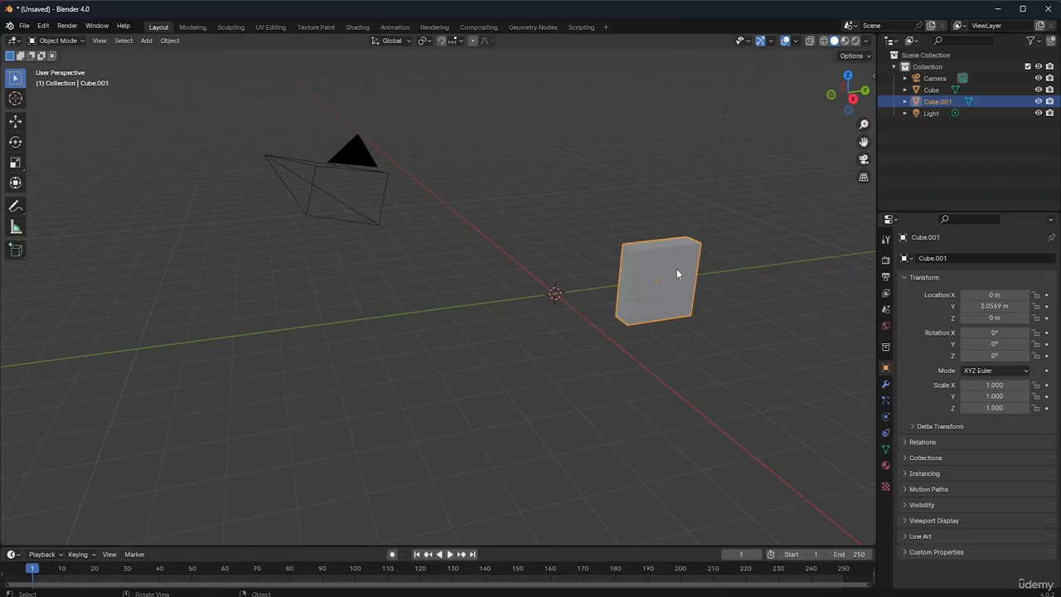
In Edit Mode, select the whole slab mesh and scale it along Z by about 1.7
key(Tab)
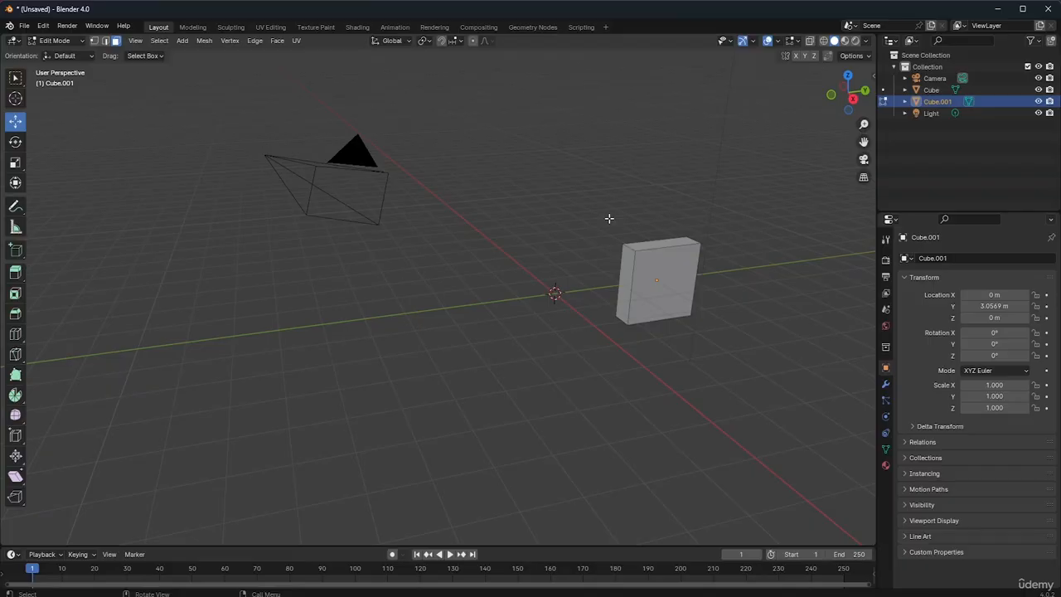
drag(608, 215, 704, 340)
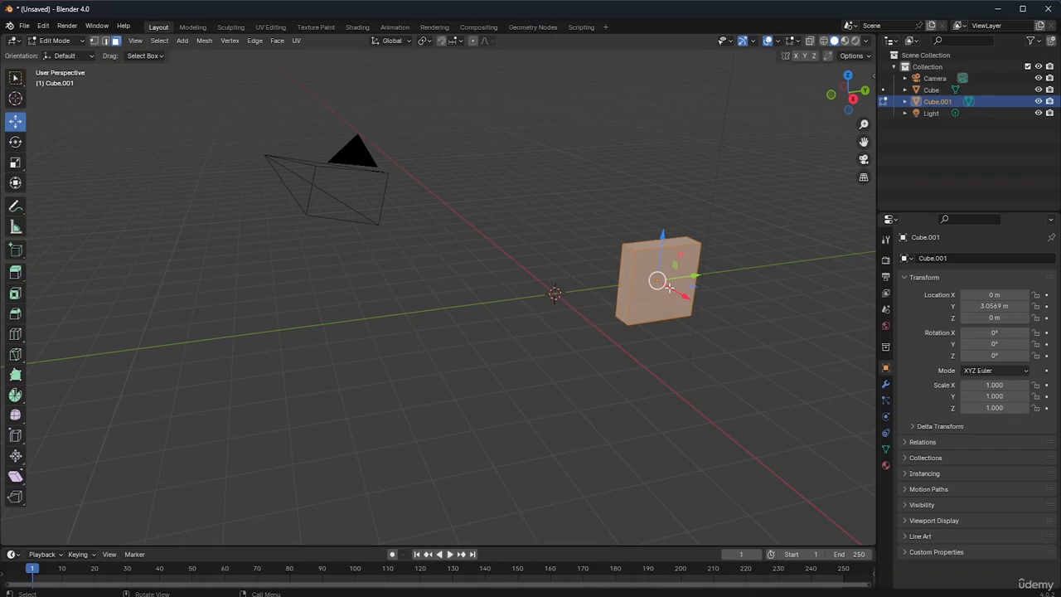
key(s)
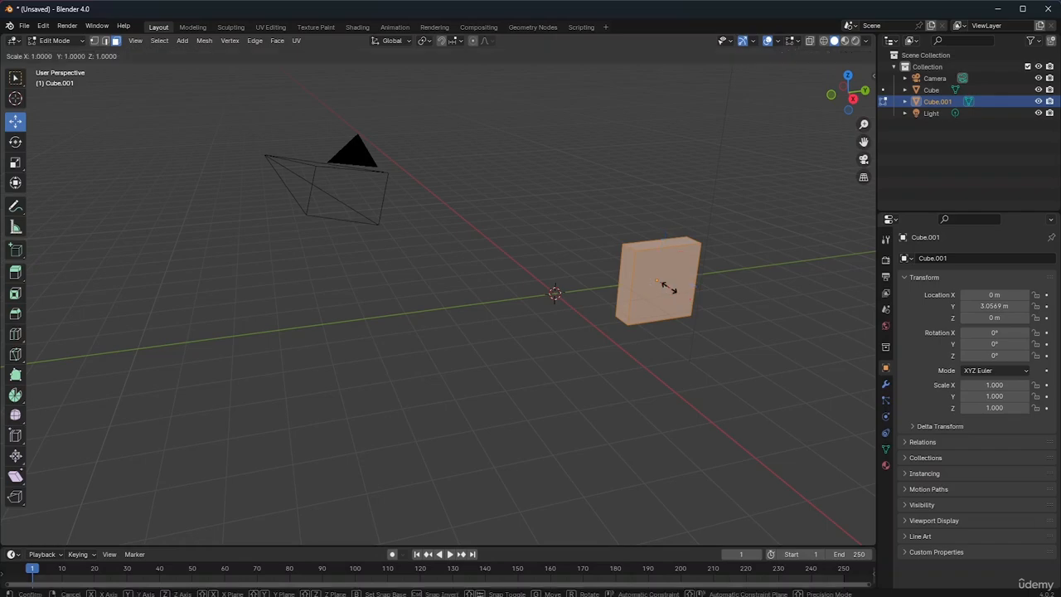
key(z)
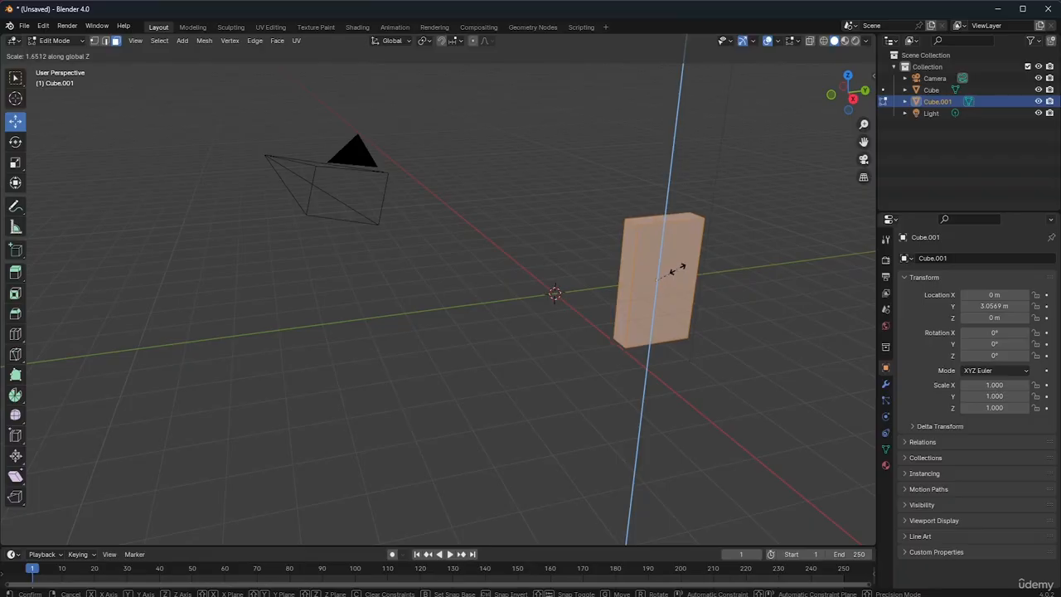
click(677, 265)
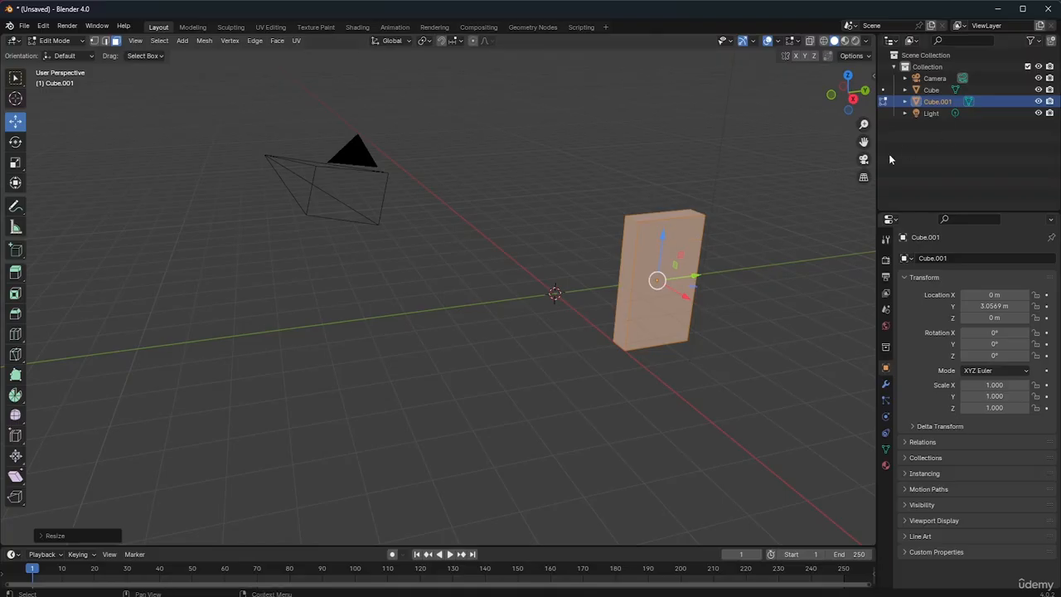
Move the slab's mesh up about 1.89 m along Z, deselect it and return to Object Mode
drag(864, 142, 952, 106)
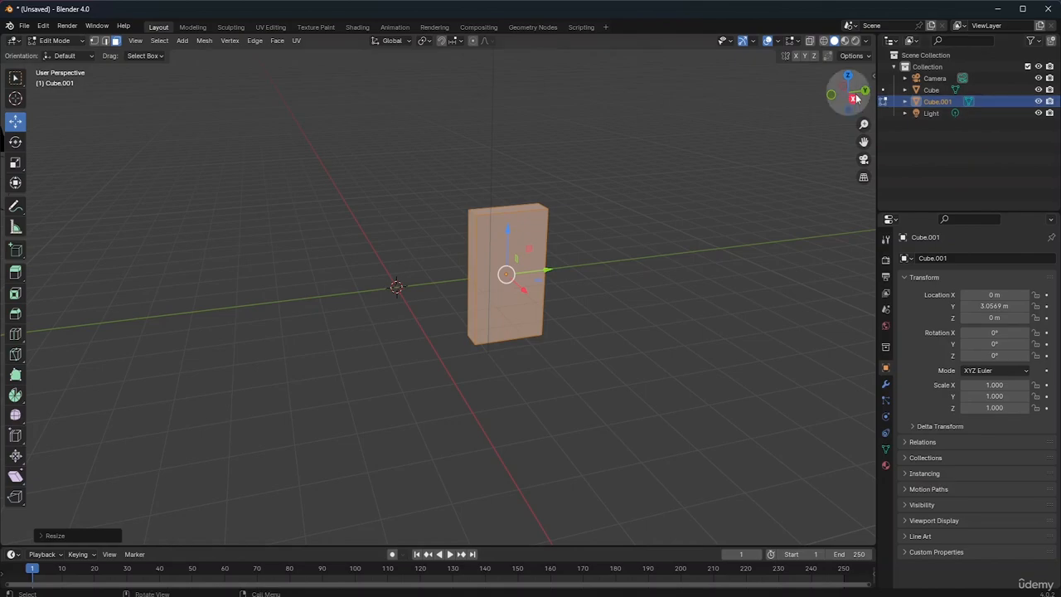
drag(847, 91, 729, 81)
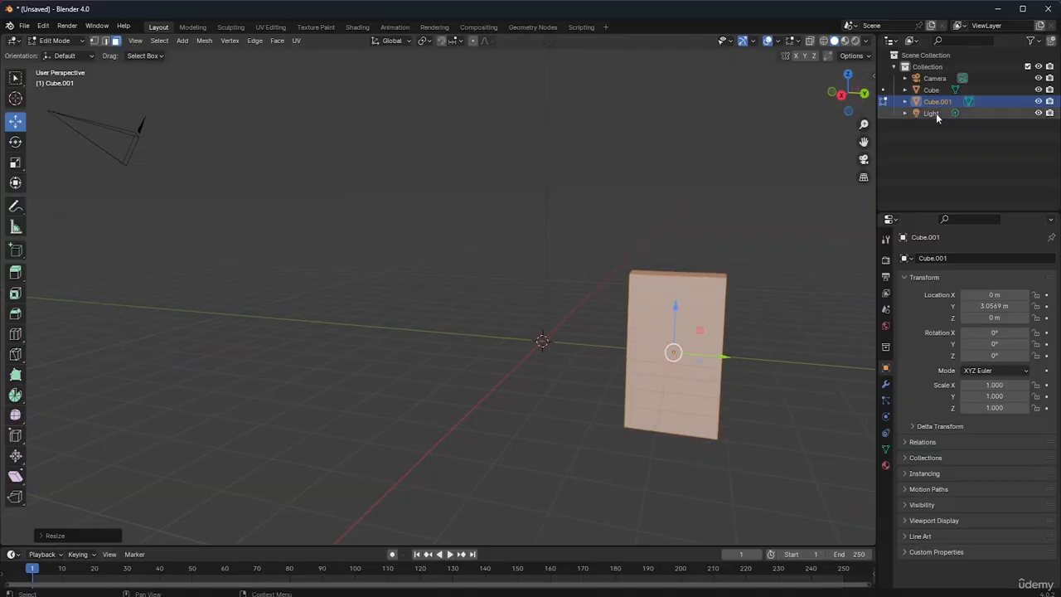
drag(864, 142, 510, 137)
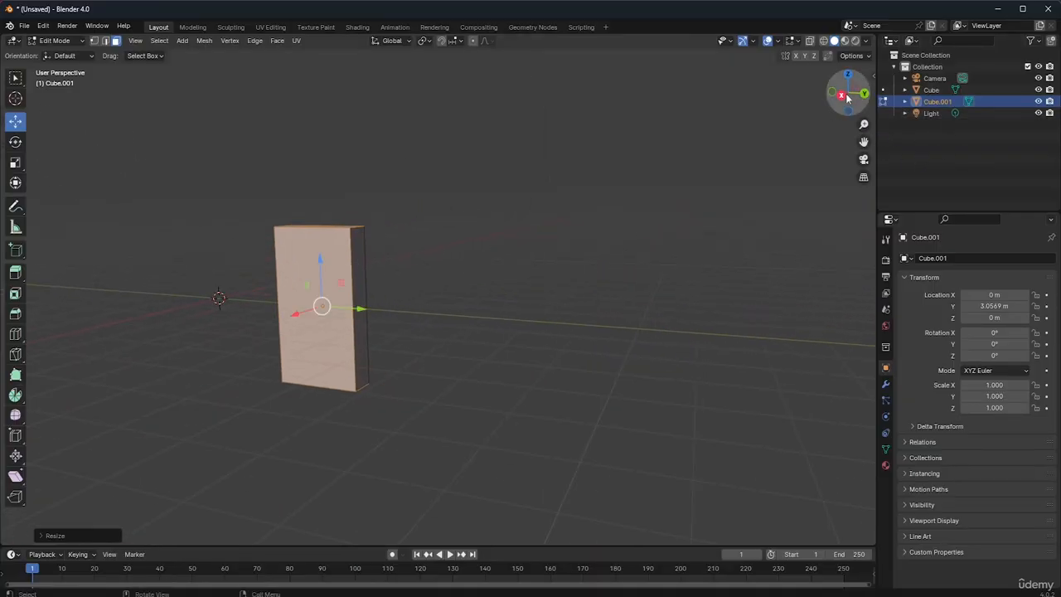
drag(839, 103, 810, 108)
drag(863, 143, 959, 159)
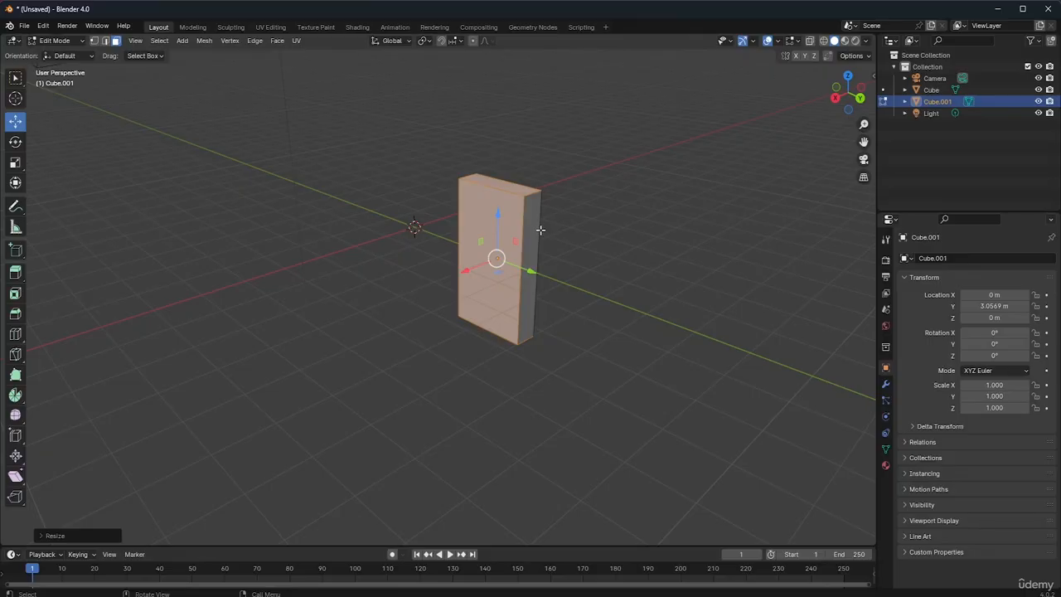
key(g)
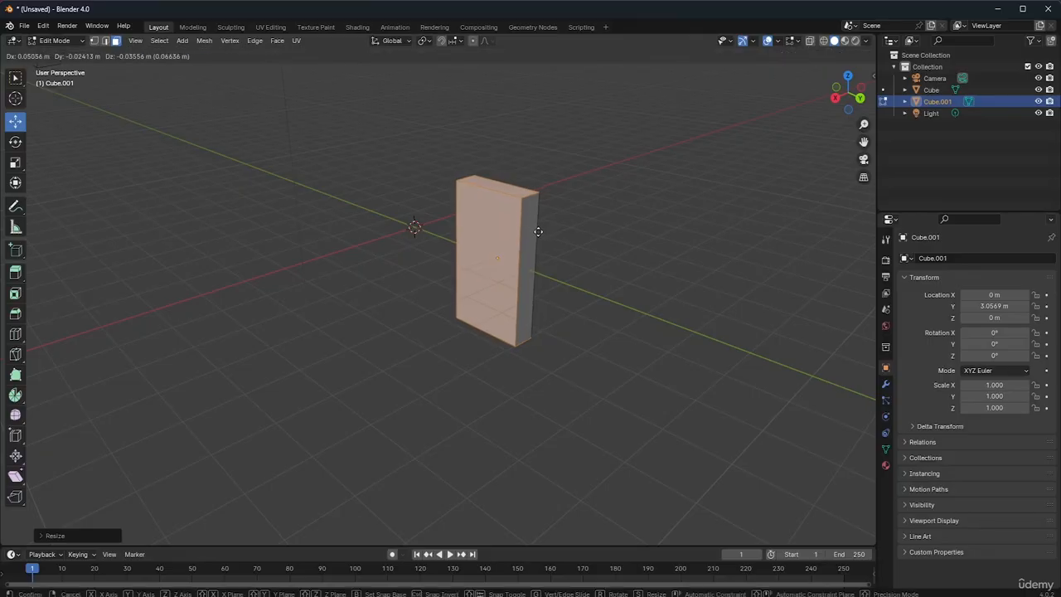
key(z)
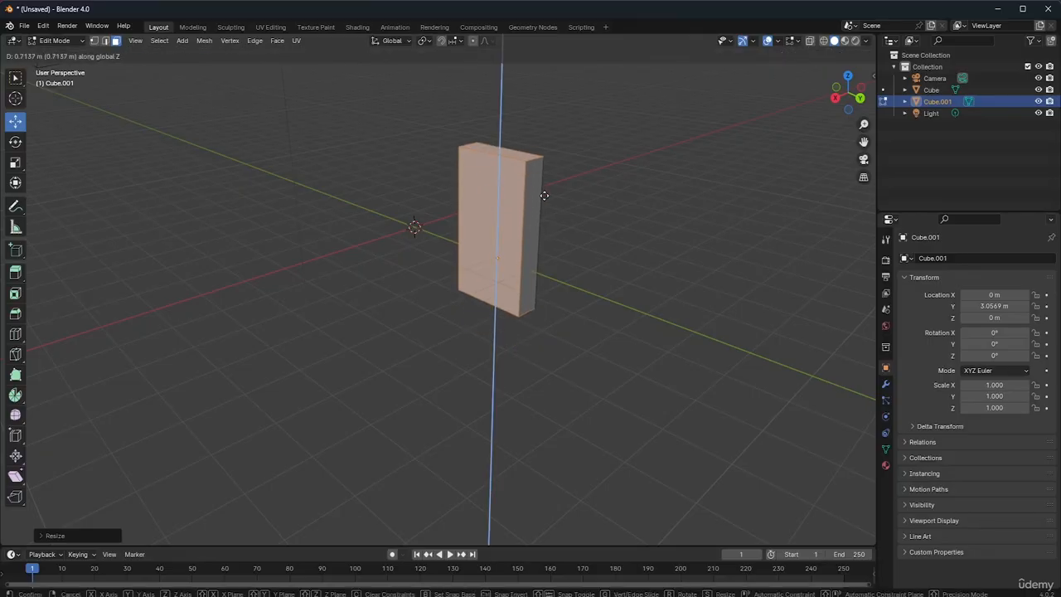
click(541, 147)
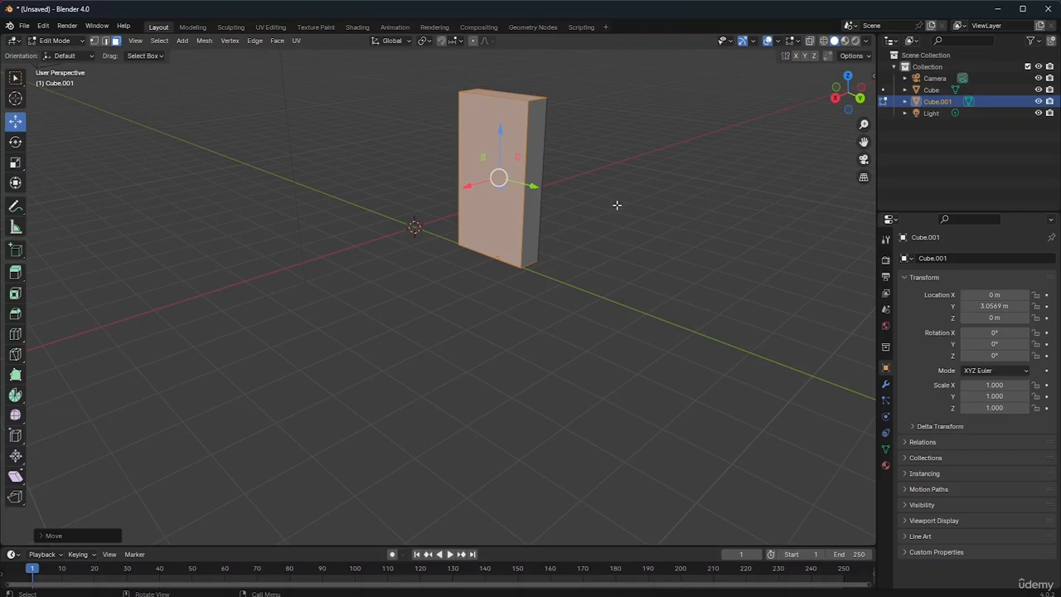
click(617, 204)
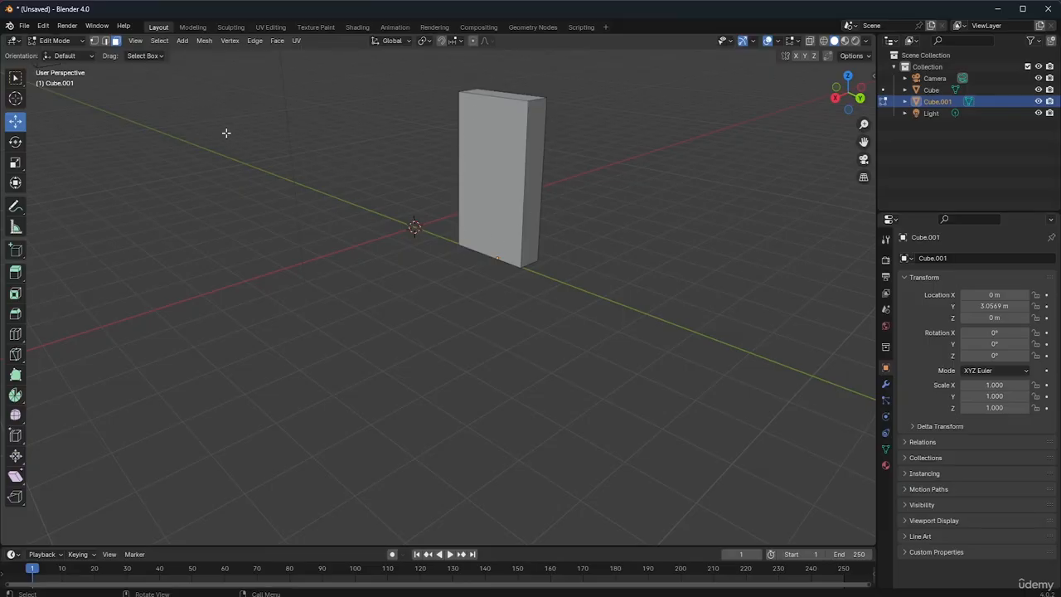
key(Tab)
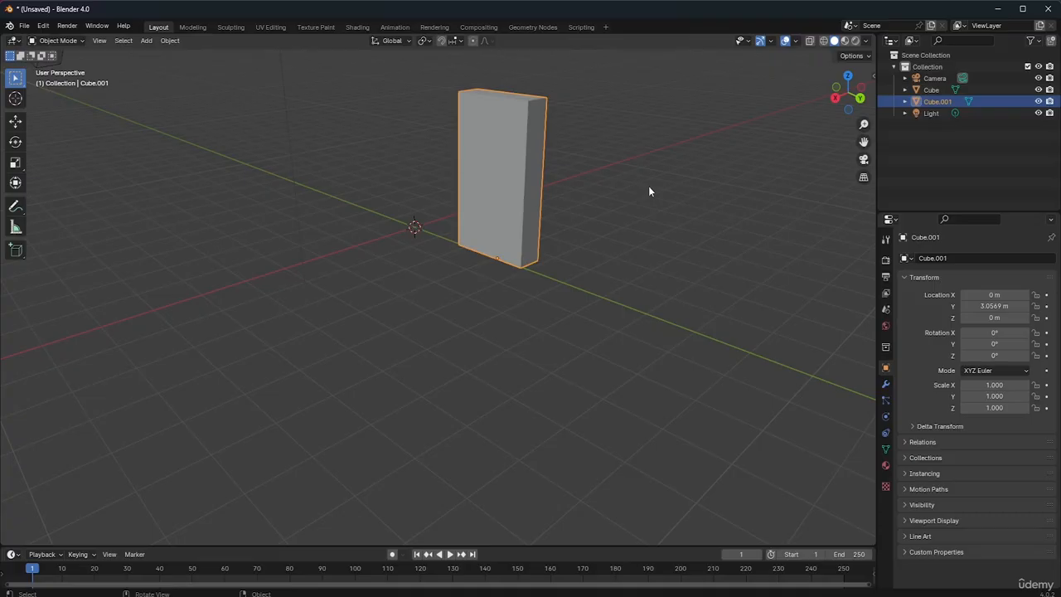
Try rotating the slab object about 77.5° around the global Z axis
key(r)
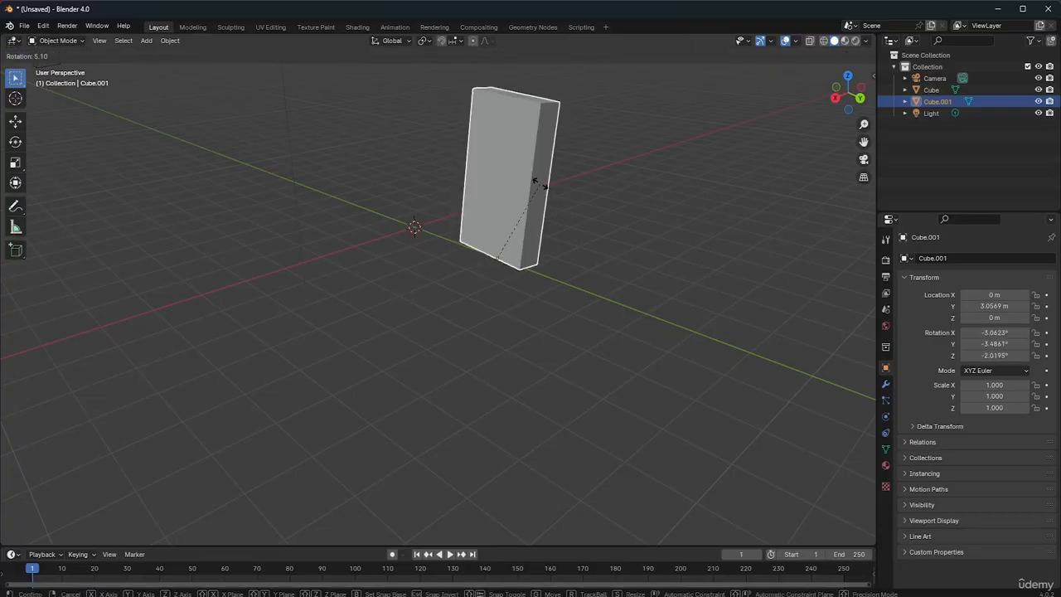
key(z)
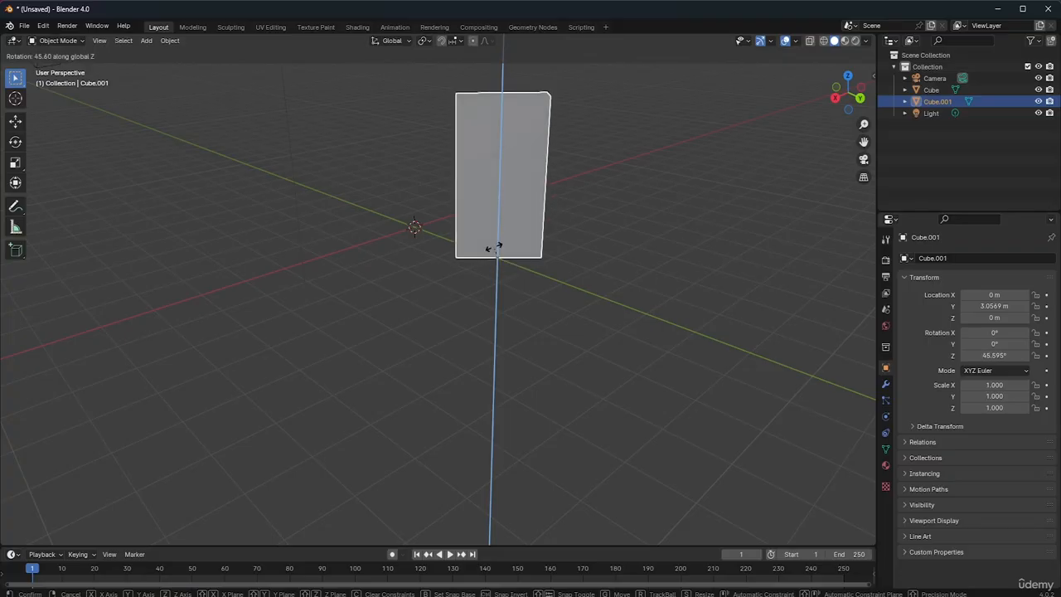
click(502, 279)
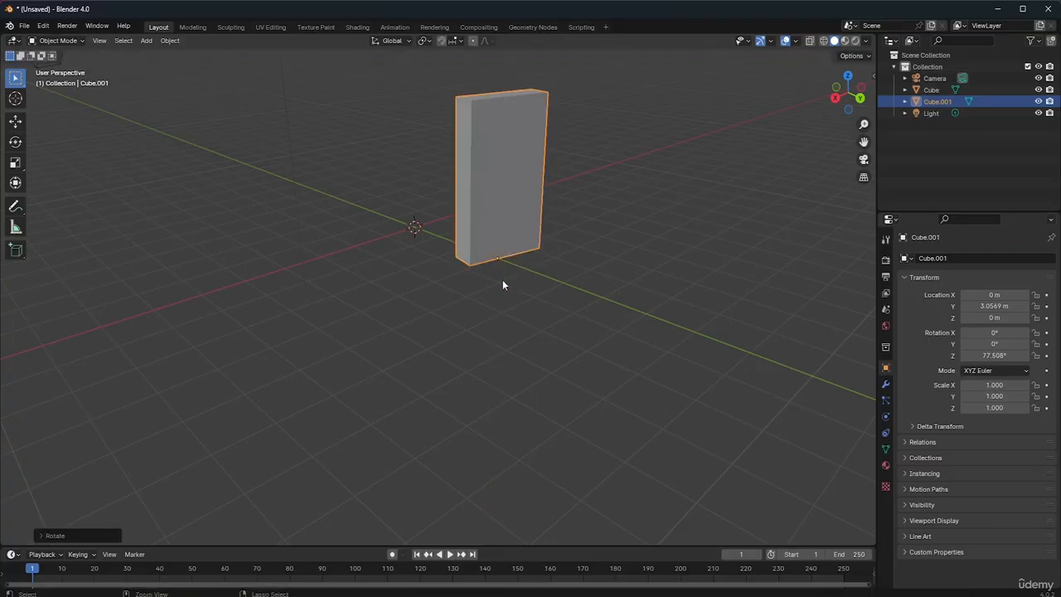
key(ctrl+z)
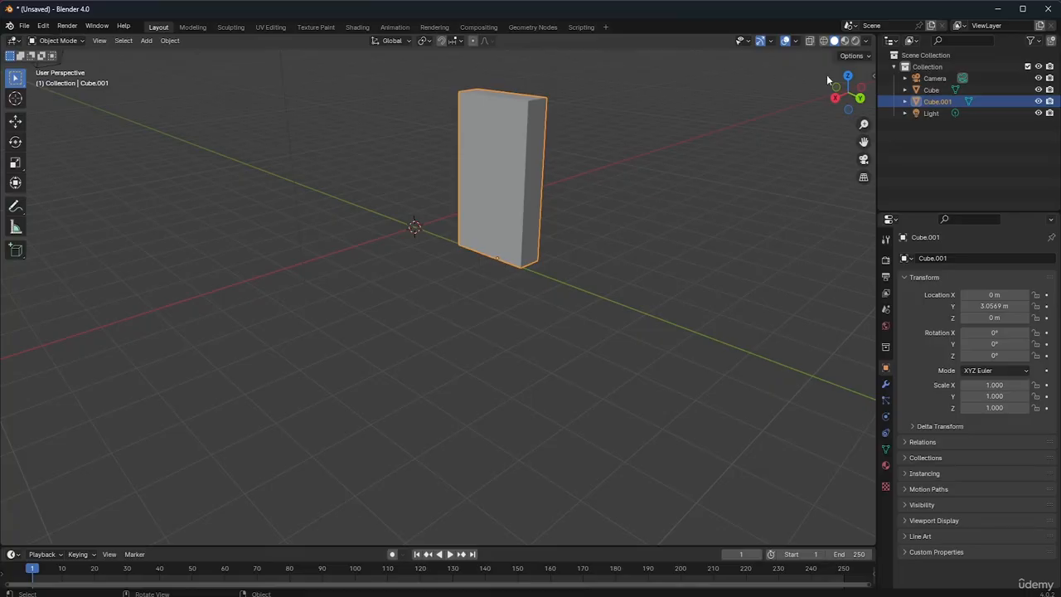
Restrict transforms to affect only origins and set the slab's origin to its geometry
click(853, 56)
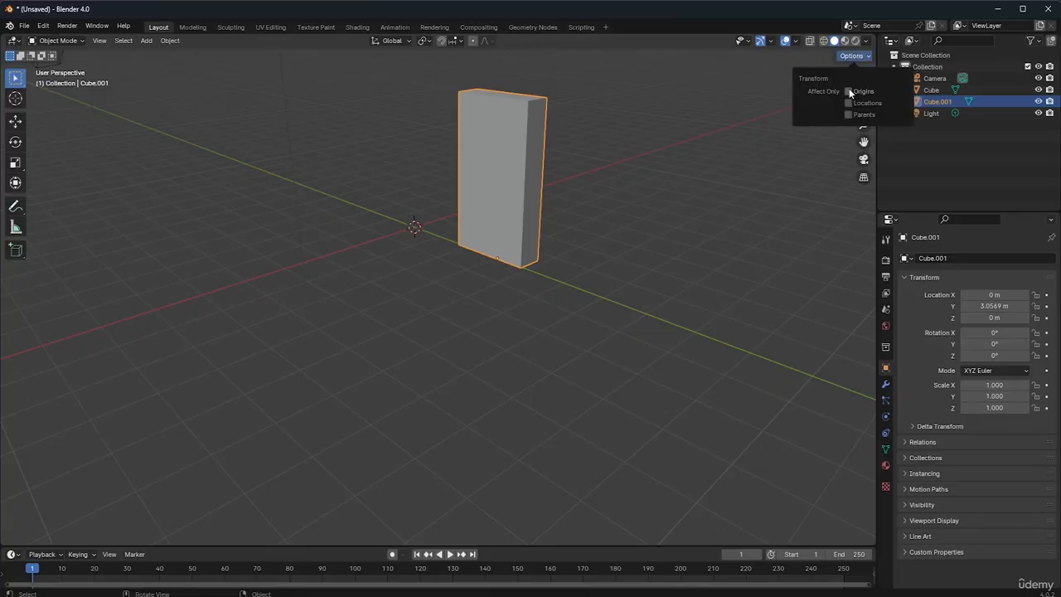
click(847, 90)
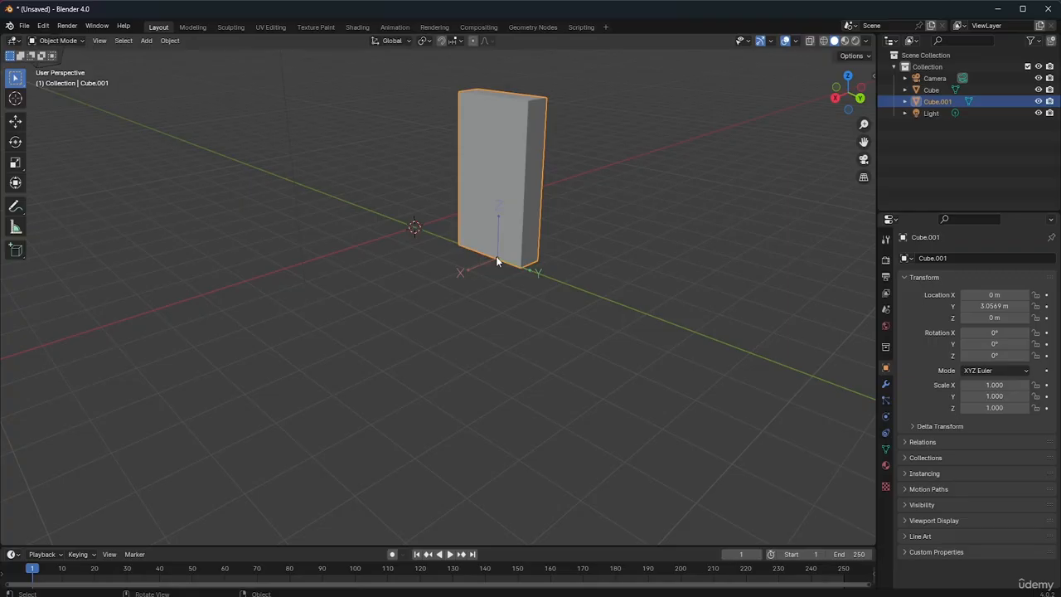
click(170, 40)
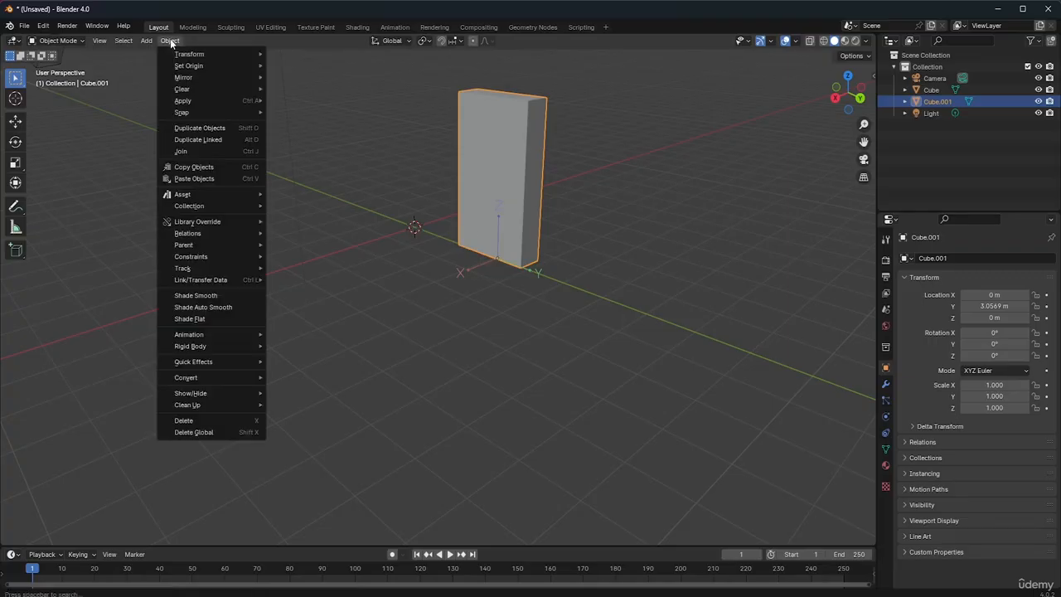
mouse_move(190, 69)
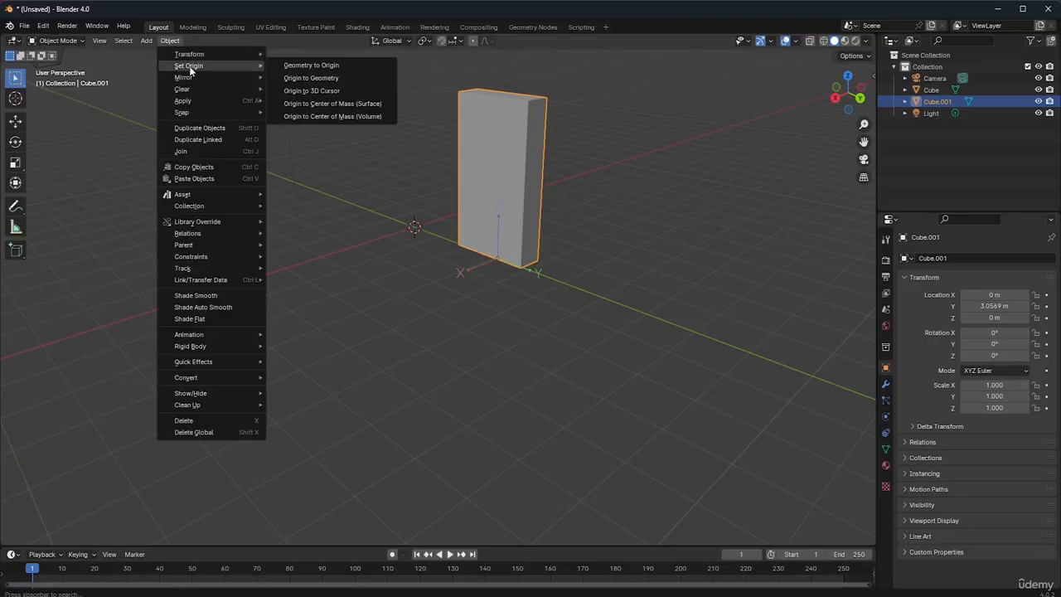
click(303, 74)
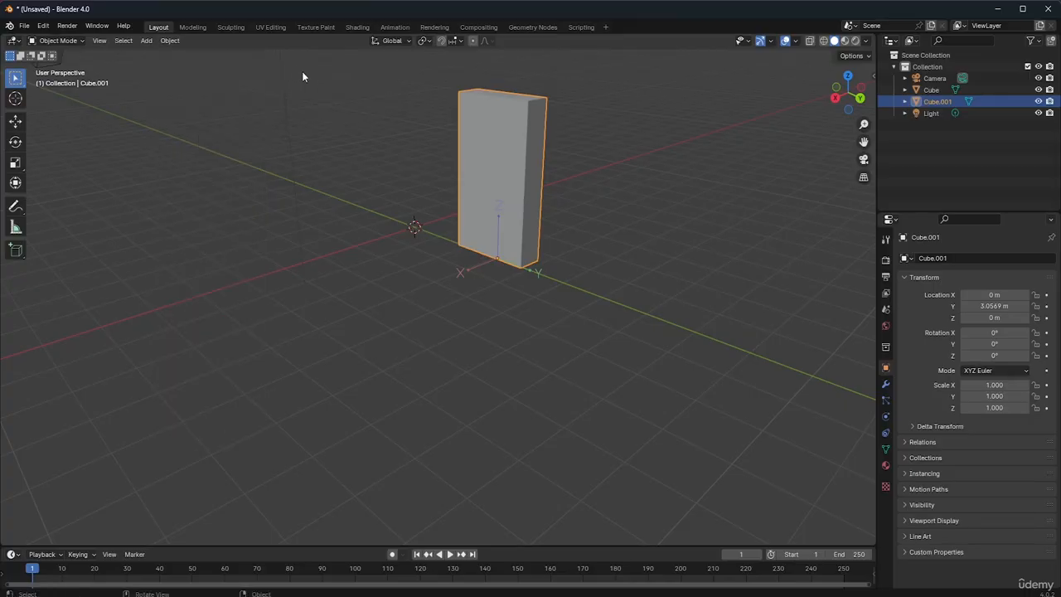
click(170, 41)
mouse_move(201, 69)
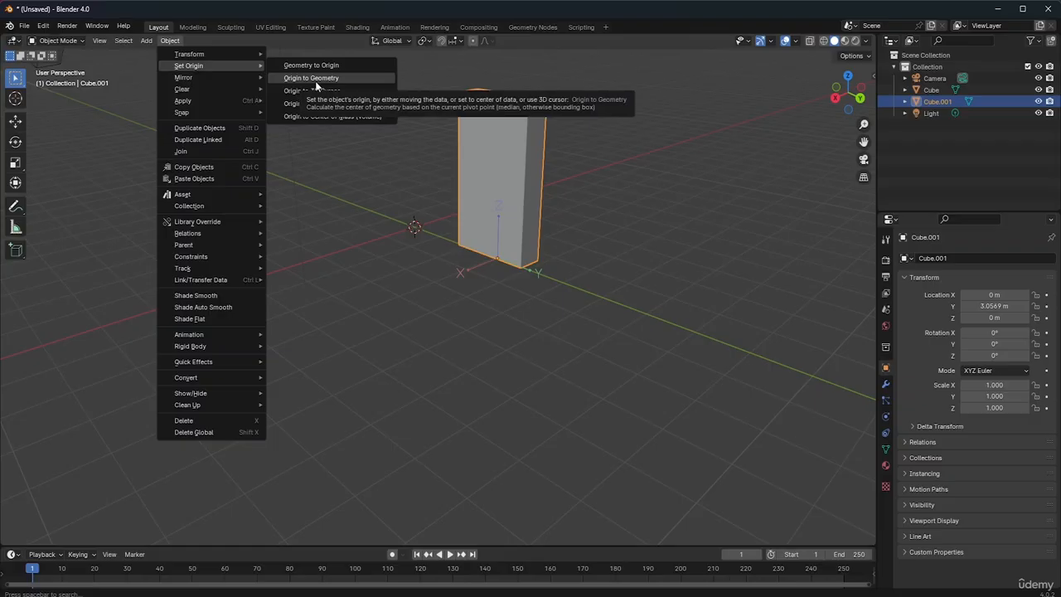
click(315, 78)
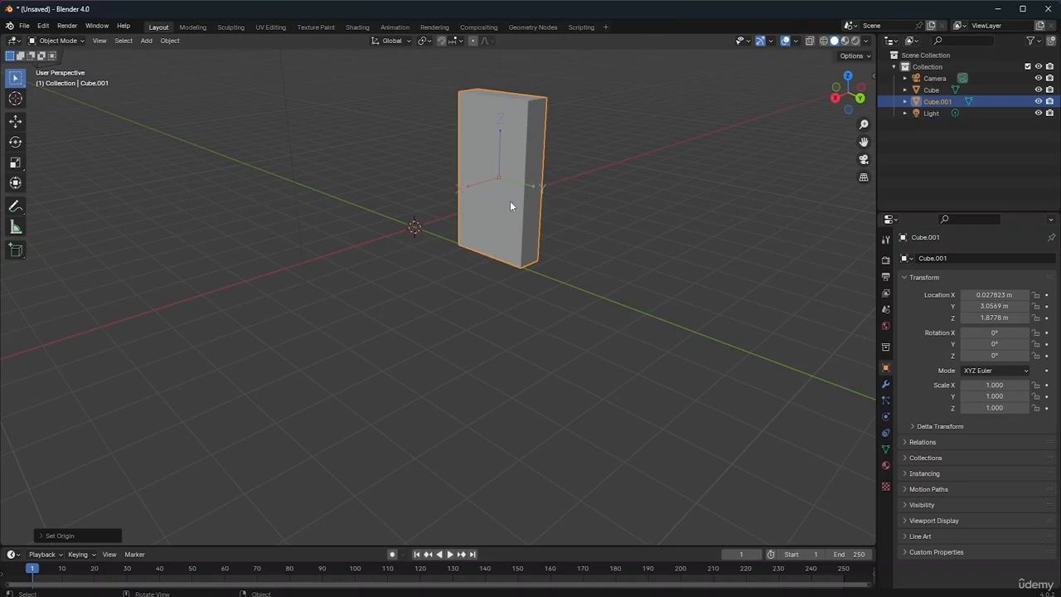
Set the slab's origin to the 3D cursor at the world origin
click(169, 41)
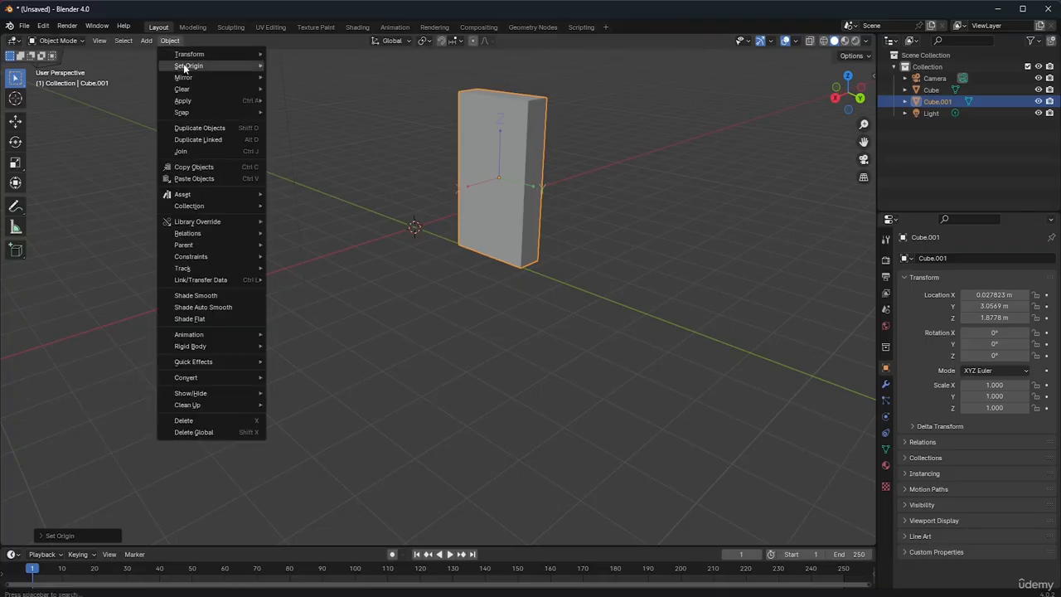
mouse_move(183, 65)
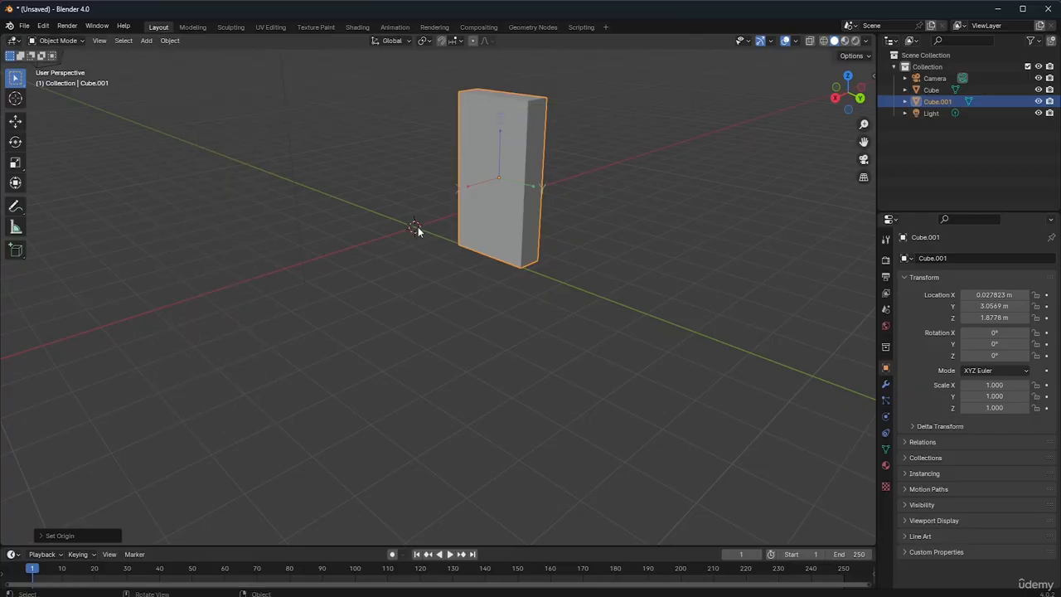
click(174, 40)
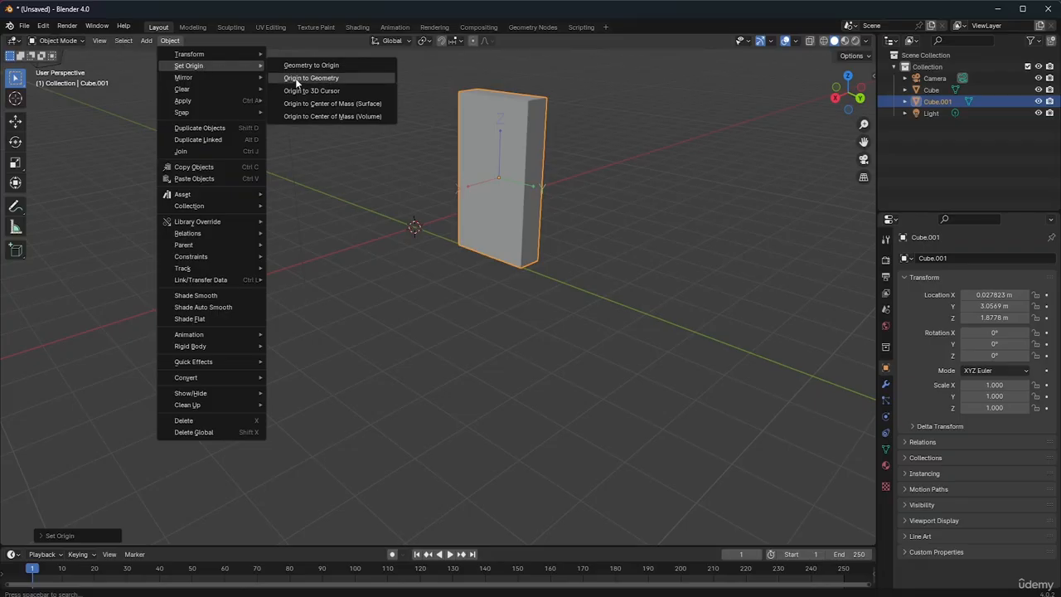
click(354, 94)
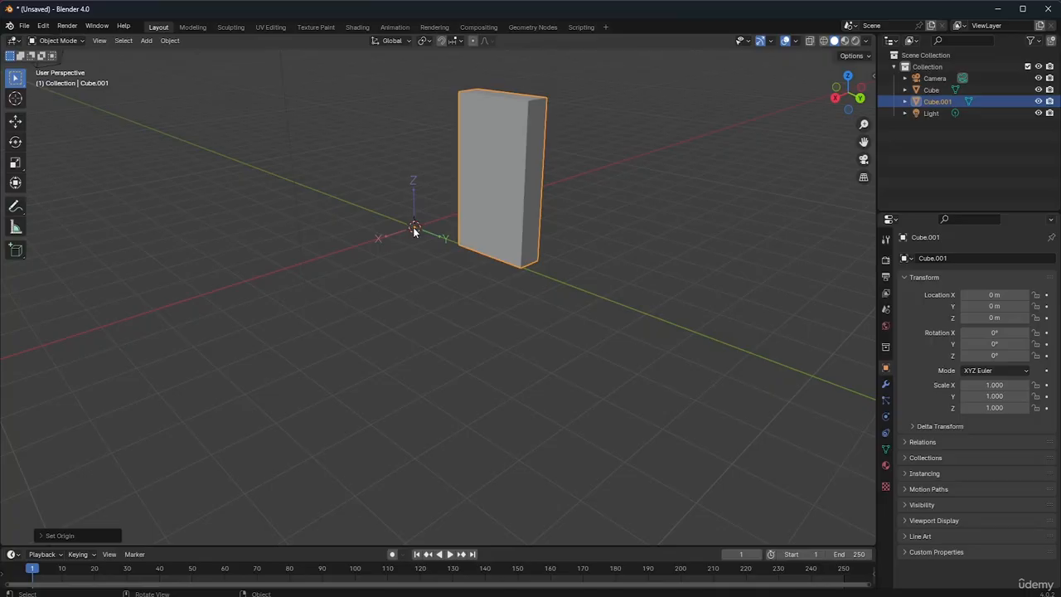
Inspect the slab in Edit Mode, return to Object Mode and try rotating its origin freely
key(Tab)
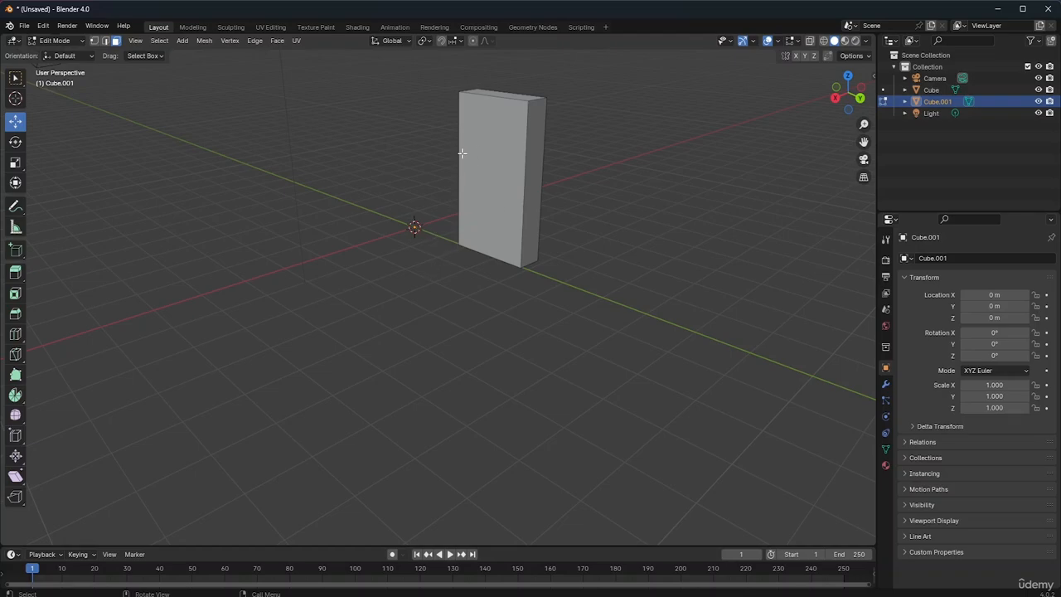
click(73, 42)
click(62, 54)
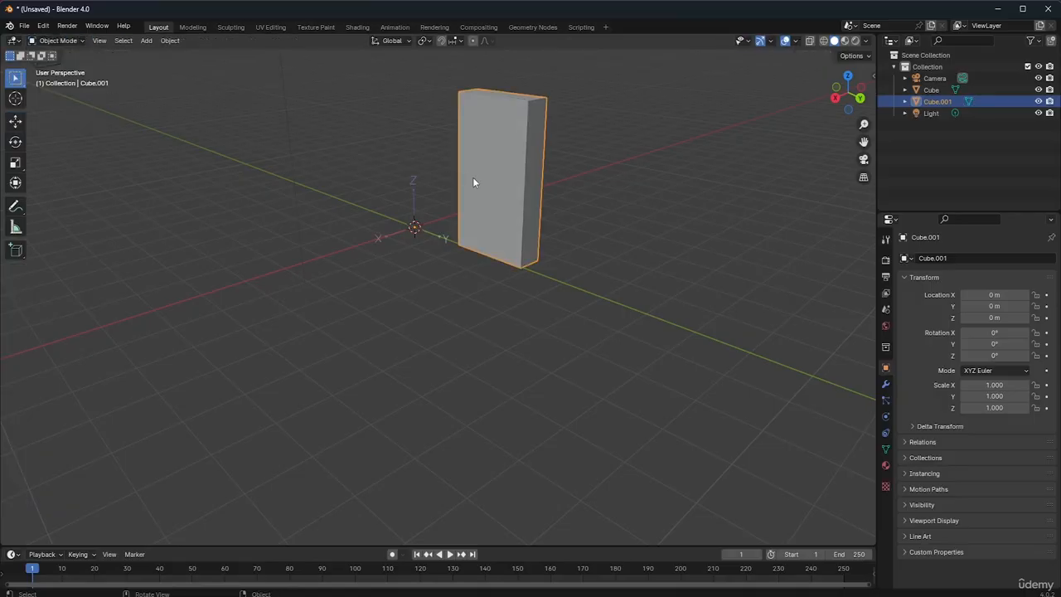
key(r)
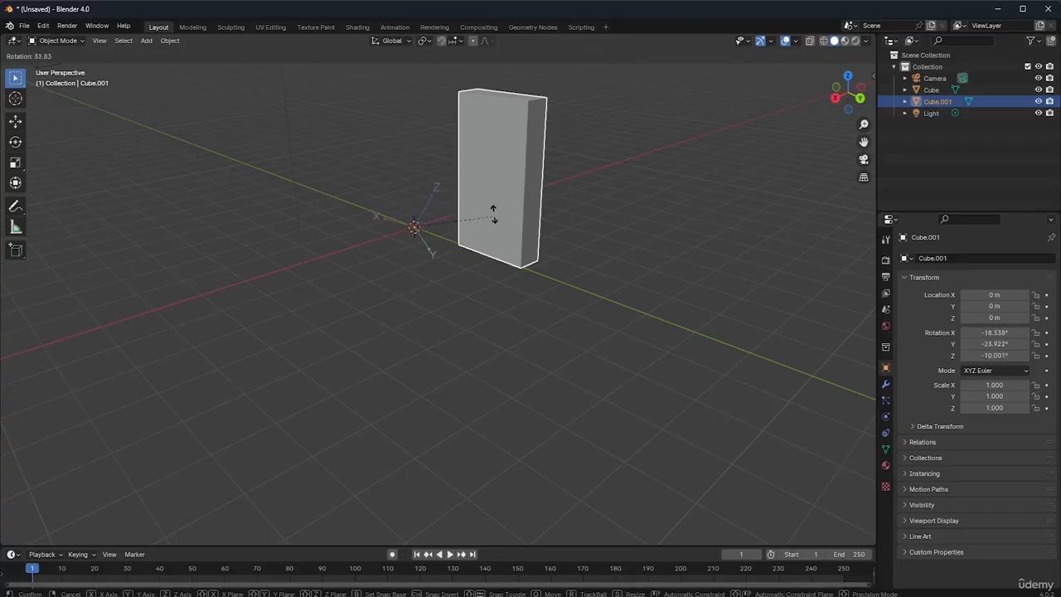
right_click(446, 171)
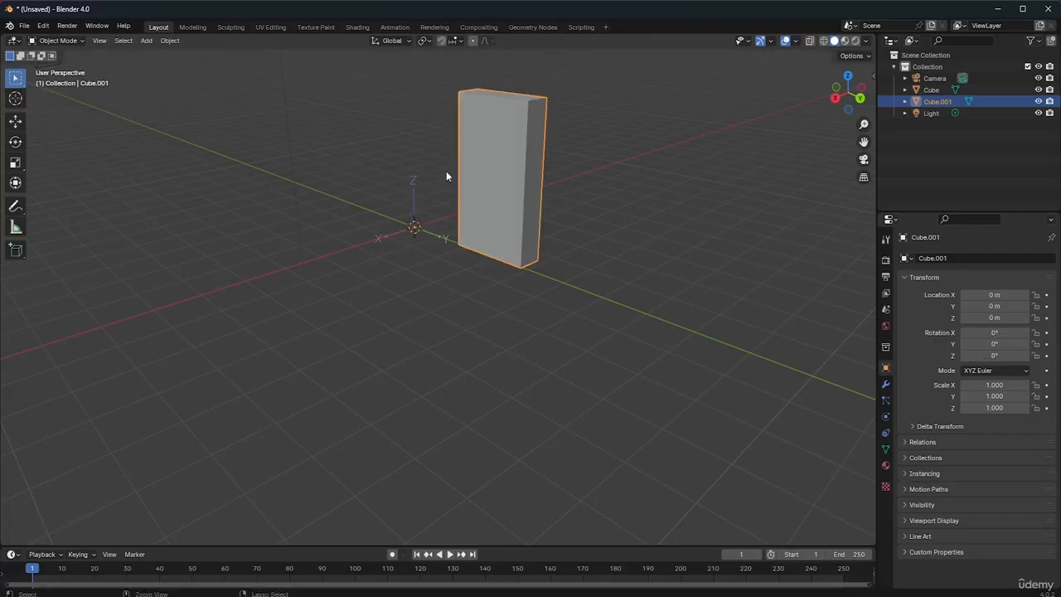
In Edit Mode, select the slab's bottom corner vertex on the far side of the narrow face and snap the 3D cursor to it
key(Tab)
key(Tab)
key(Tab)
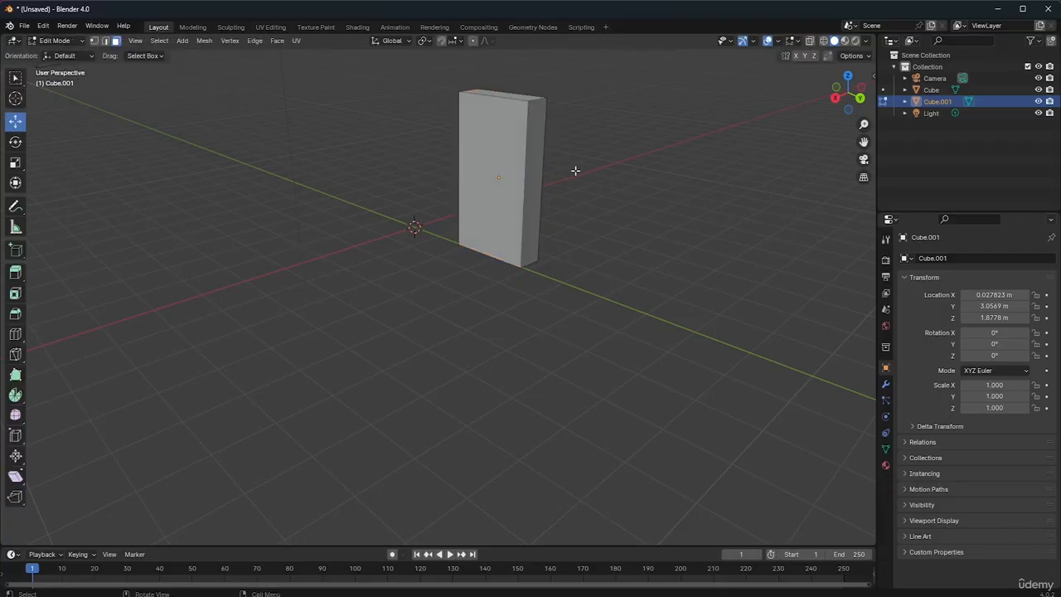
click(96, 42)
click(537, 259)
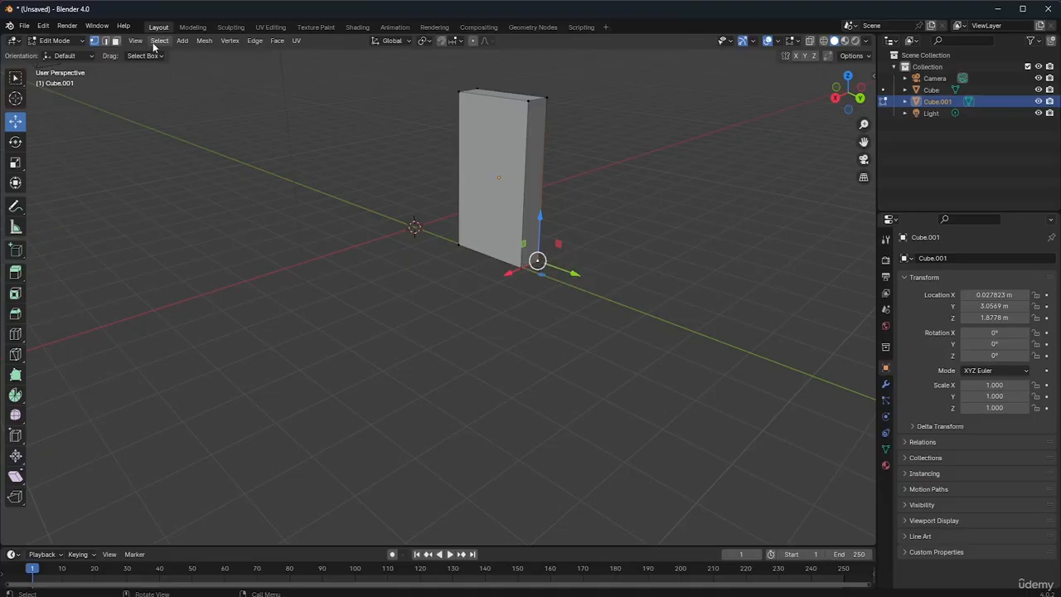
click(157, 42)
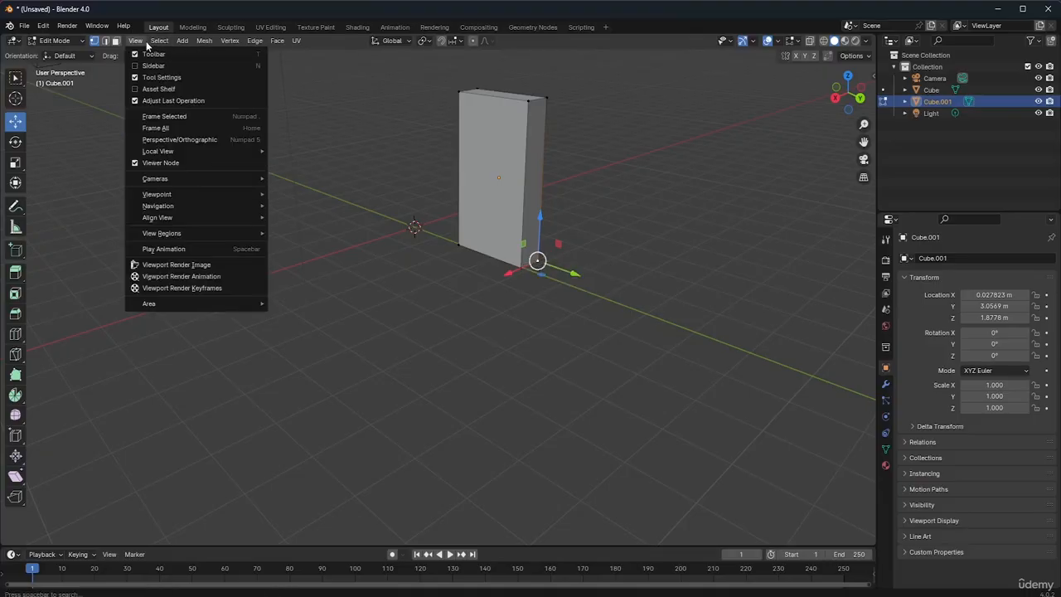
mouse_move(204, 41)
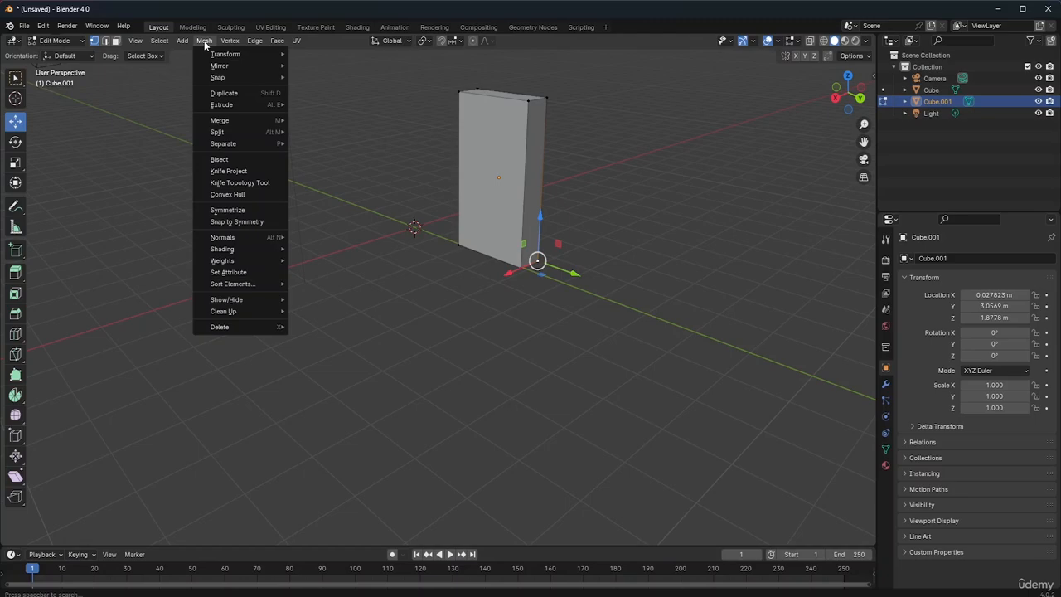
mouse_move(220, 79)
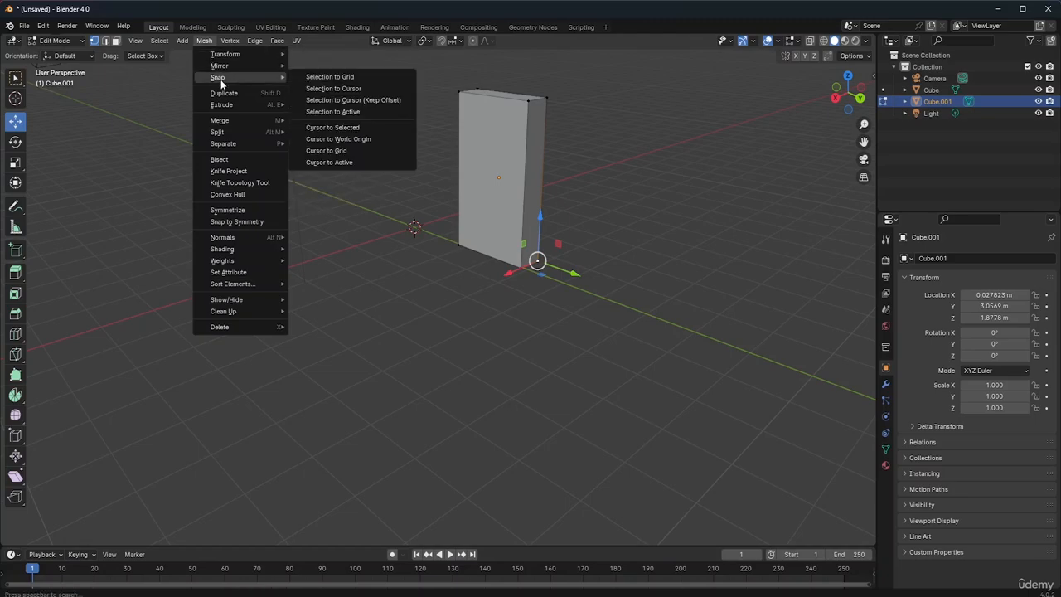
click(331, 128)
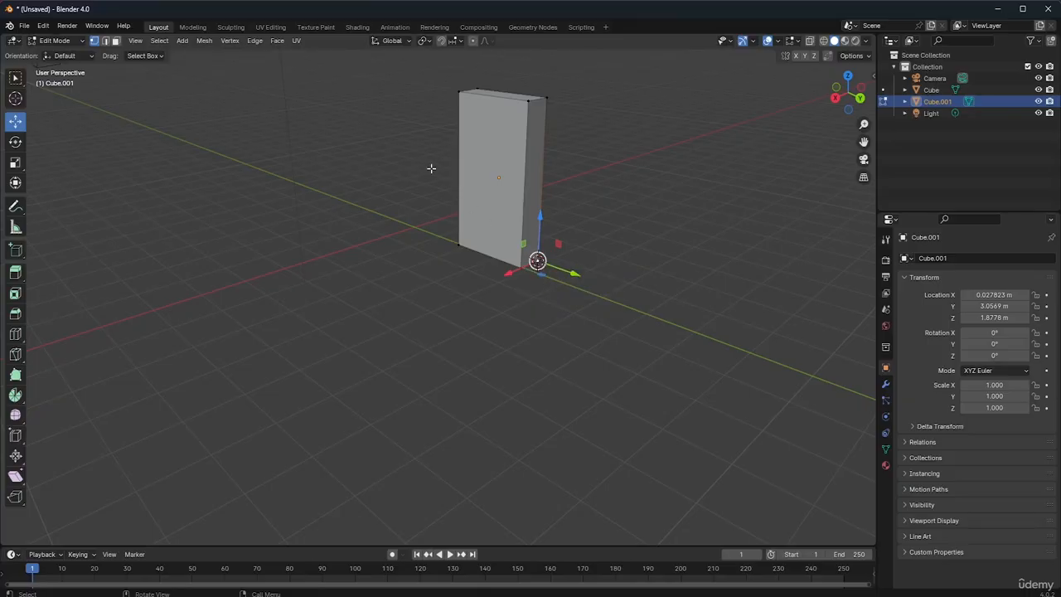
Return to Object Mode and set the slab's origin to the 3D cursor at the bottom corner
click(69, 44)
click(67, 54)
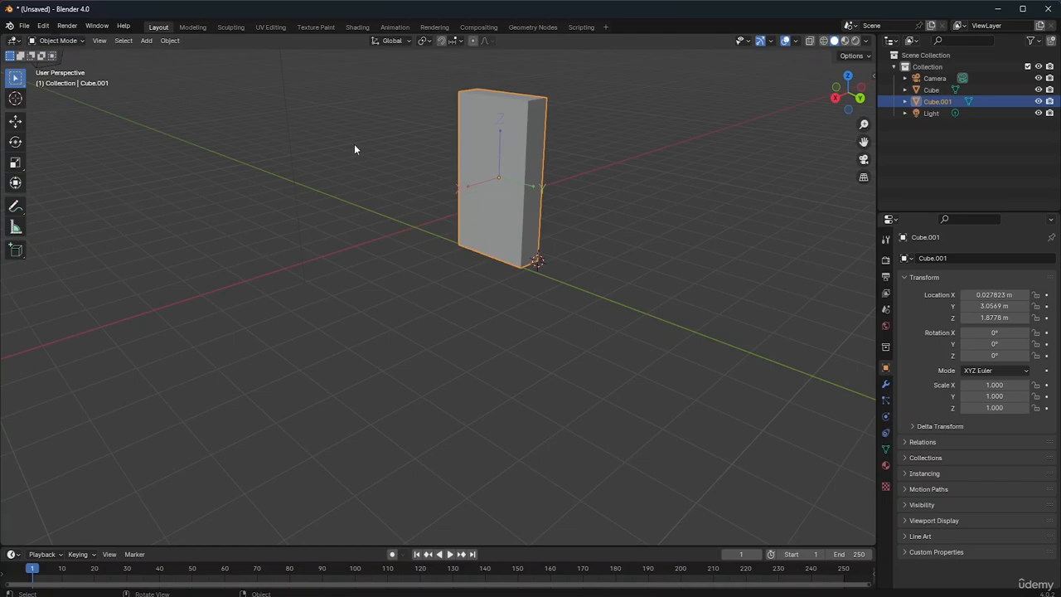
click(169, 41)
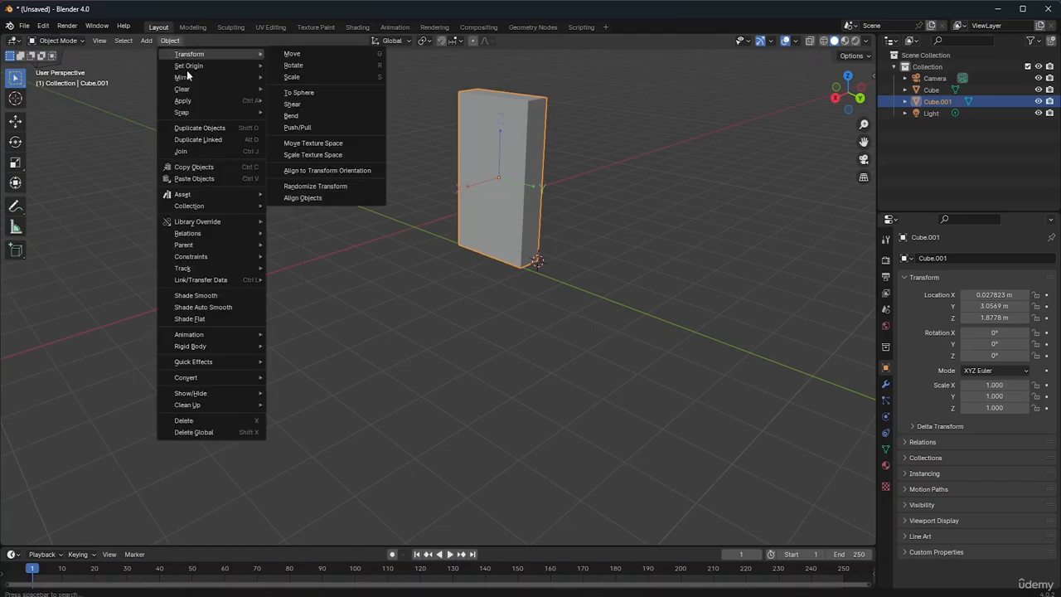
mouse_move(189, 78)
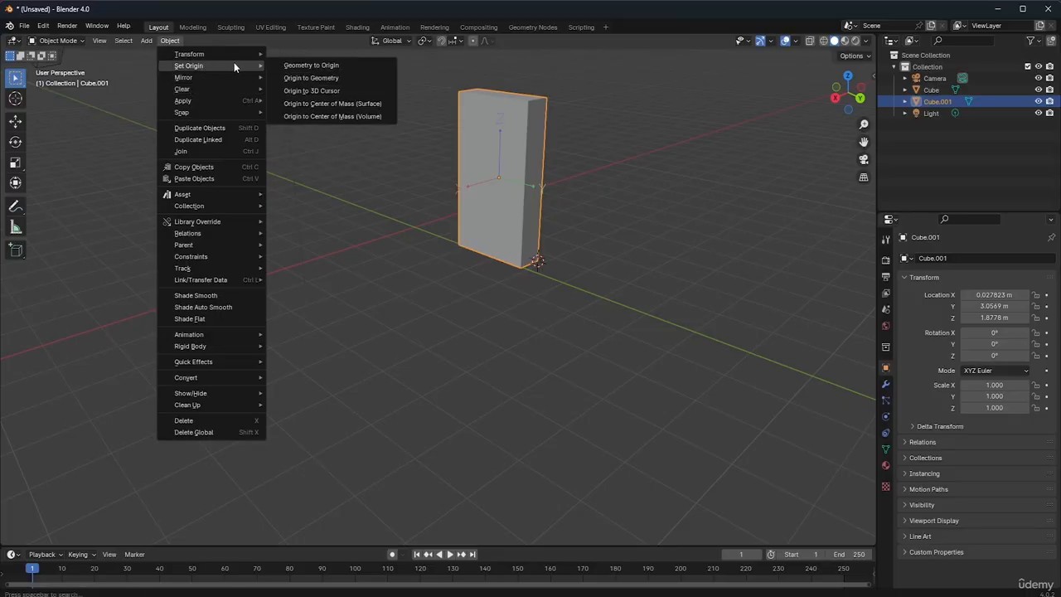
click(297, 95)
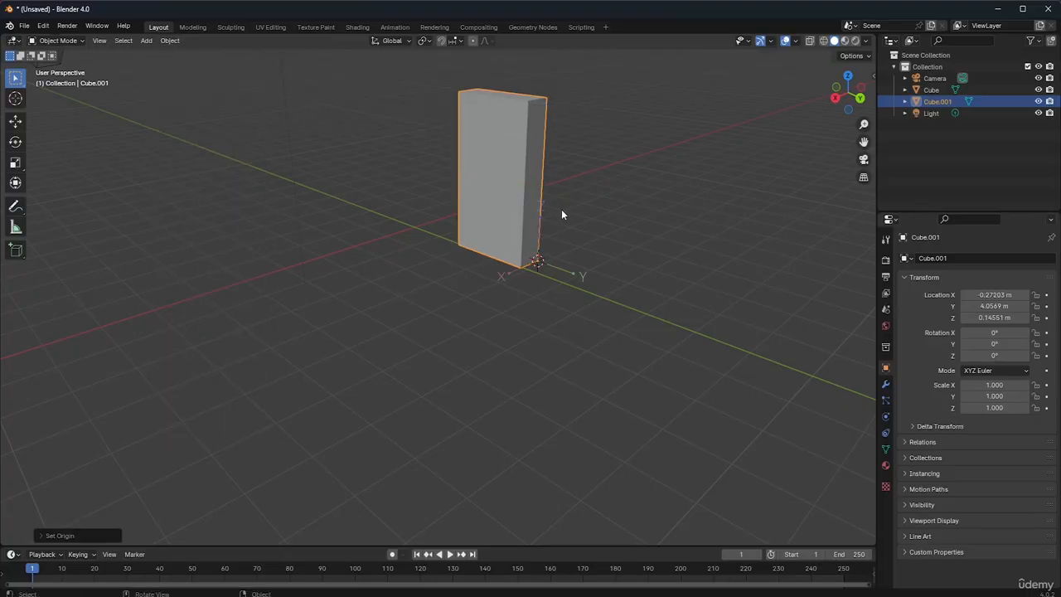
Rotate the slab's origin about 26° around the global X axis, then try another free rotation
key(r)
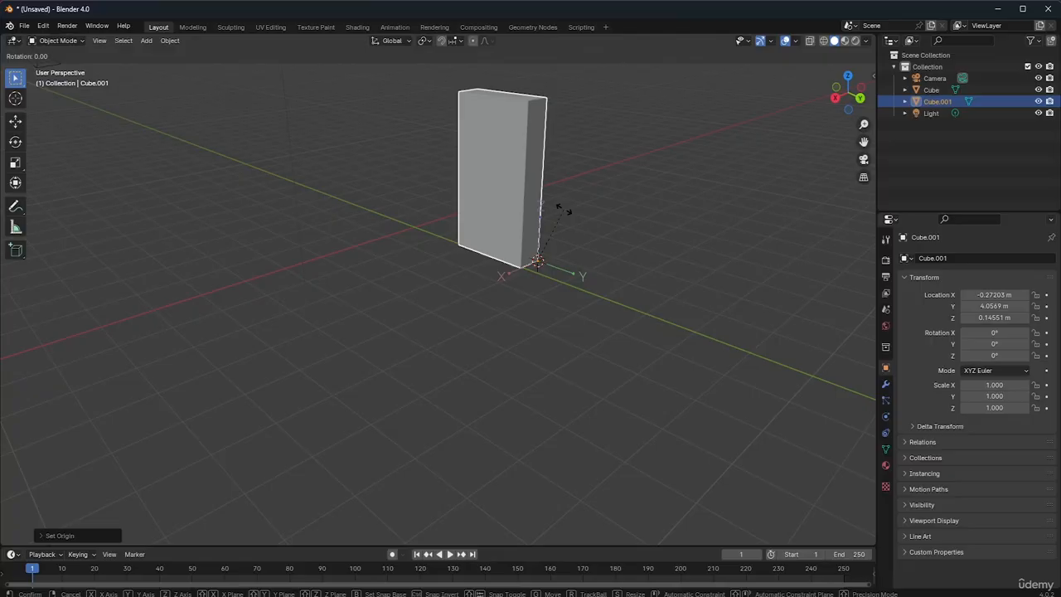
key(x)
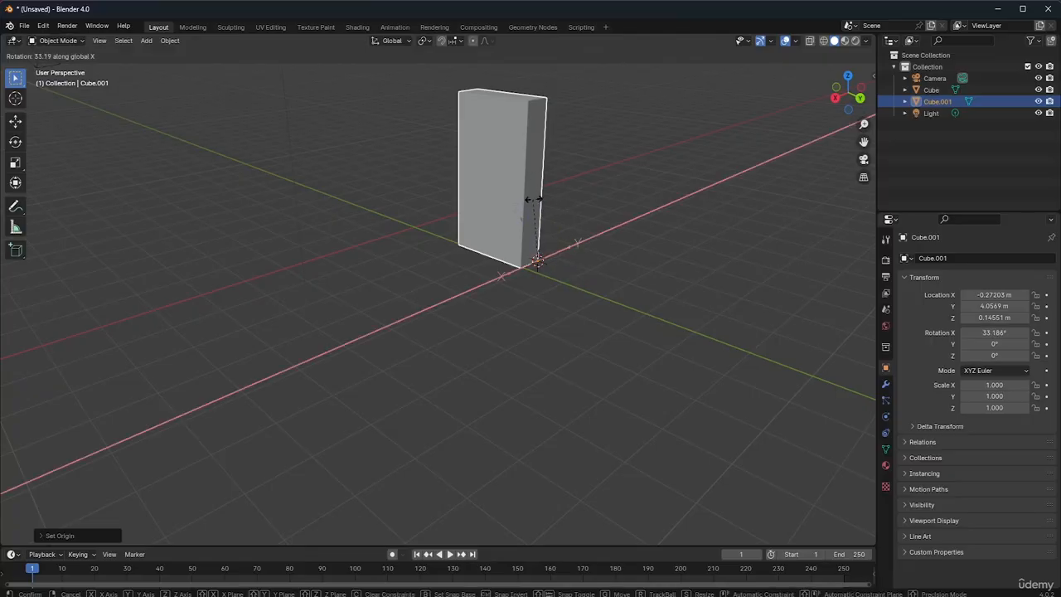
click(540, 201)
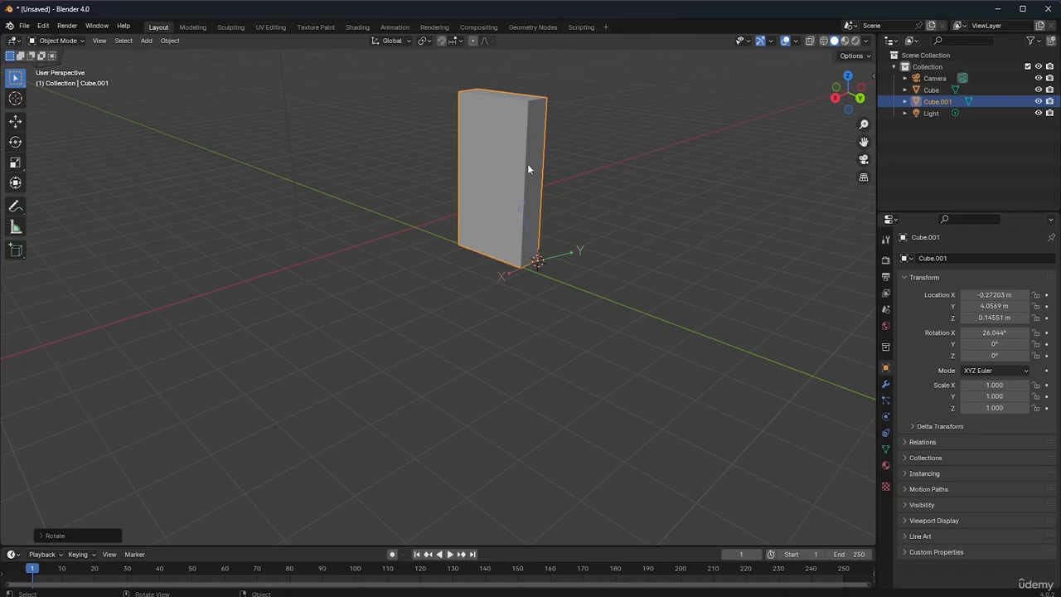
key(r)
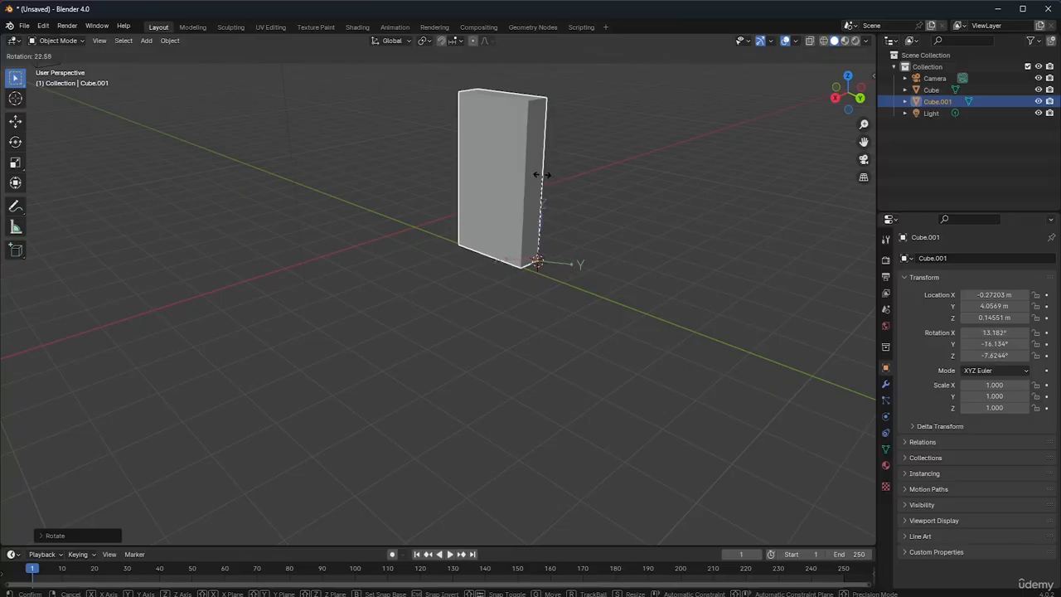
key(Escape)
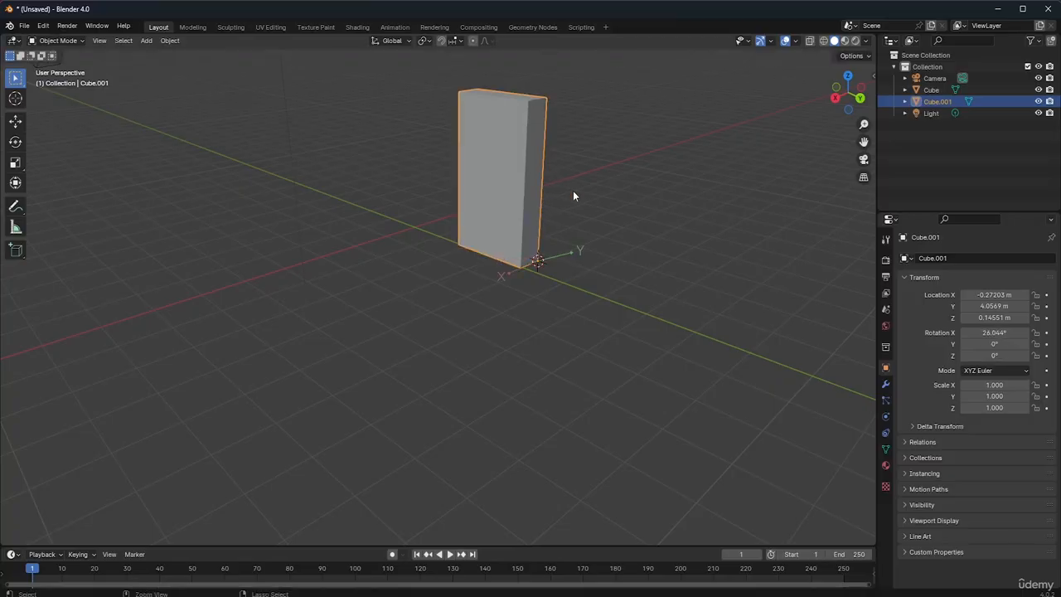
Apply the slab's rotation, then deselect and reselect the slab
key(ctrl+a)
key(r)
click(569, 208)
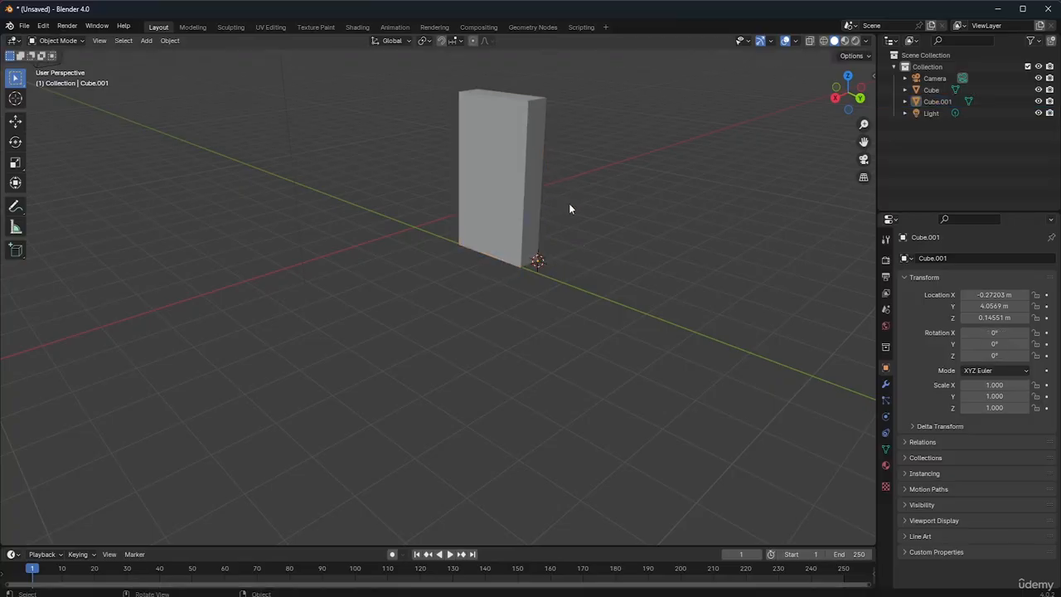
click(537, 260)
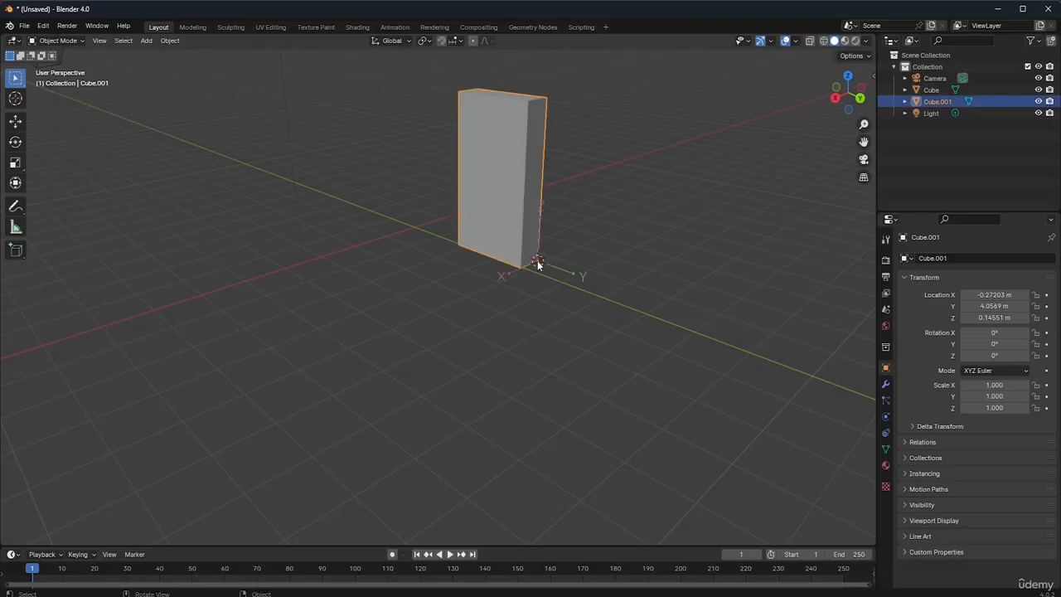
Rotate the slab's origin about -29.2° around the global Z axis
key(r)
key(z)
click(630, 261)
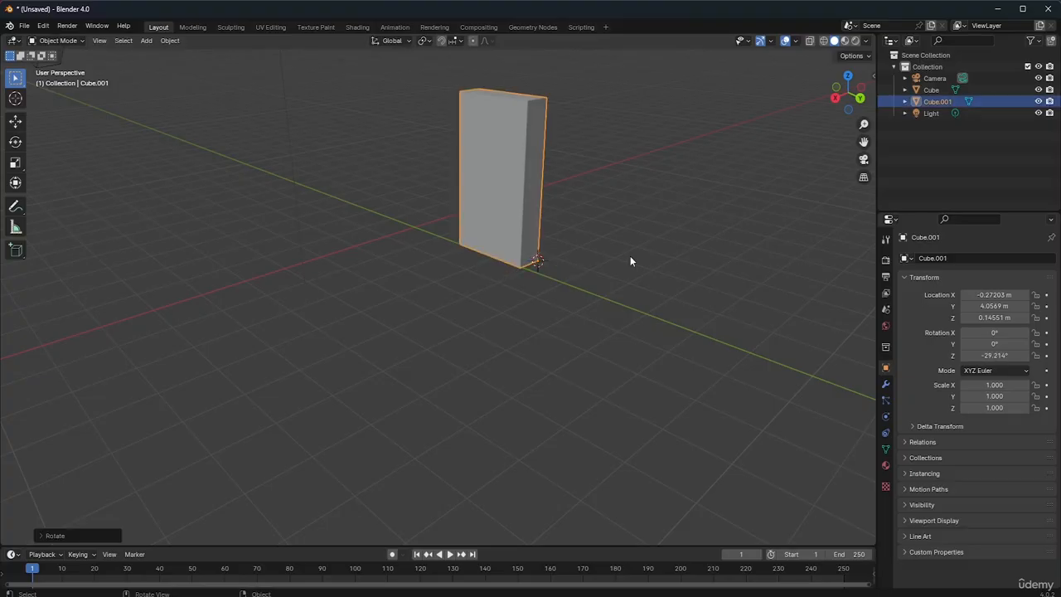
Try a small rotation of the slab around the global Z axis and undo it
click(853, 56)
key(r)
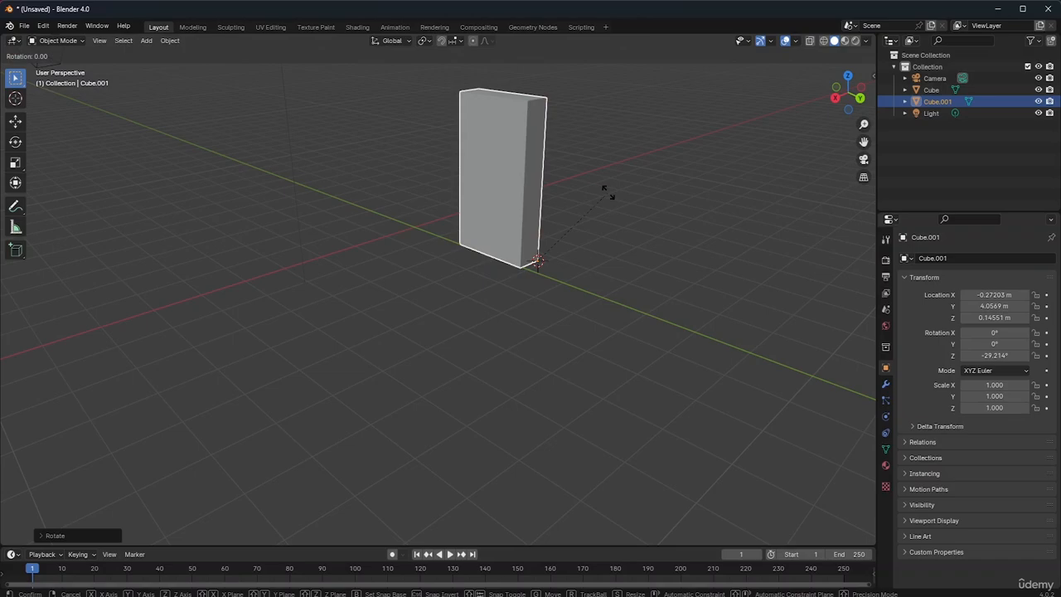
key(z)
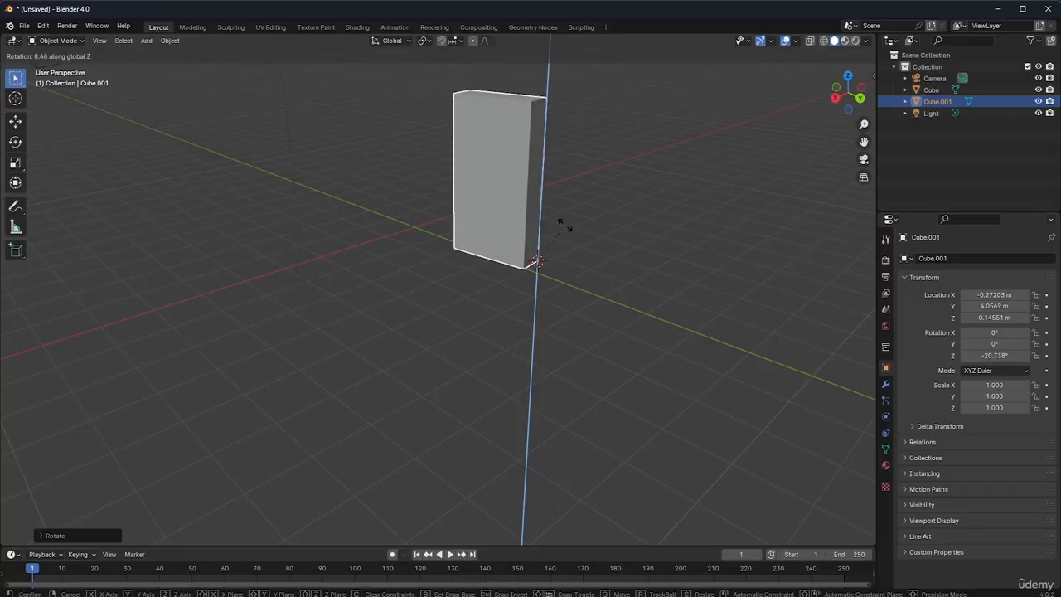
click(623, 261)
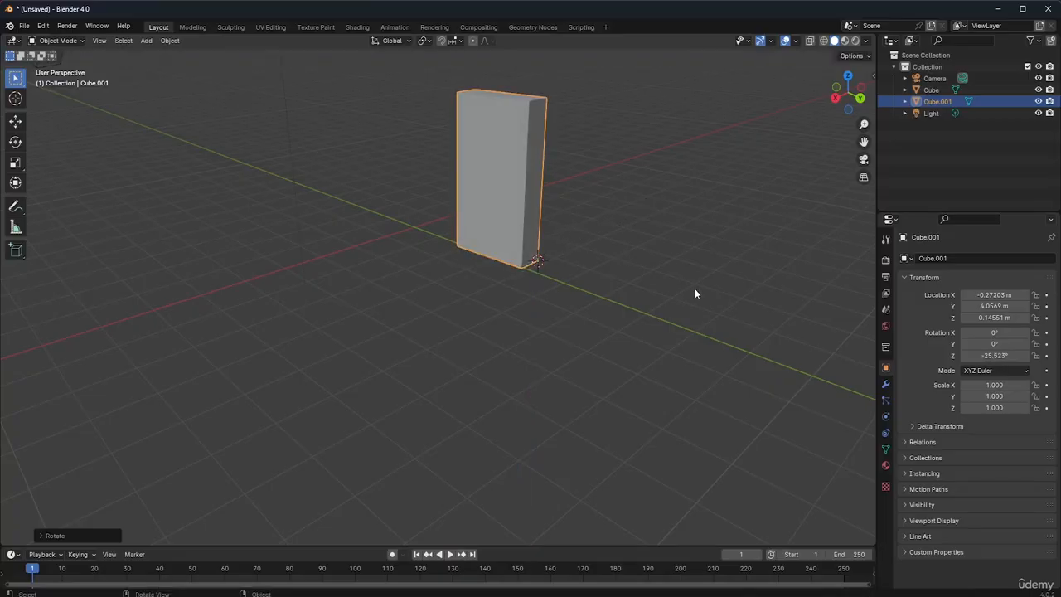
key(ctrl+z)
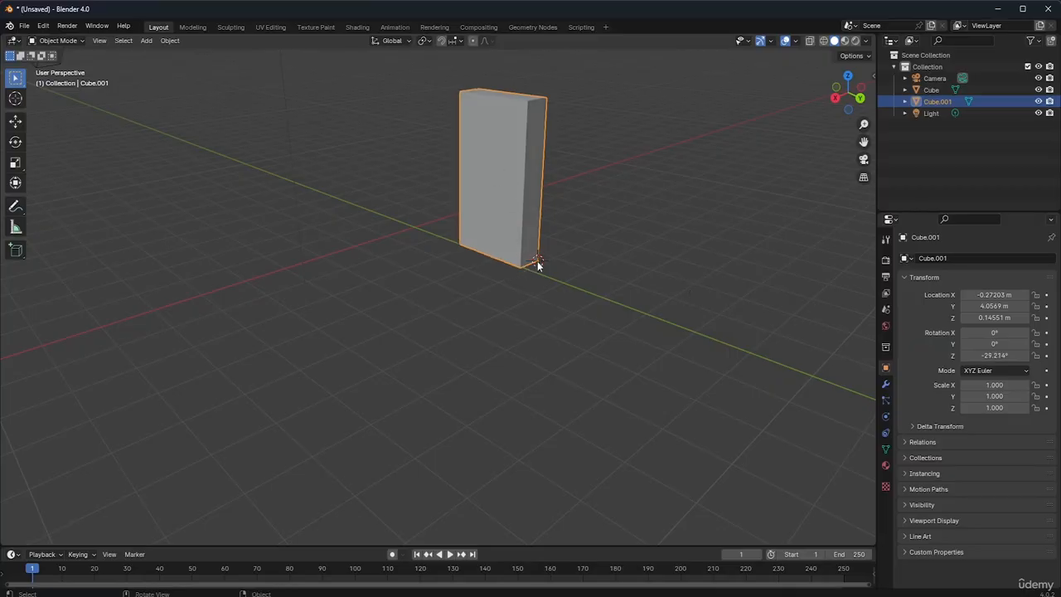
In Edit Mode, select the slab's front bottom corner vertex and snap the 3D cursor to the selection
click(61, 43)
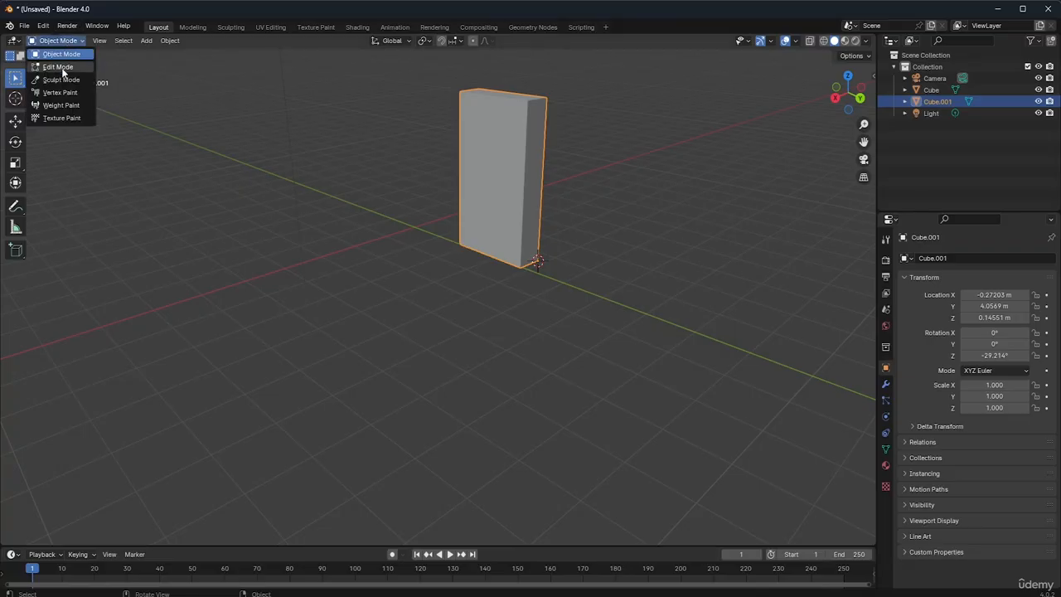
click(61, 64)
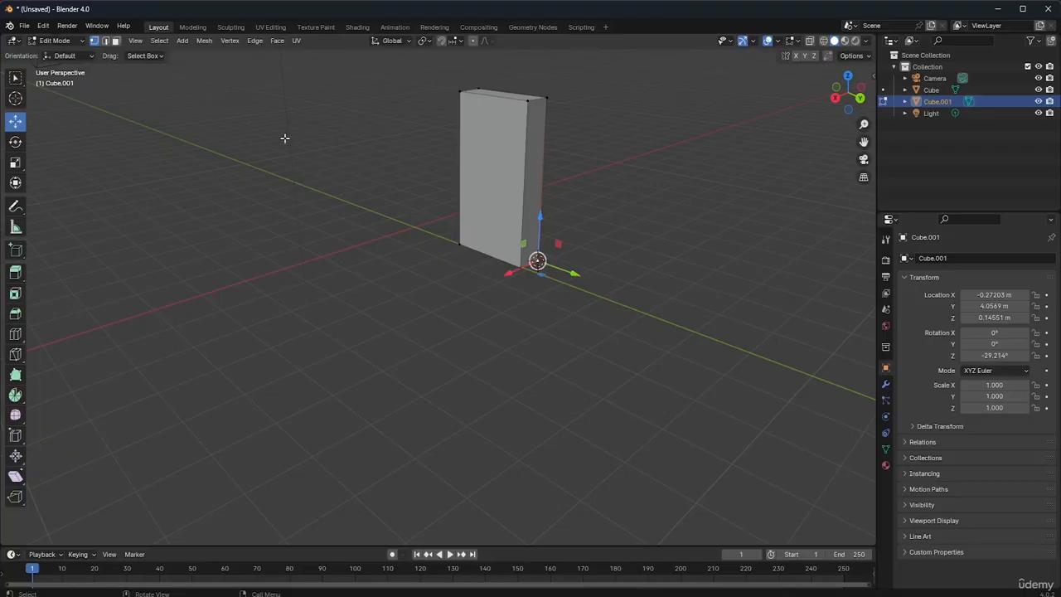
click(519, 266)
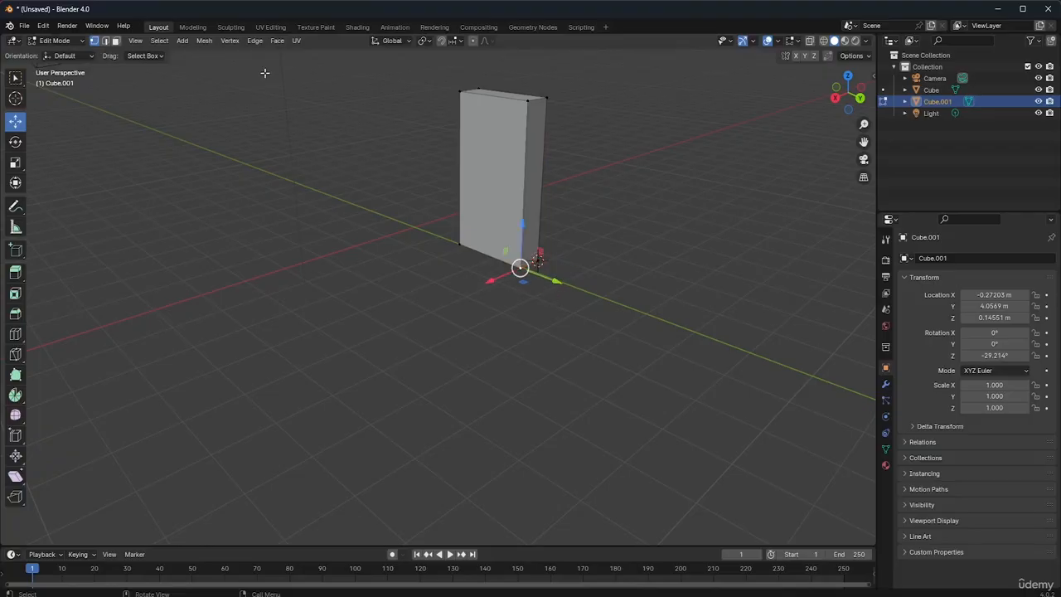
click(204, 42)
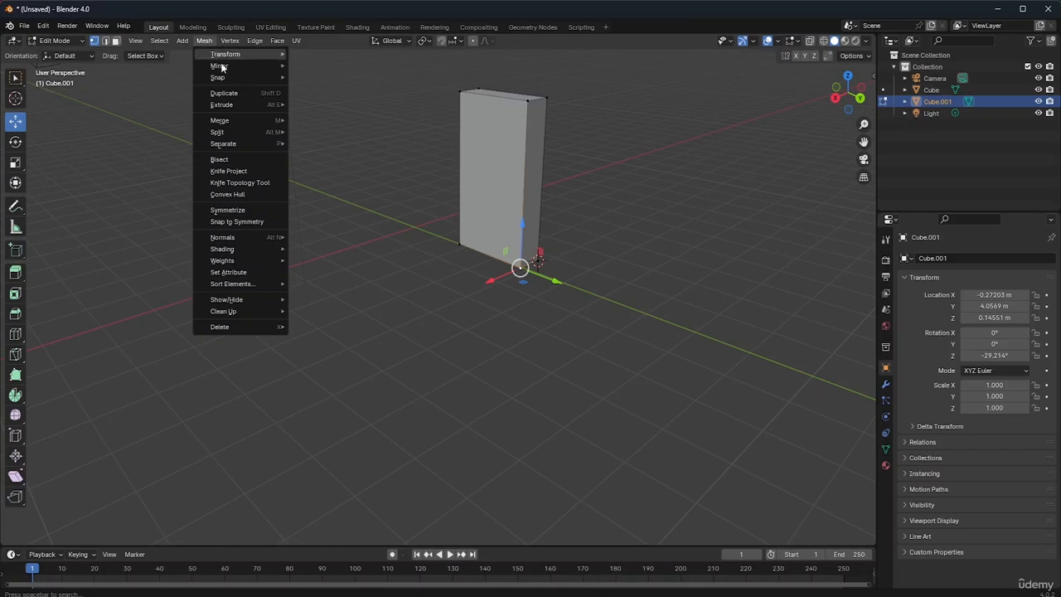
mouse_move(226, 78)
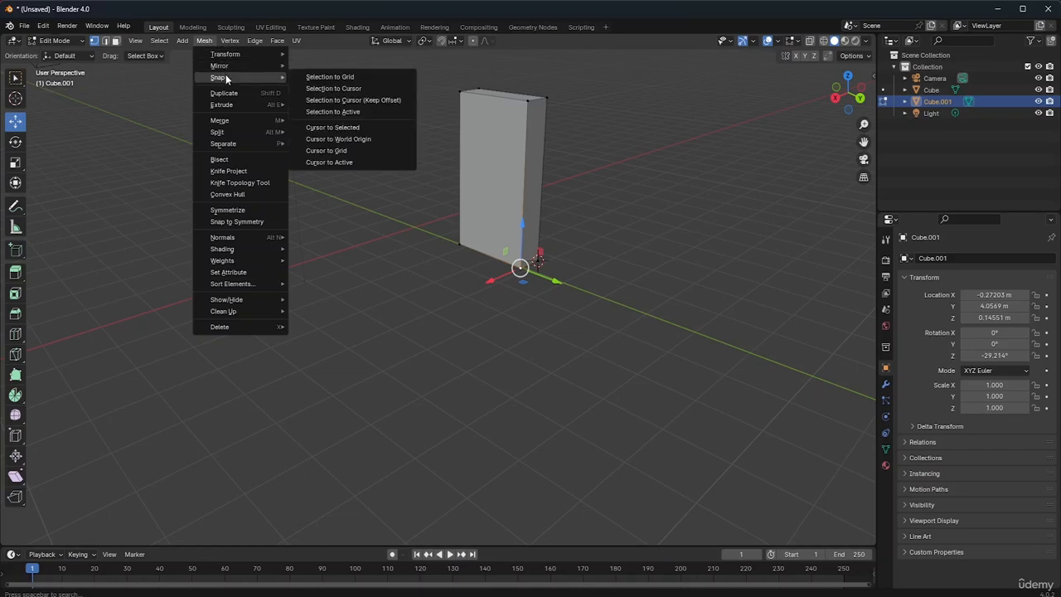
click(339, 130)
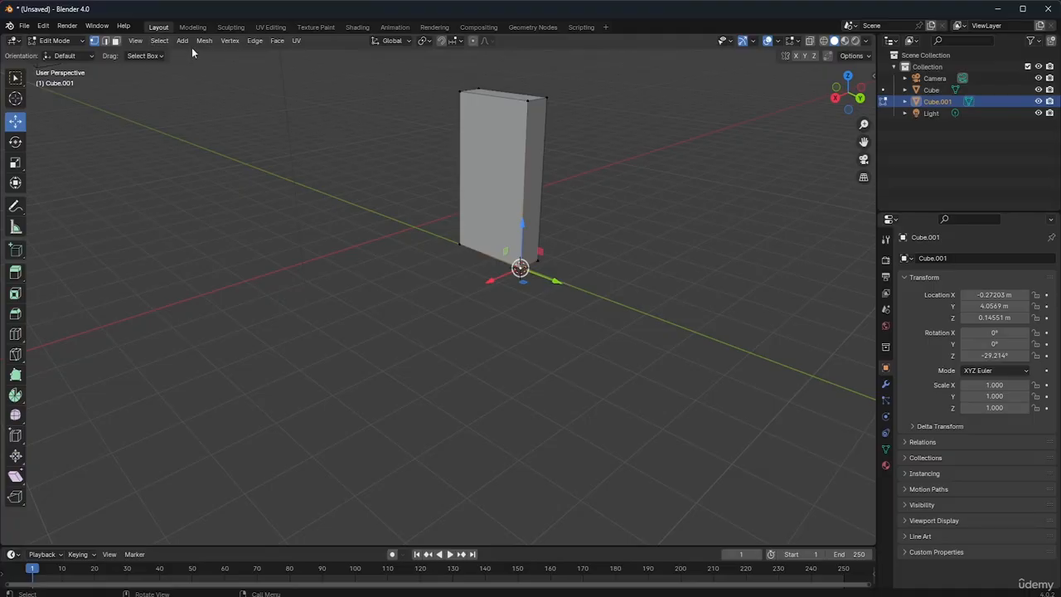
Return to Object Mode and set the slab's origin to the 3D cursor at the front bottom corner
click(66, 40)
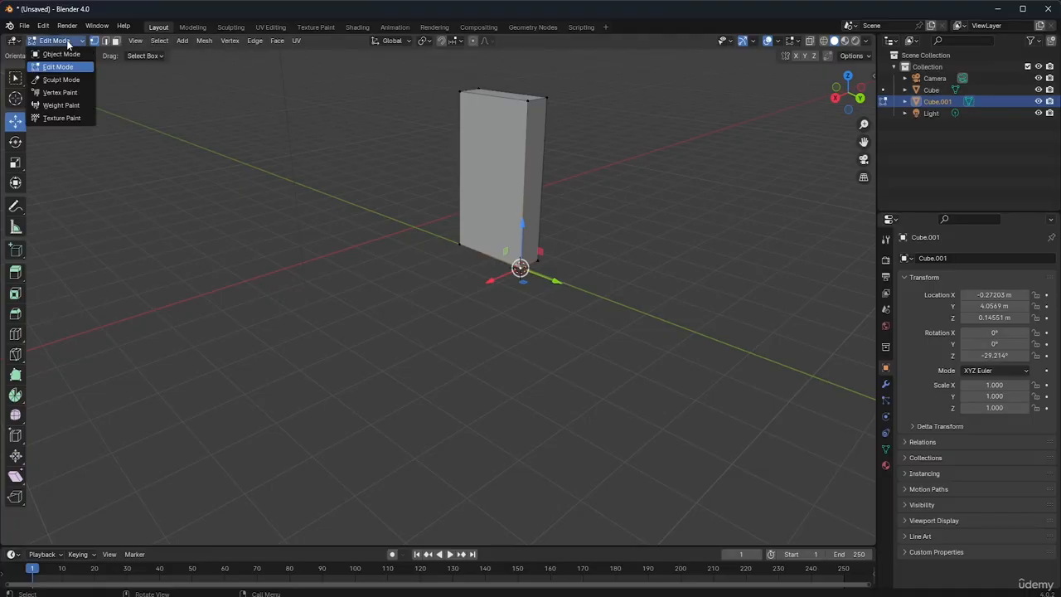
click(66, 55)
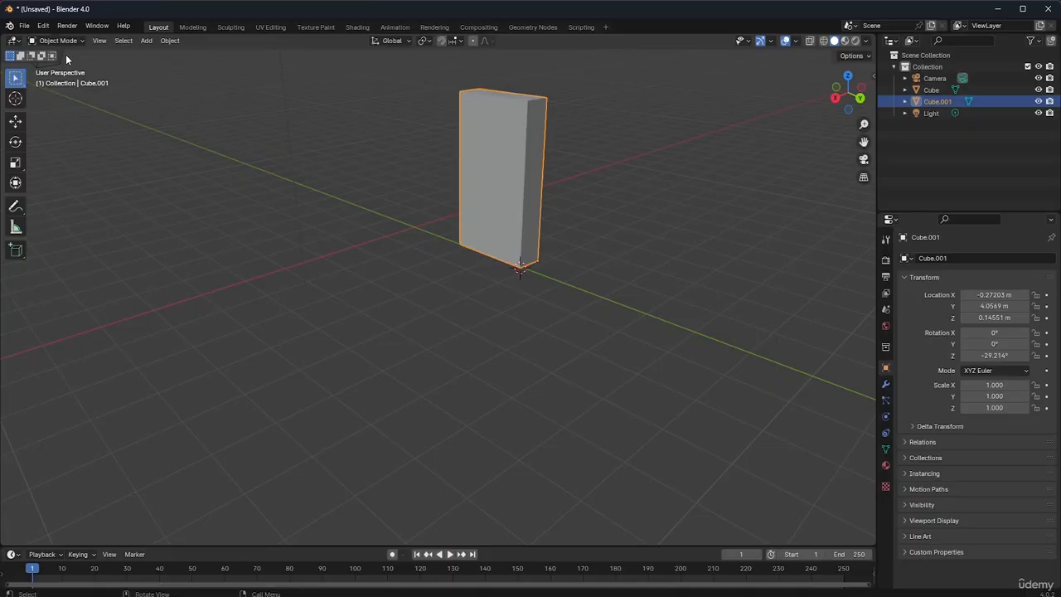
click(163, 43)
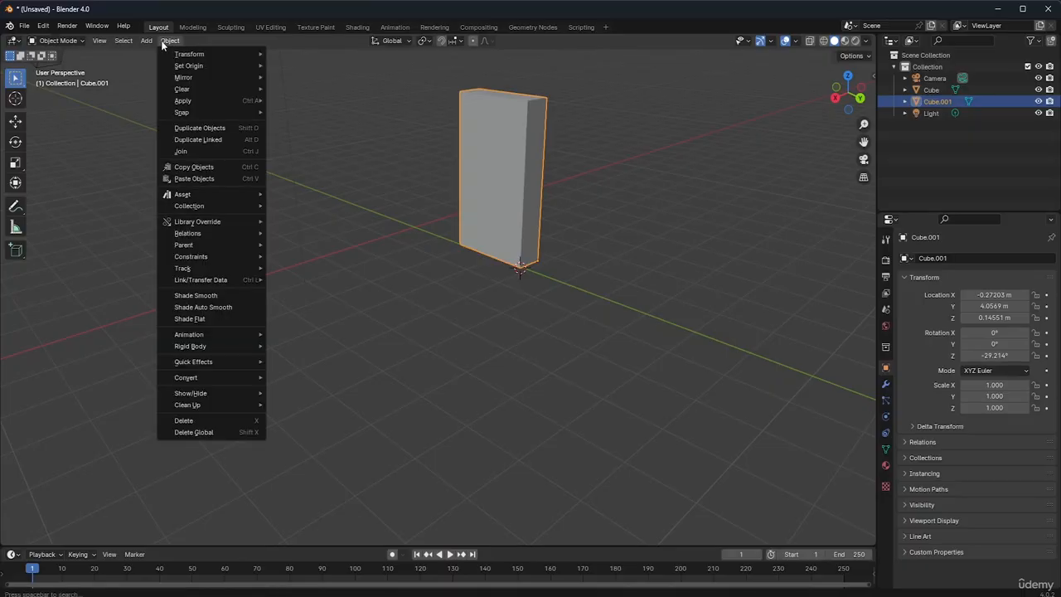
mouse_move(195, 115)
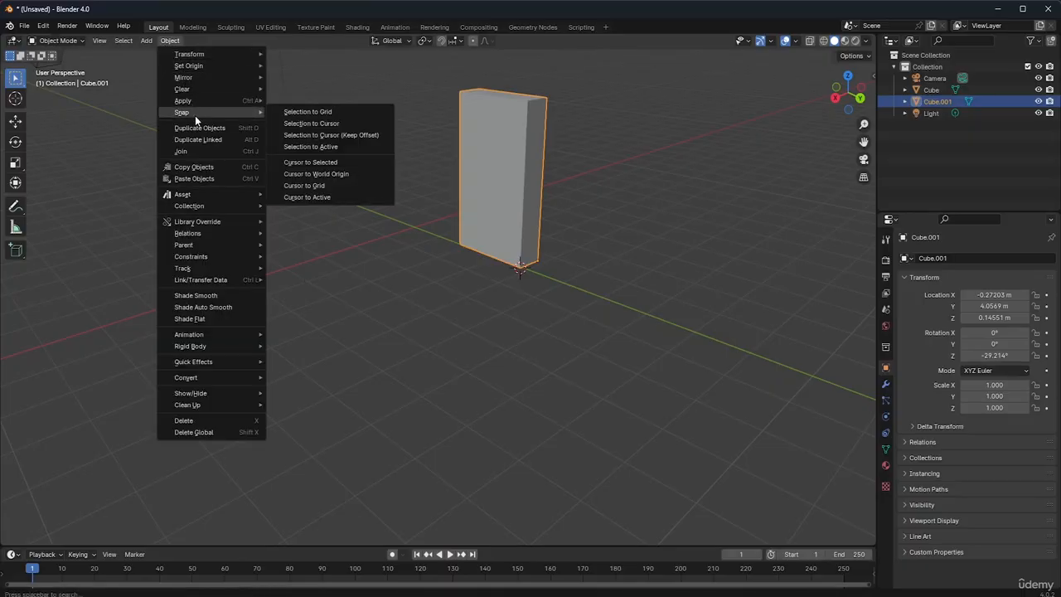
mouse_move(214, 64)
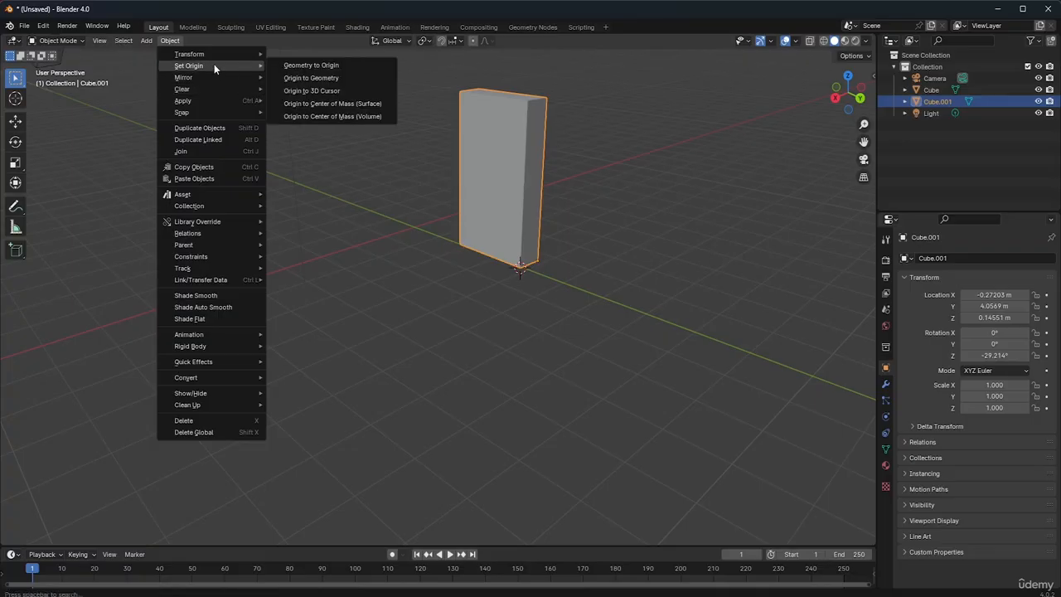
click(305, 90)
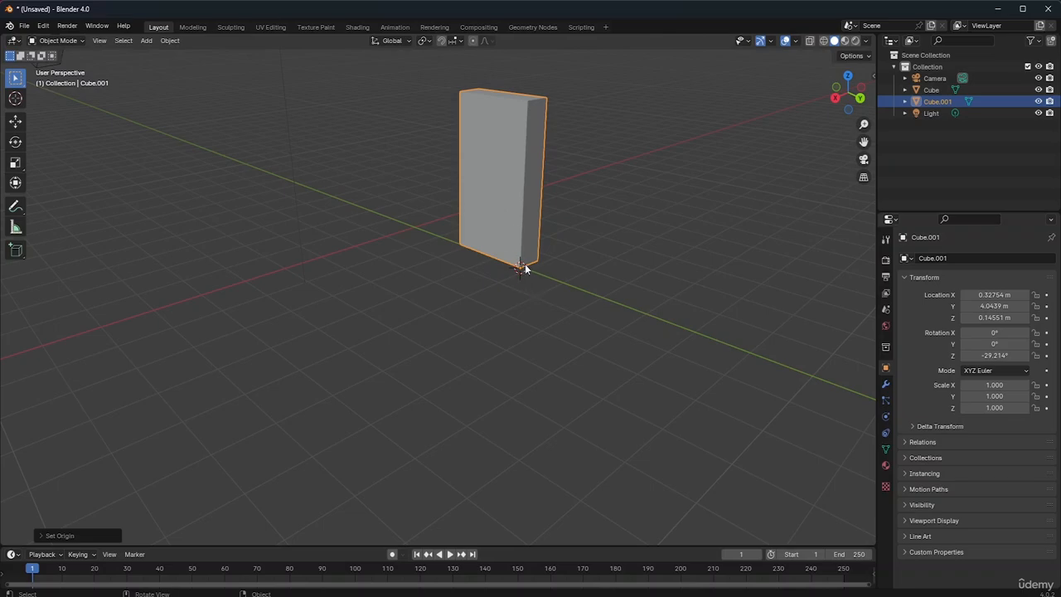
Rotate the slab around the global Z axis to a Z rotation of about -31.7°
key(r)
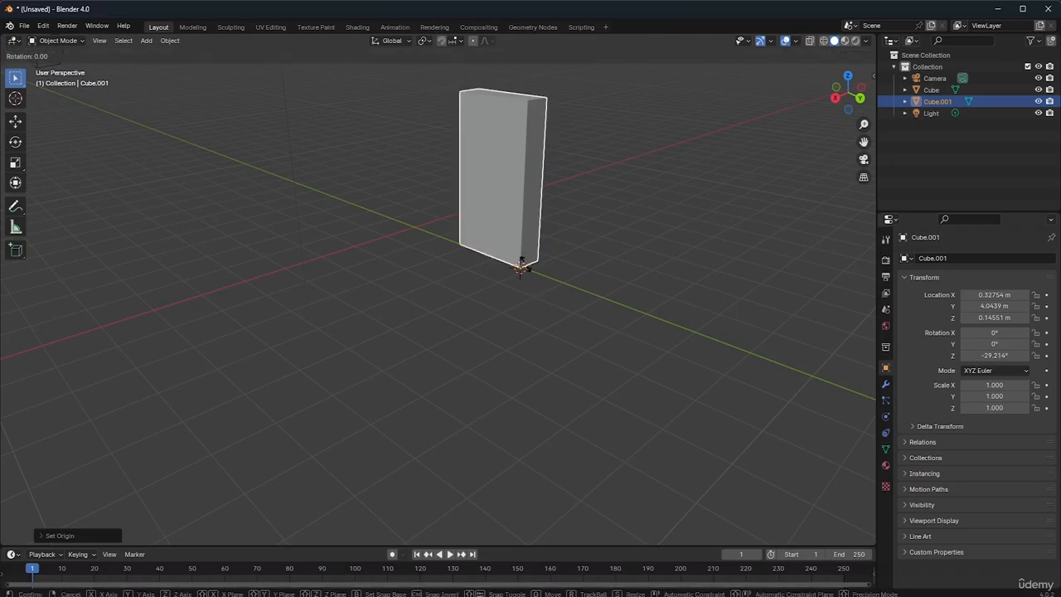
key(z)
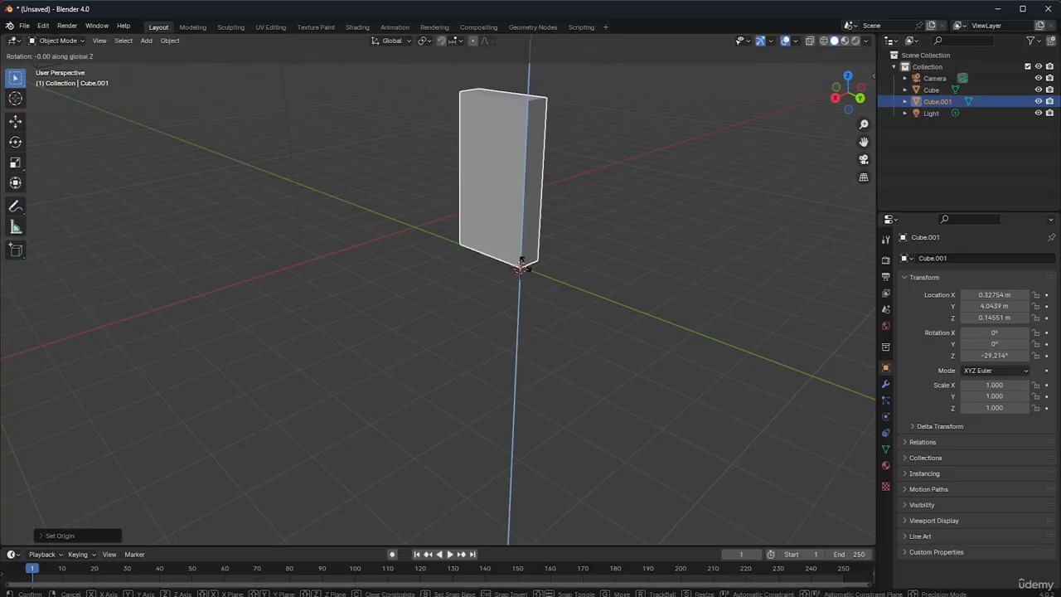
click(579, 233)
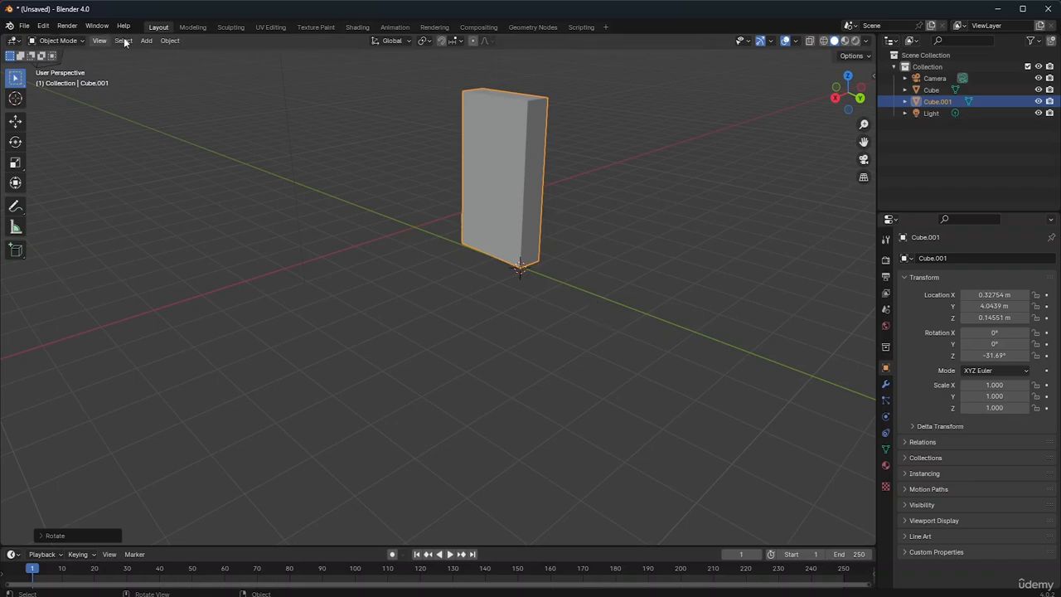
Add a mesh cylinder and move it beside the slab to about X -1.76, Y 5.36, Z 1.09 m
click(150, 42)
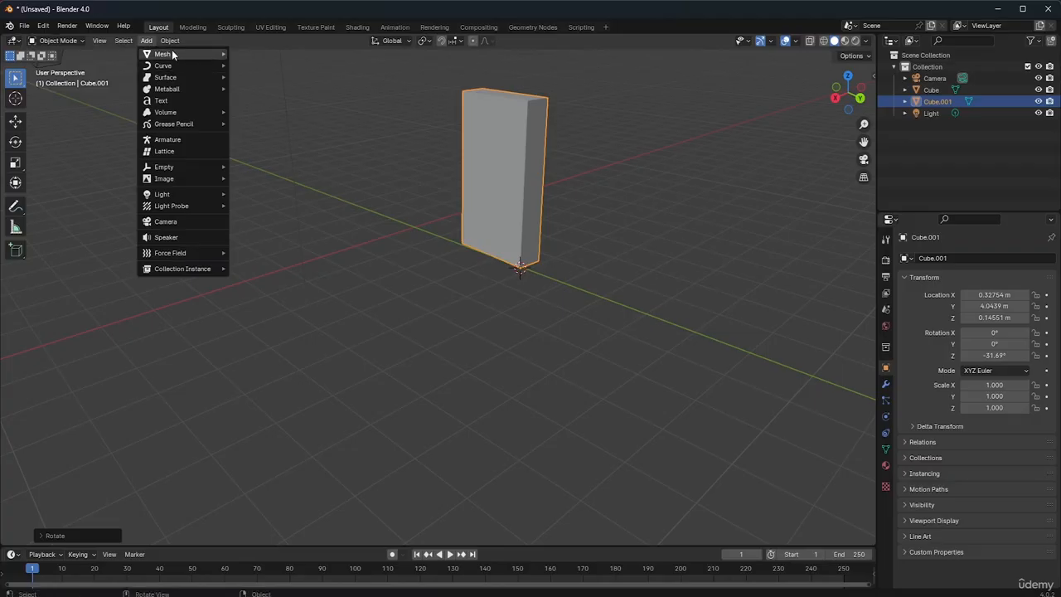
mouse_move(172, 52)
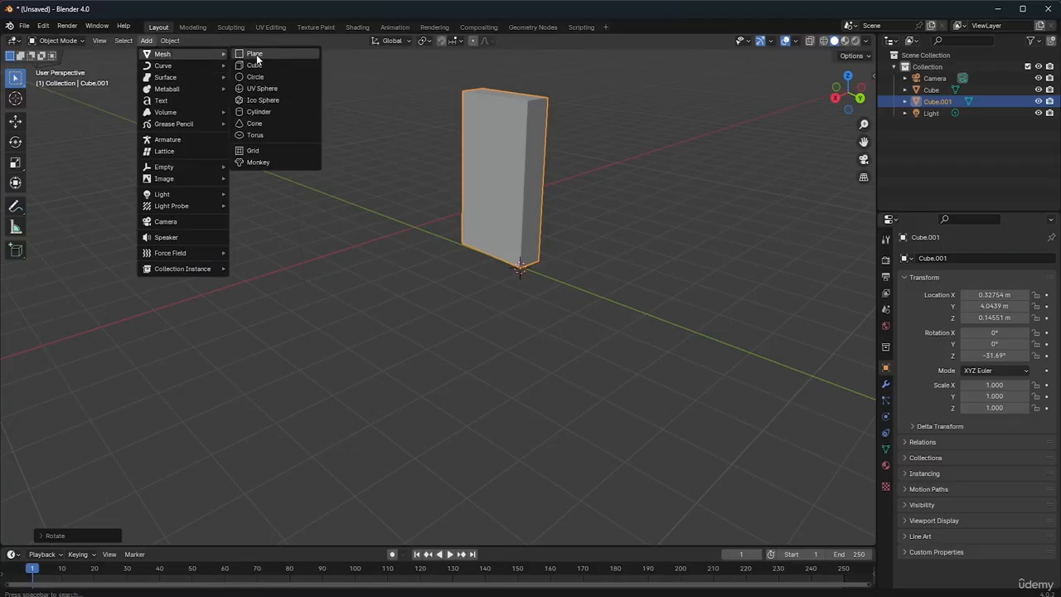
click(276, 112)
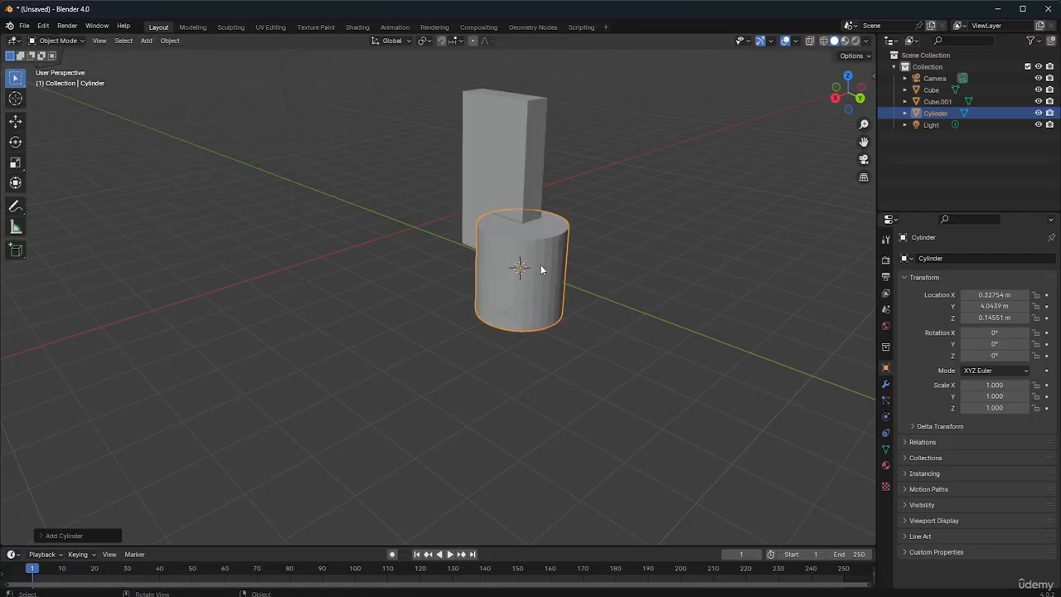
key(g)
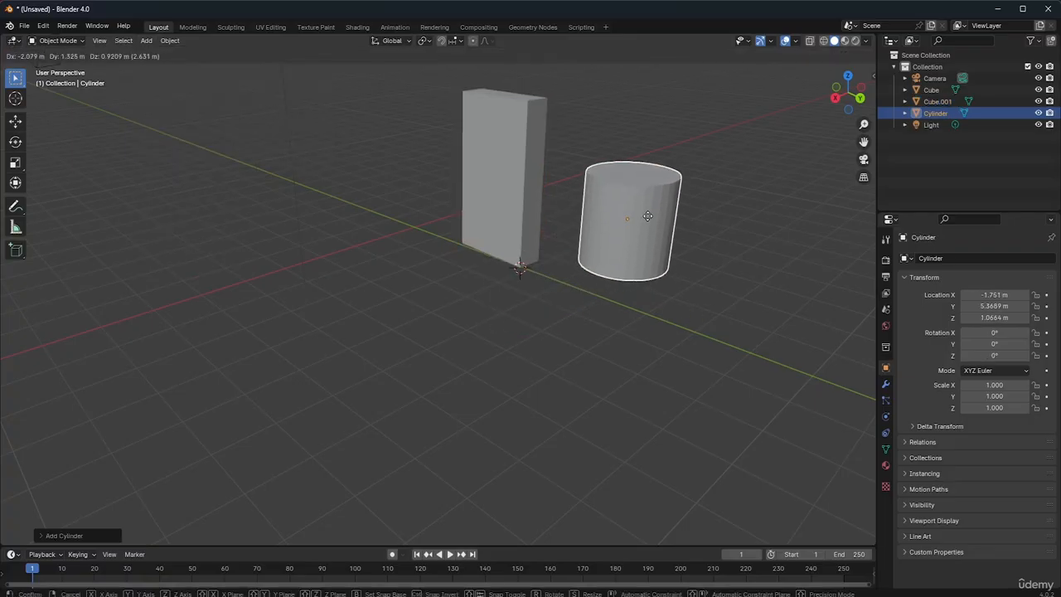
click(649, 218)
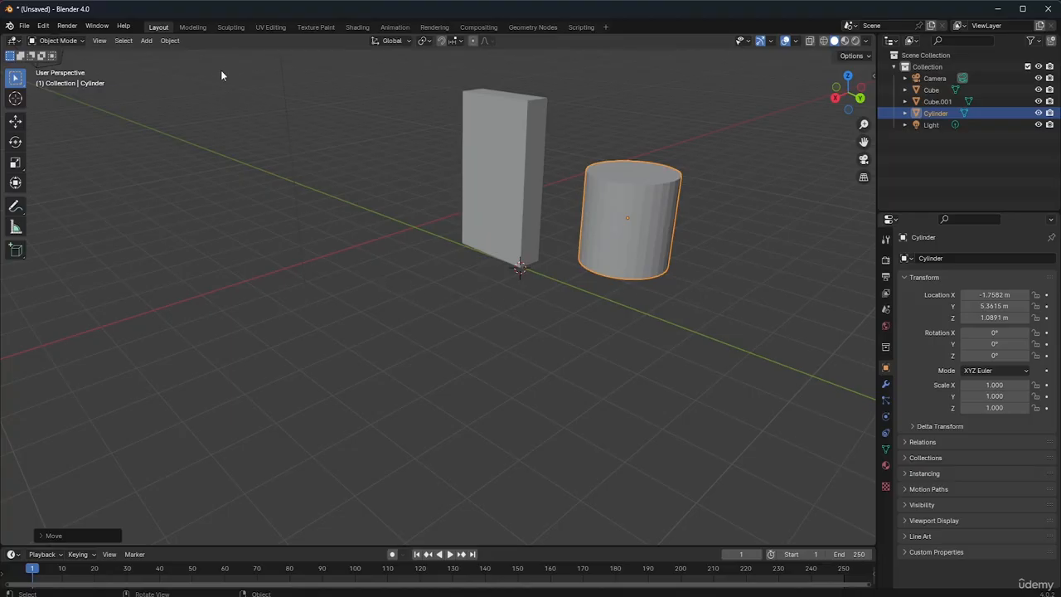
Add a UV sphere, move it to about X 3.27, Y 1.11, Z 0.56 m on the slab's other side, and deselect it
click(145, 41)
key(shift+a)
mouse_move(285, 199)
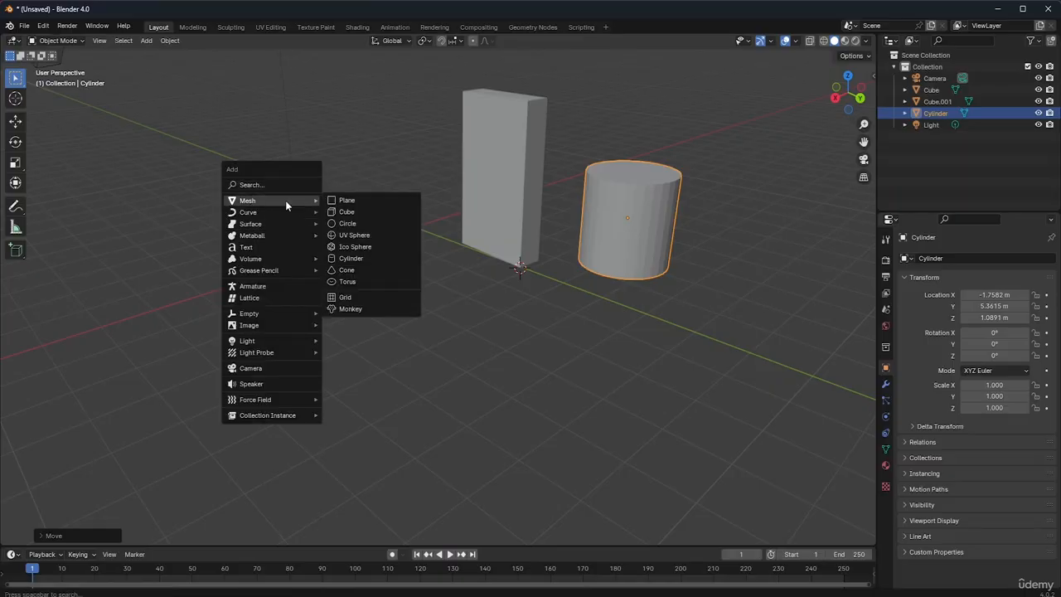
click(366, 237)
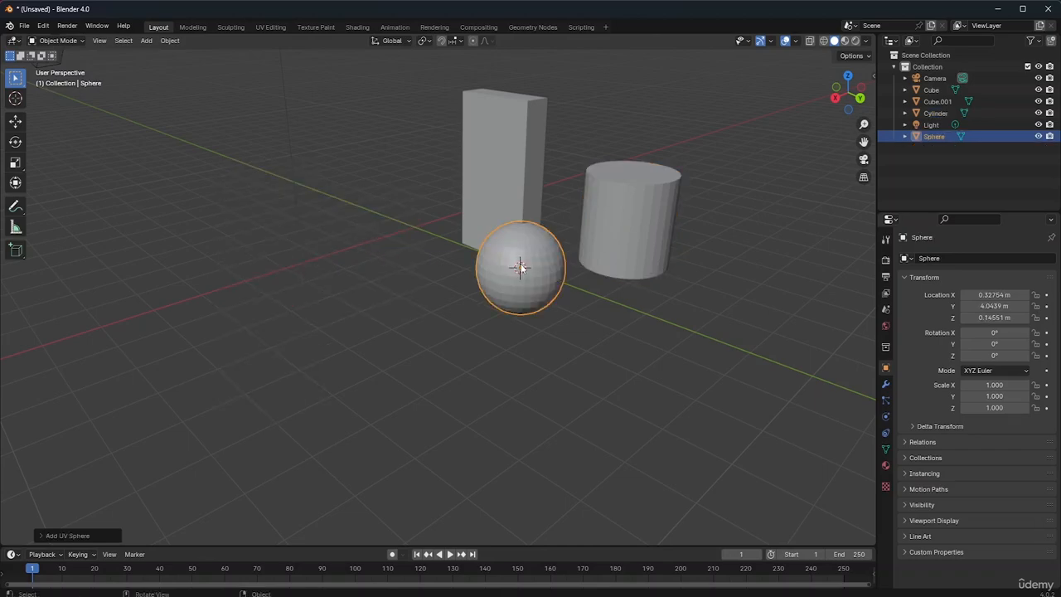
key(g)
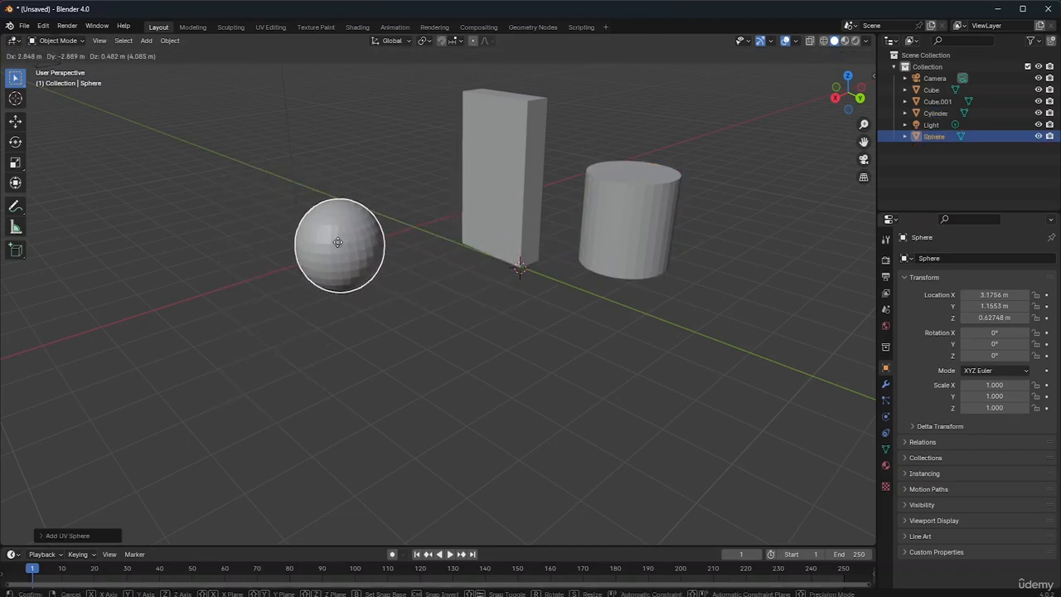
click(336, 246)
click(454, 310)
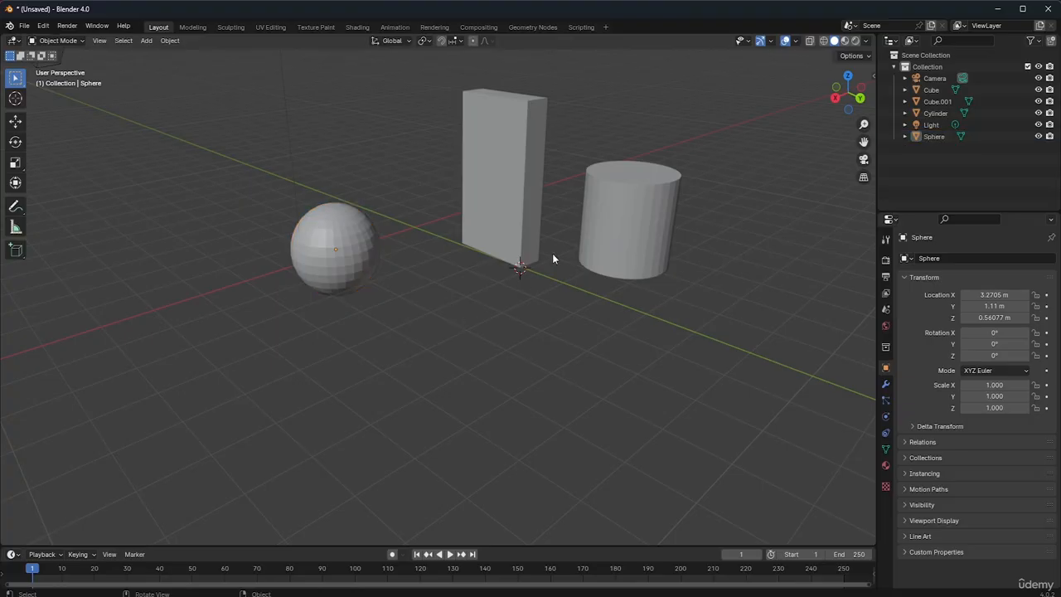
Select the slab, sphere, cylinder, light and cube in turn to compare the scene objects with their outliner entries
click(485, 193)
click(349, 246)
click(500, 209)
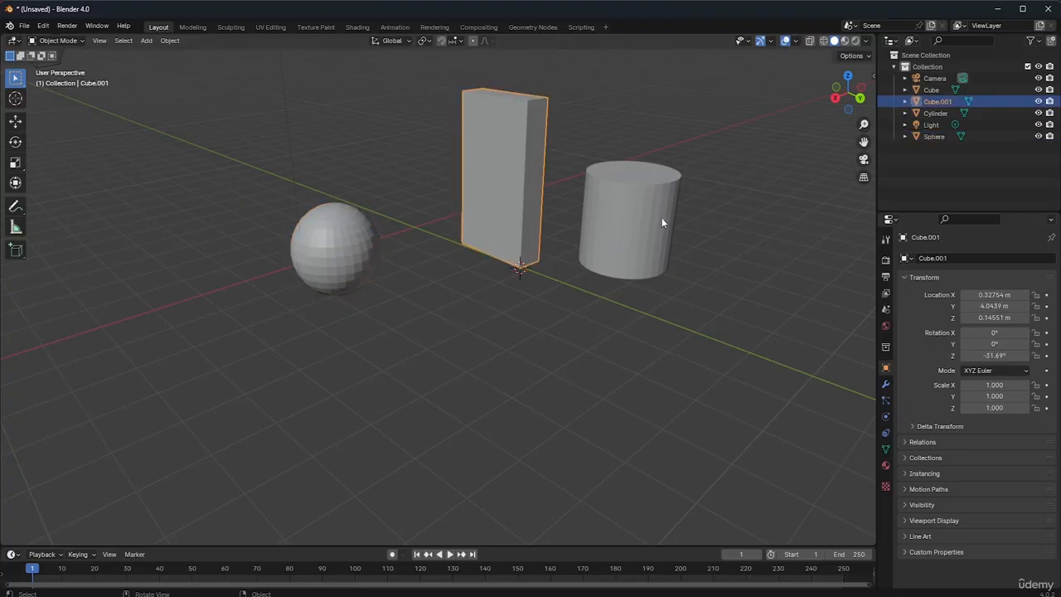
click(662, 219)
click(488, 197)
click(330, 247)
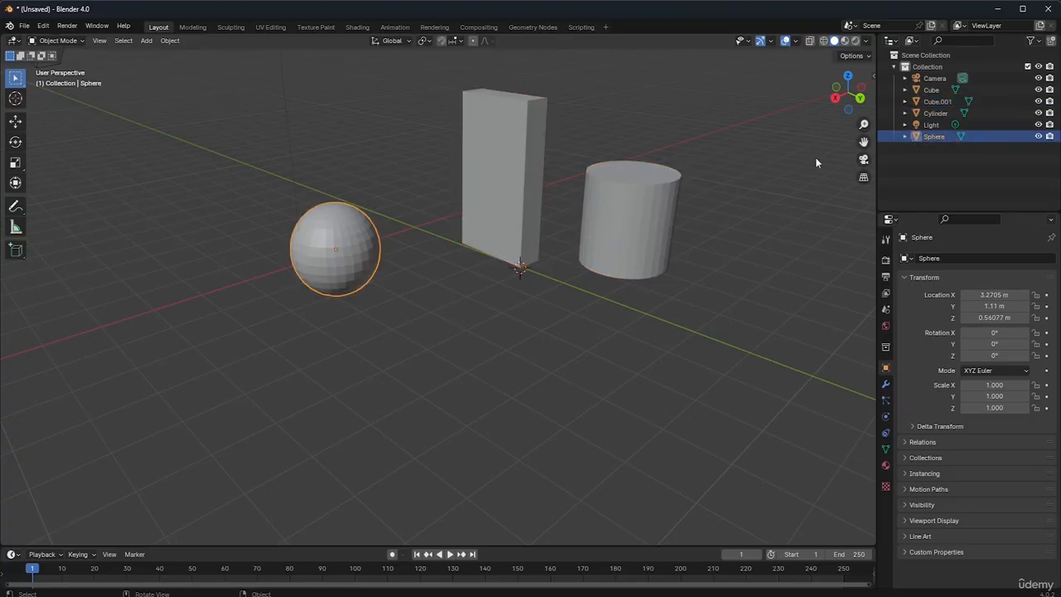
double_click(932, 124)
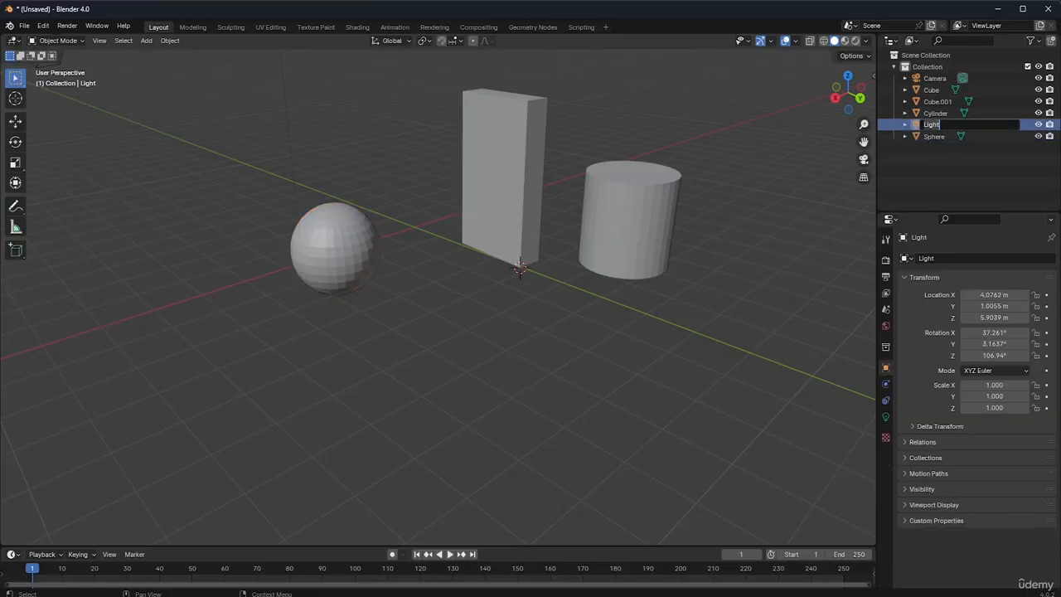
click(933, 115)
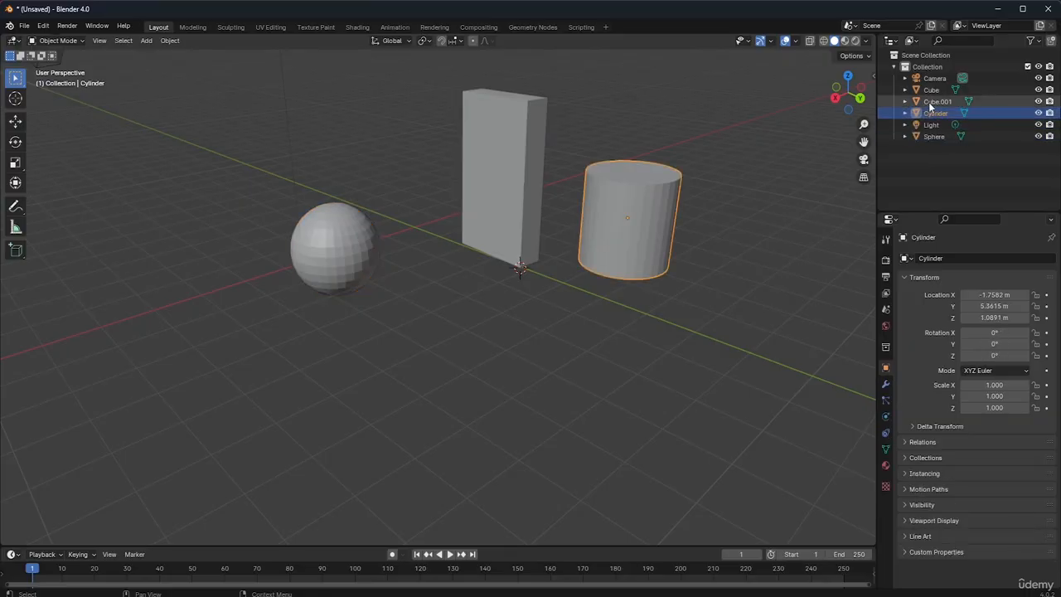
click(510, 180)
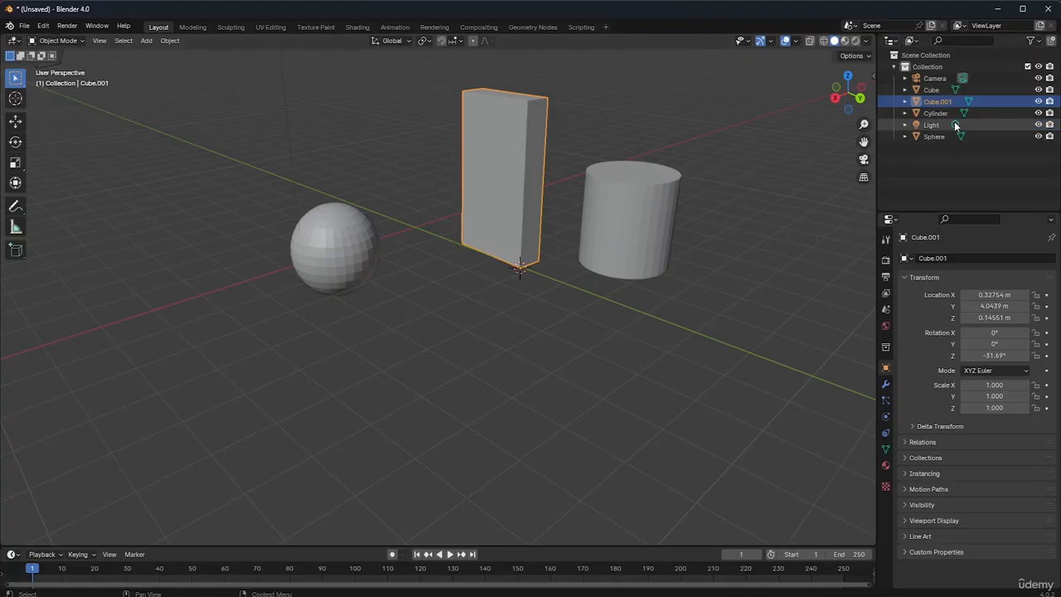
click(935, 89)
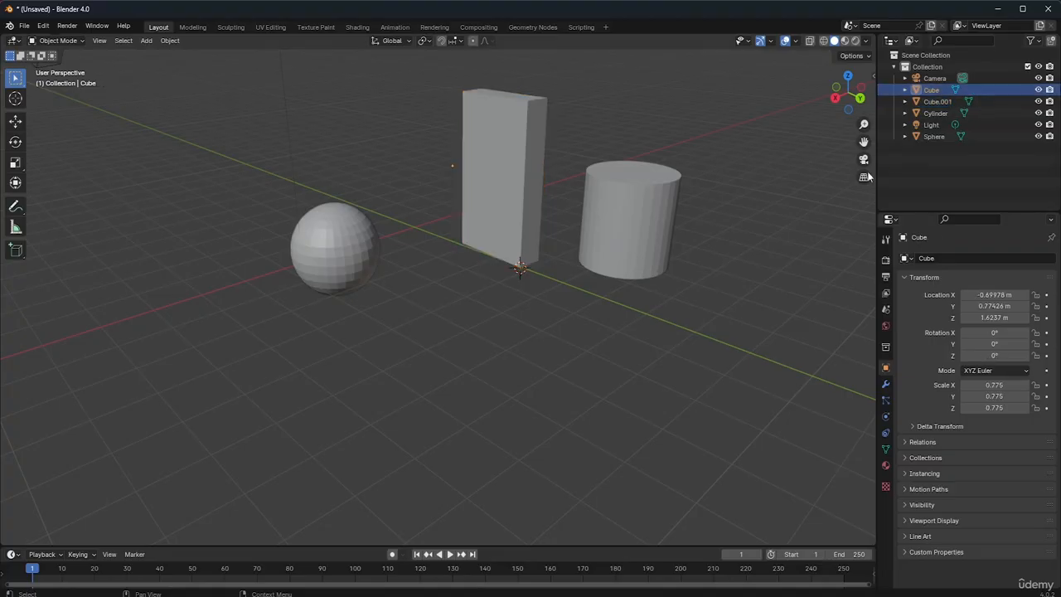
click(340, 260)
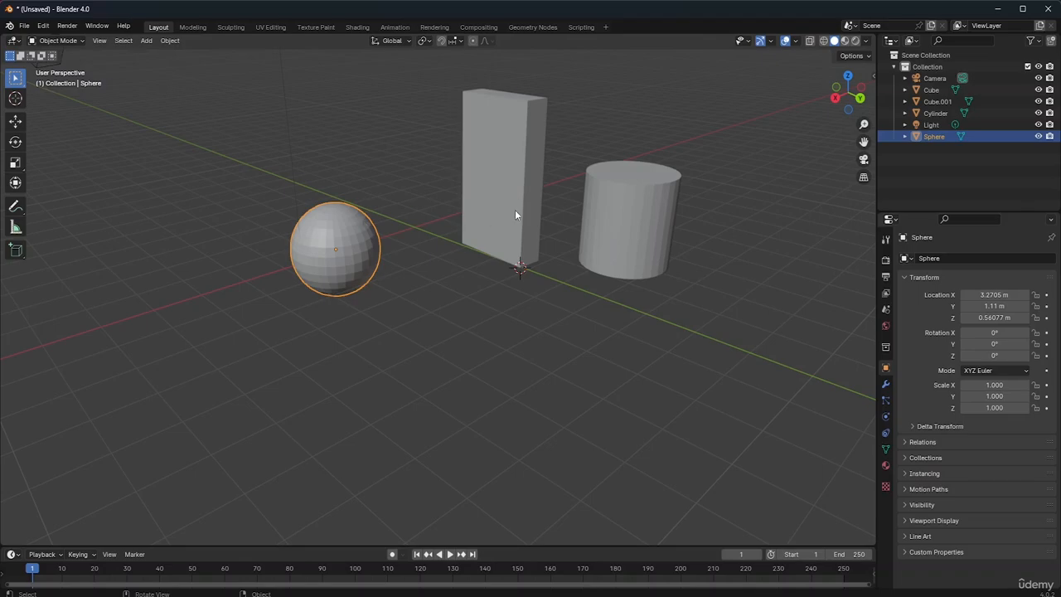
Select the sphere and cylinder, then the slab as the active object, and join all three into one object
click(514, 214)
click(323, 257)
shift+click(627, 250)
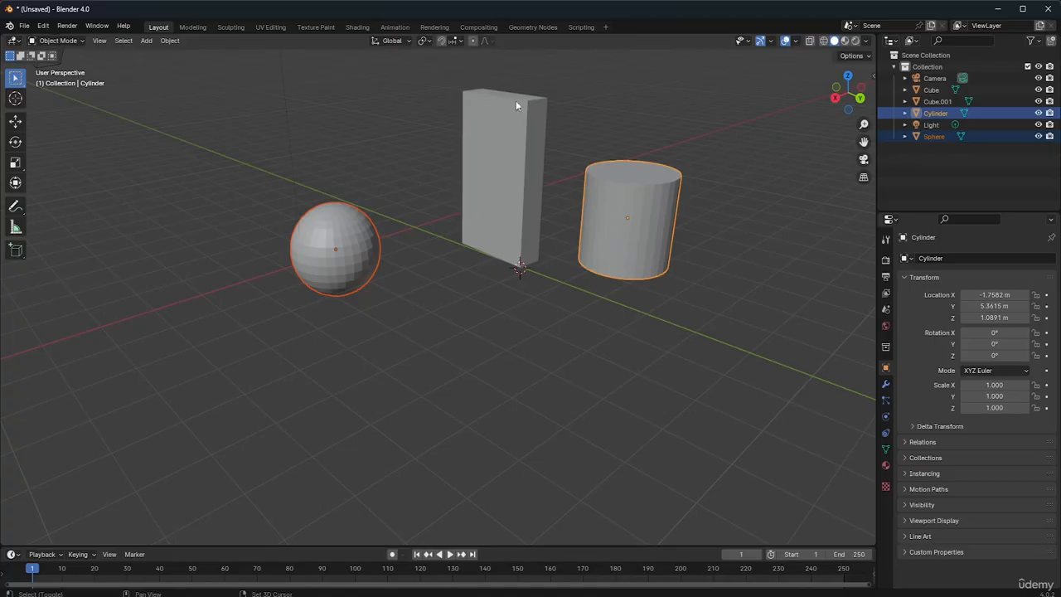
shift+click(510, 202)
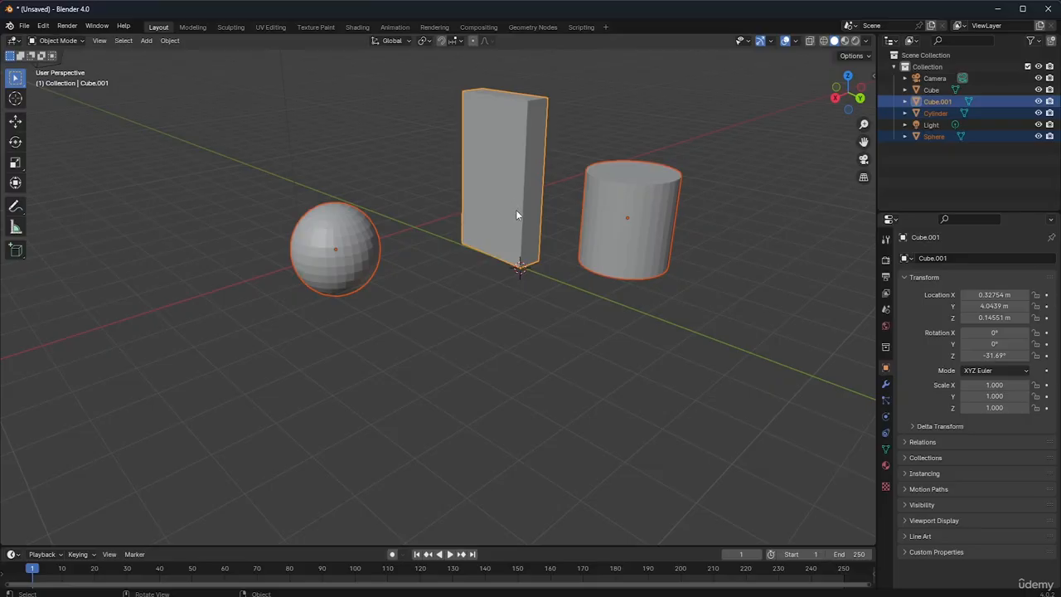
click(168, 40)
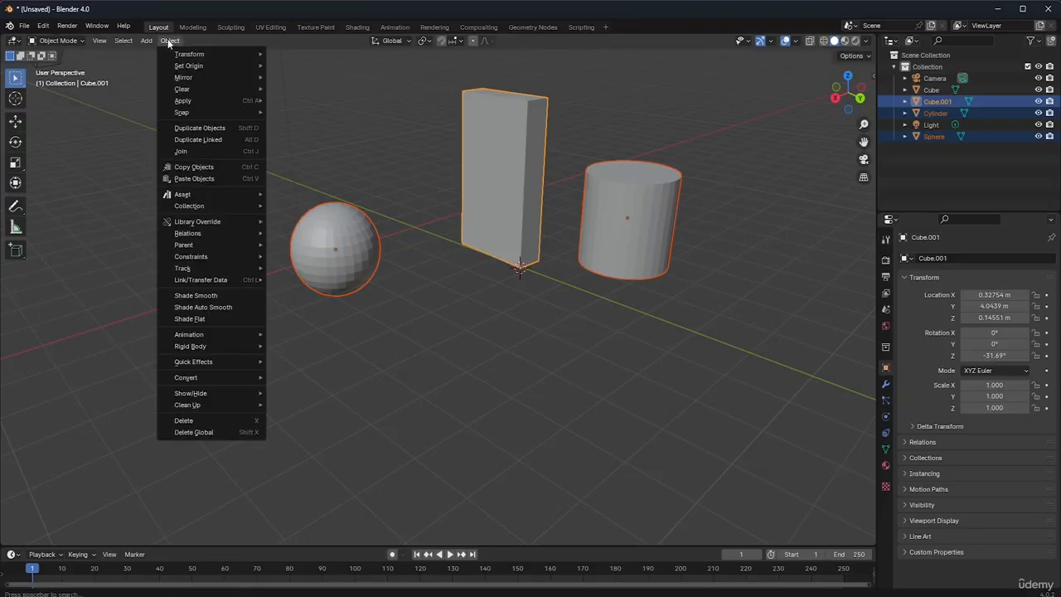
mouse_move(100, 43)
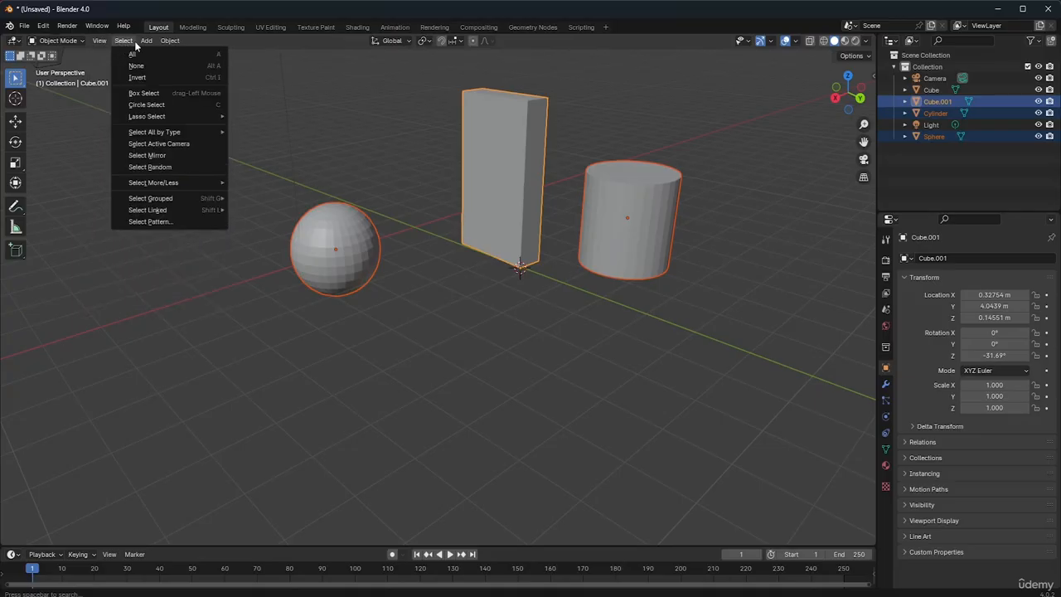
mouse_move(158, 39)
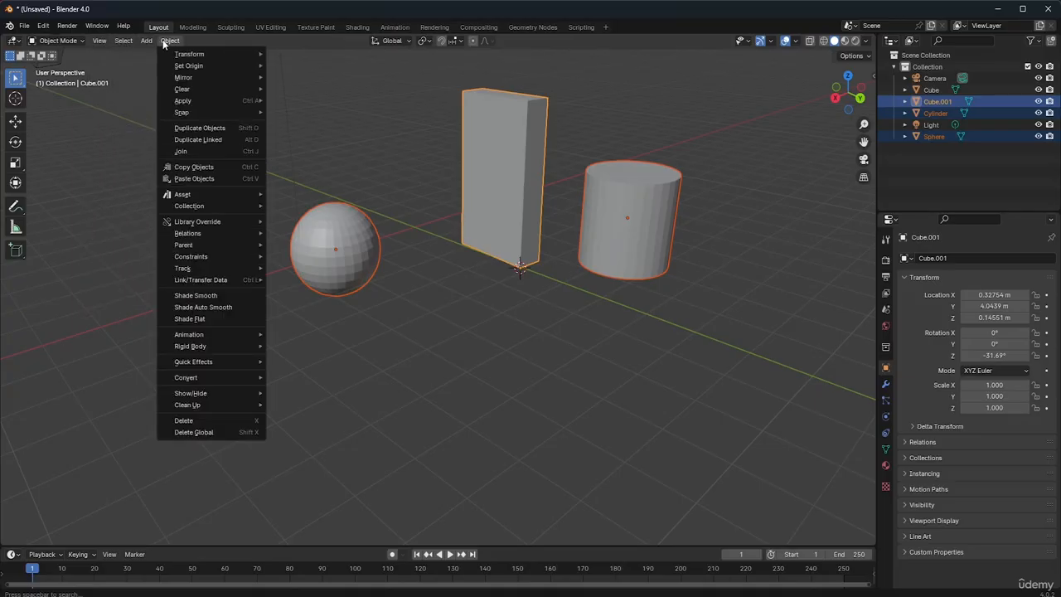
click(164, 40)
click(163, 40)
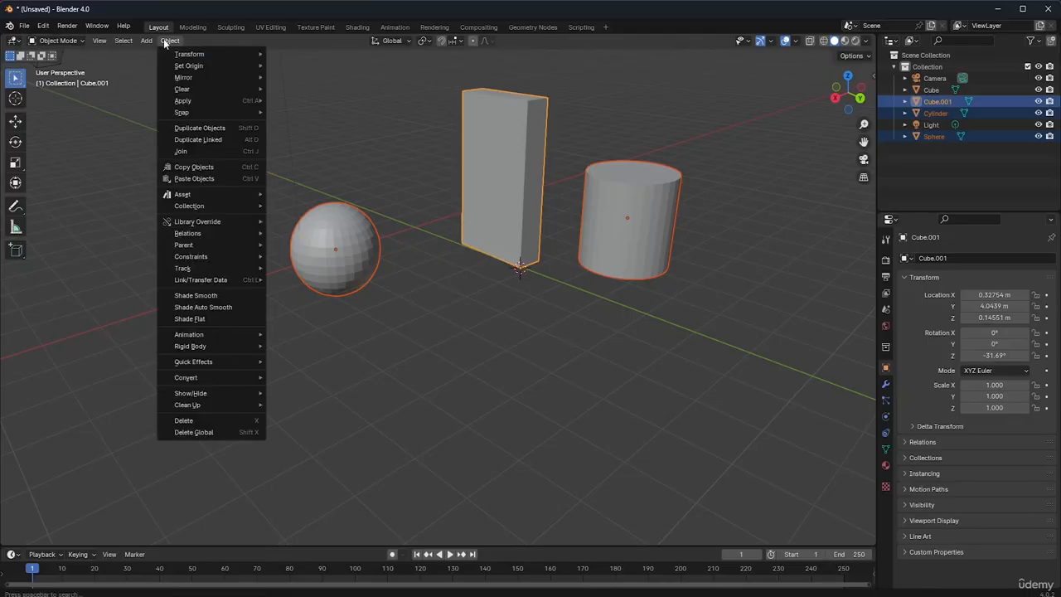
click(210, 151)
click(539, 348)
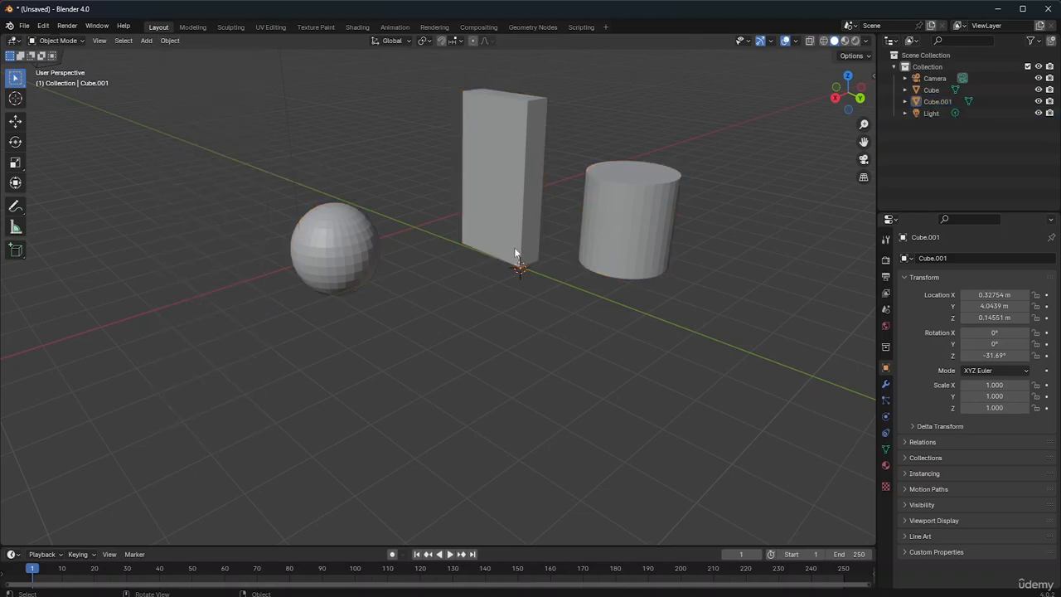
Select the joined object and rename it Door in the outliner
click(516, 234)
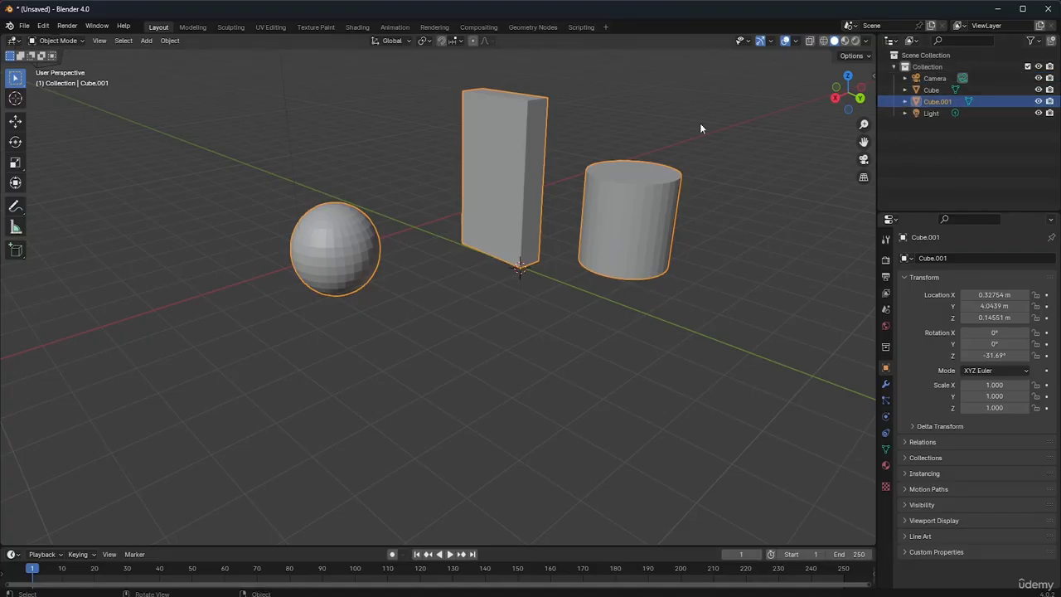
double_click(946, 100)
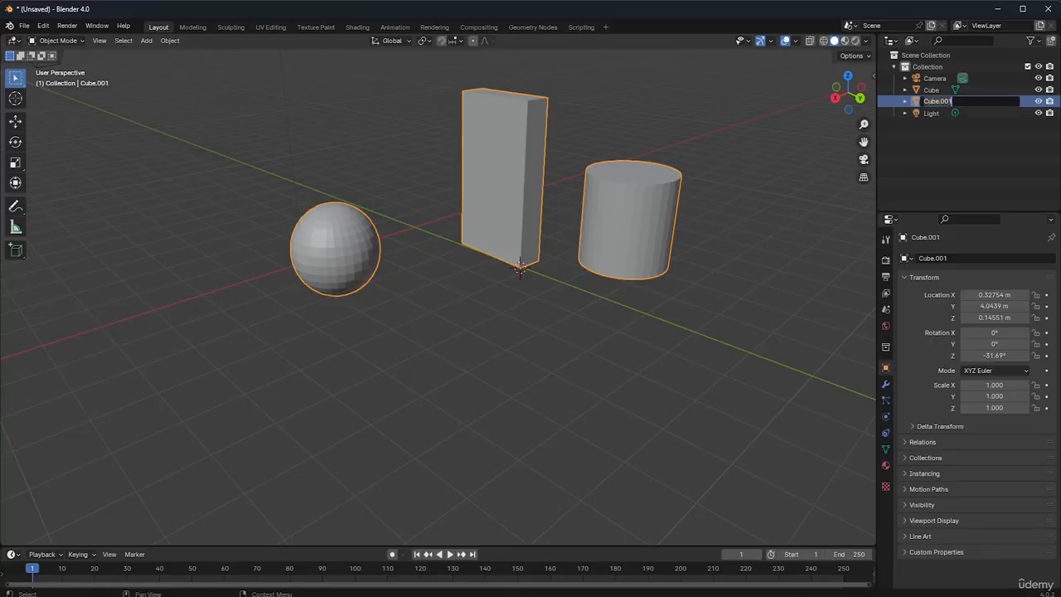
key(BackSpace)
text(Door)
key(Return)
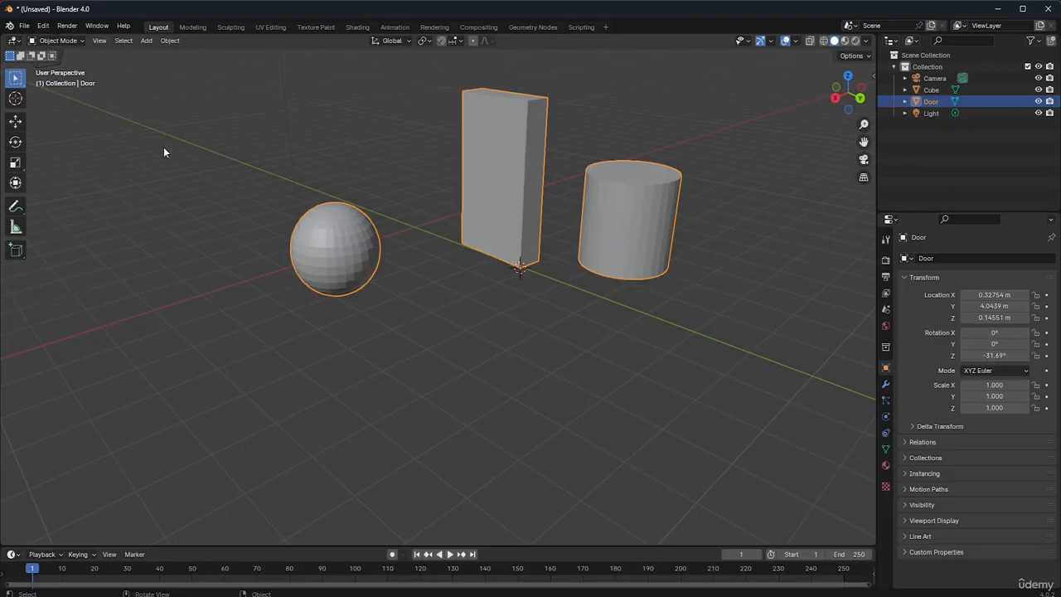
Enter Edit Mode on the Door object and clear the vertex selection
click(66, 40)
click(66, 66)
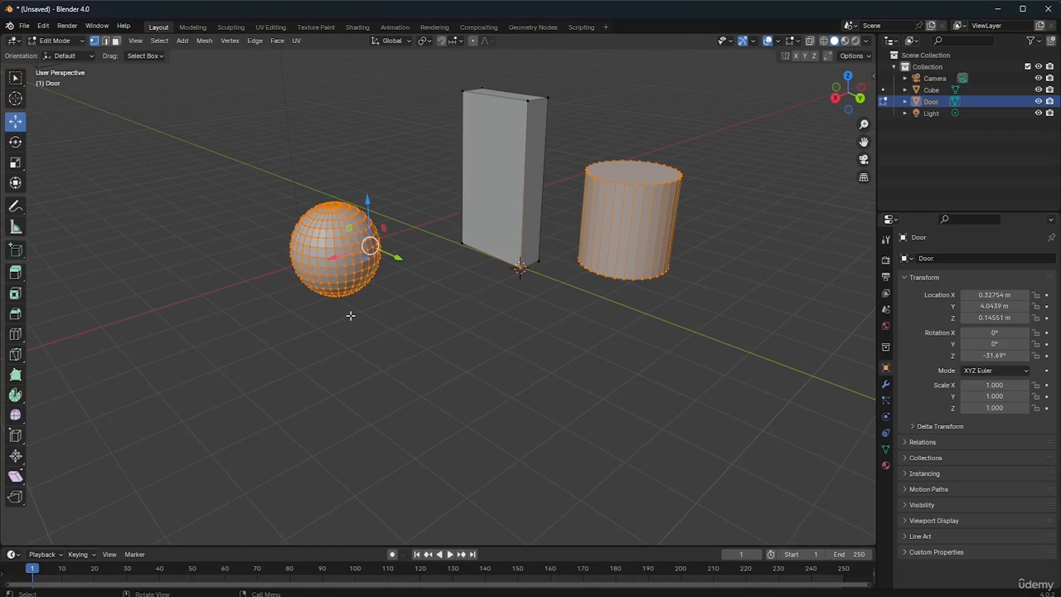
click(534, 315)
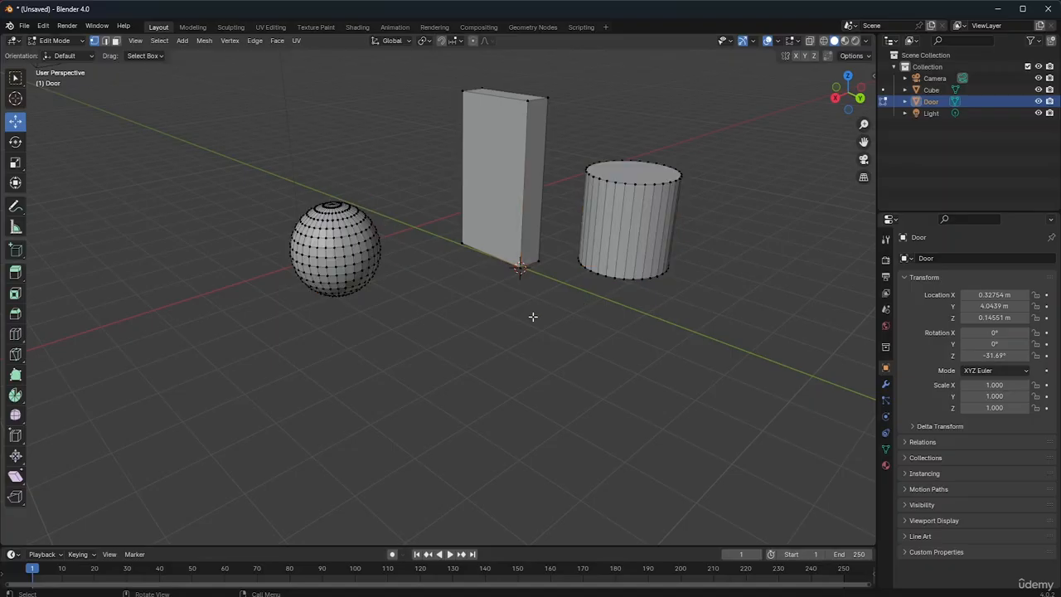
Box-select the sphere's vertices and inspect the selection from other sides of the sphere
click(334, 237)
drag(266, 190, 431, 349)
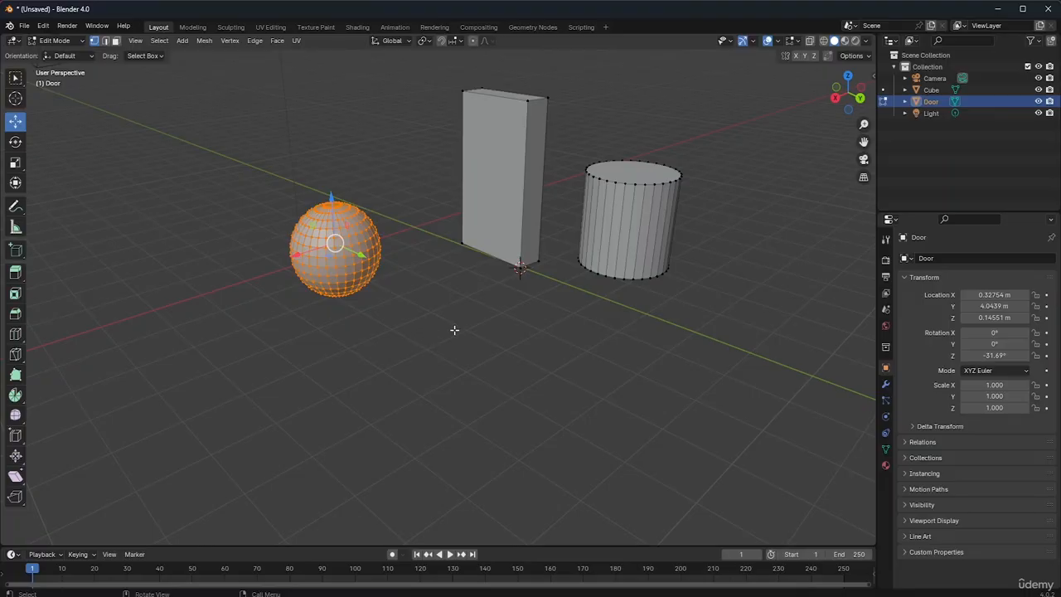
drag(839, 102, 744, 161)
drag(418, 220, 719, 526)
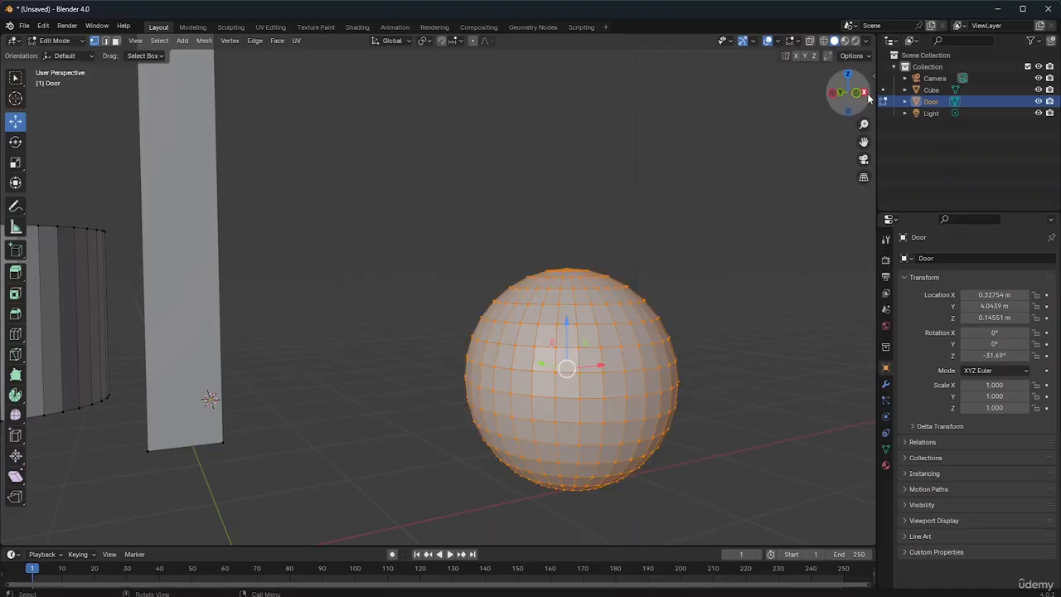
drag(868, 96, 866, 141)
drag(370, 346, 286, 378)
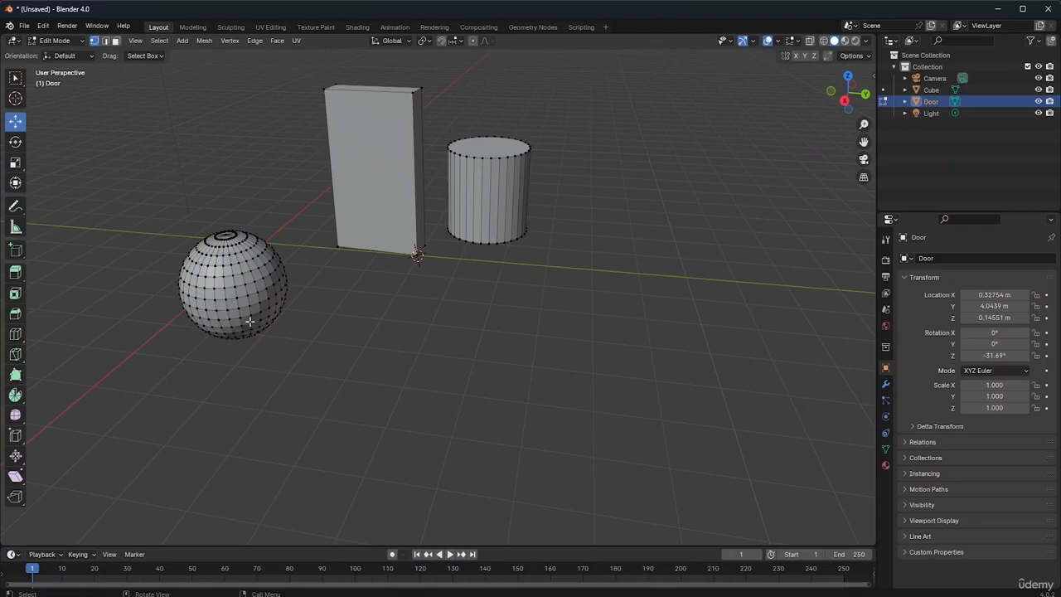
Select one vertex on the sphere and extend the selection to all vertices linked to it
click(236, 296)
click(160, 41)
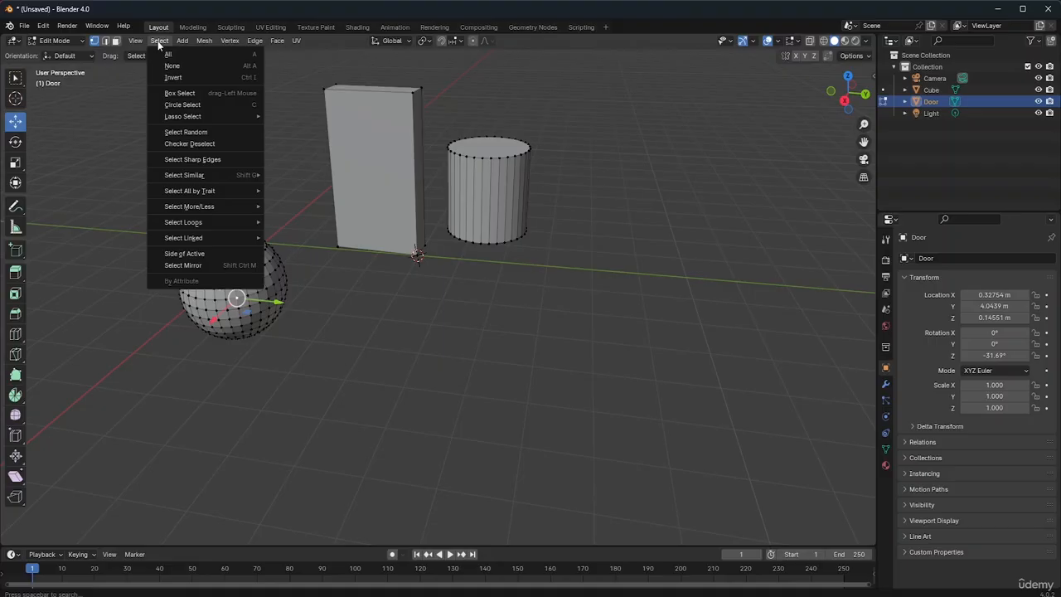
mouse_move(208, 45)
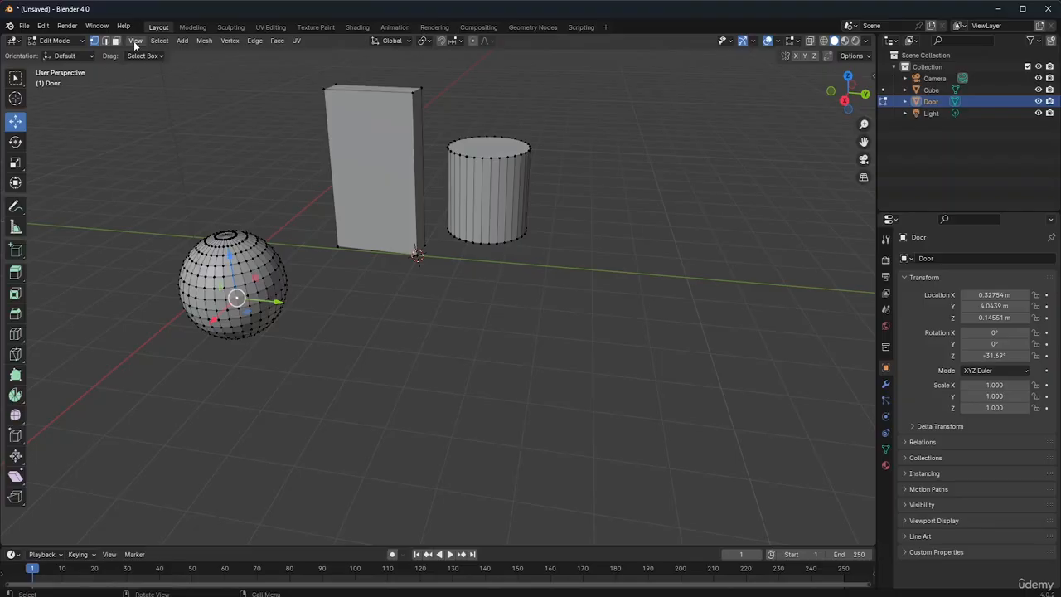
click(200, 40)
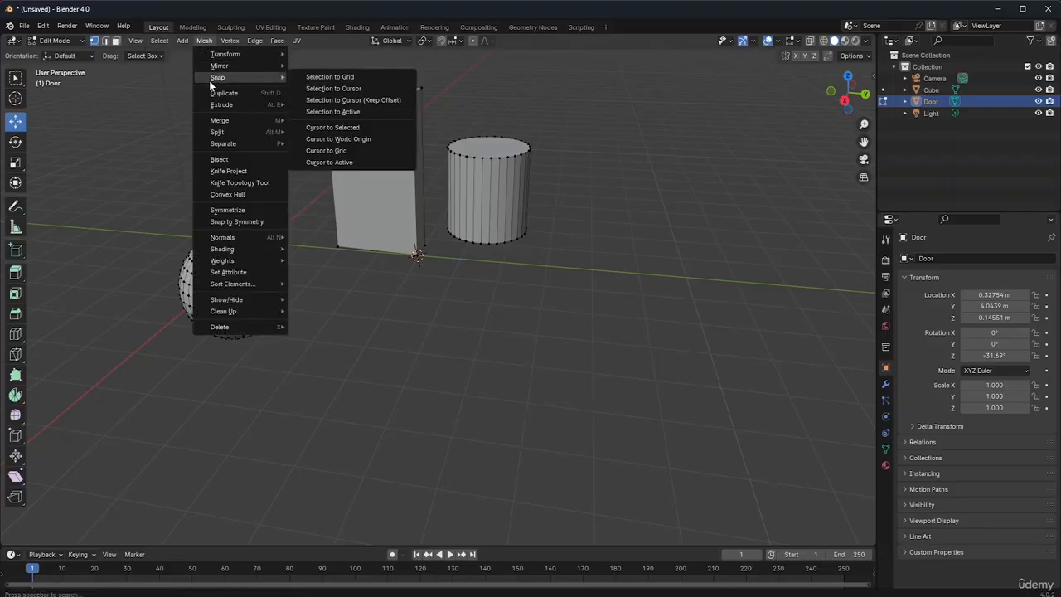
mouse_move(239, 144)
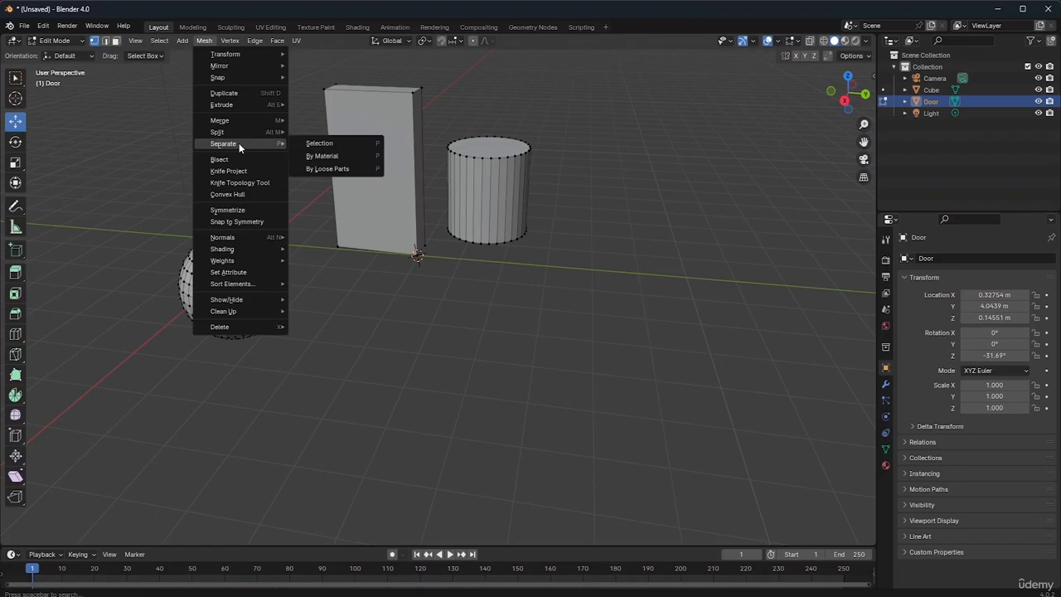
mouse_move(251, 120)
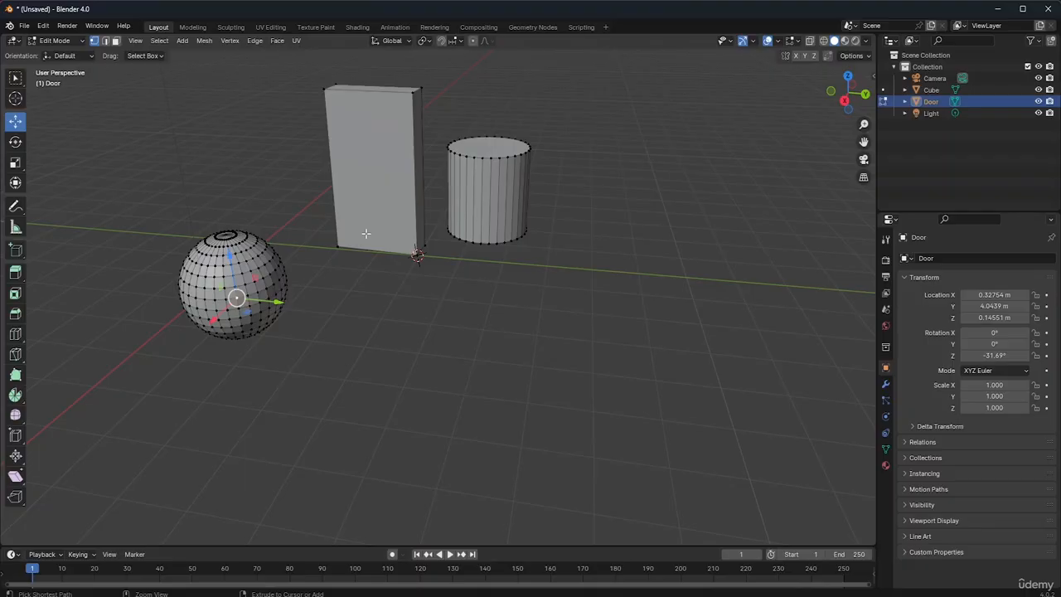
click(159, 41)
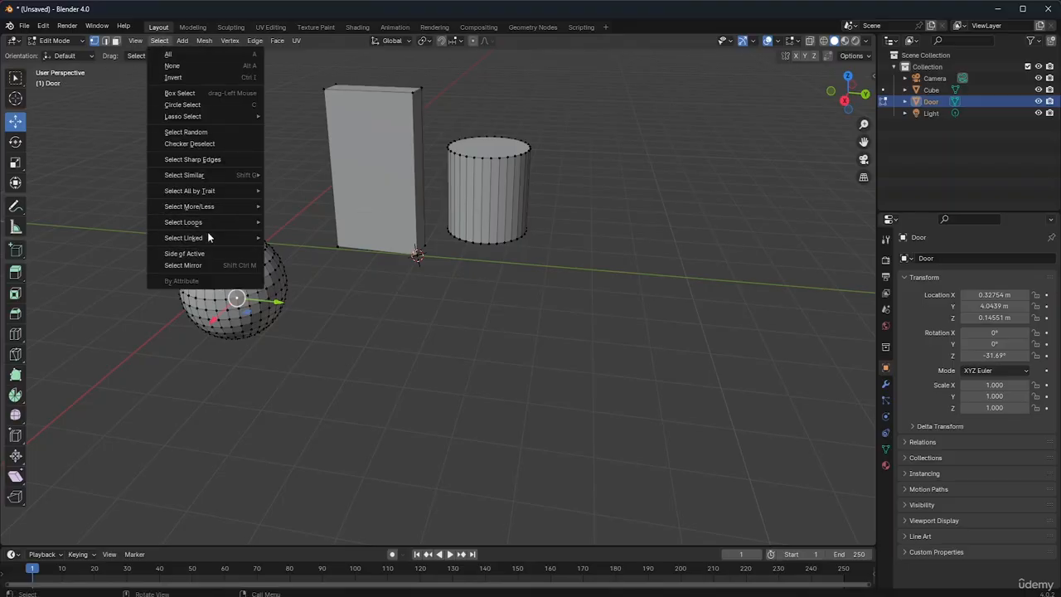
mouse_move(207, 237)
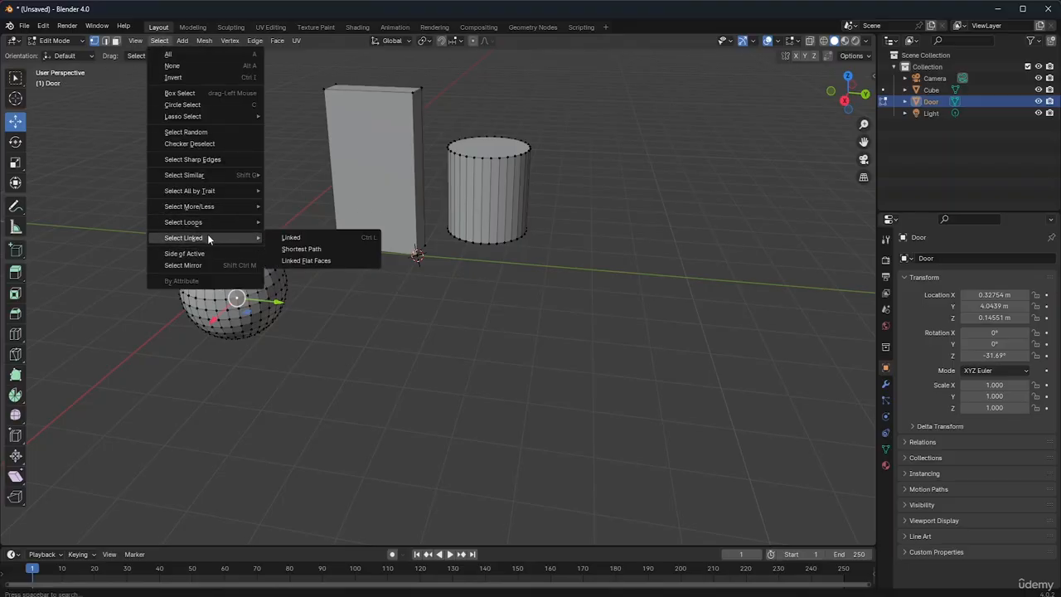
click(292, 237)
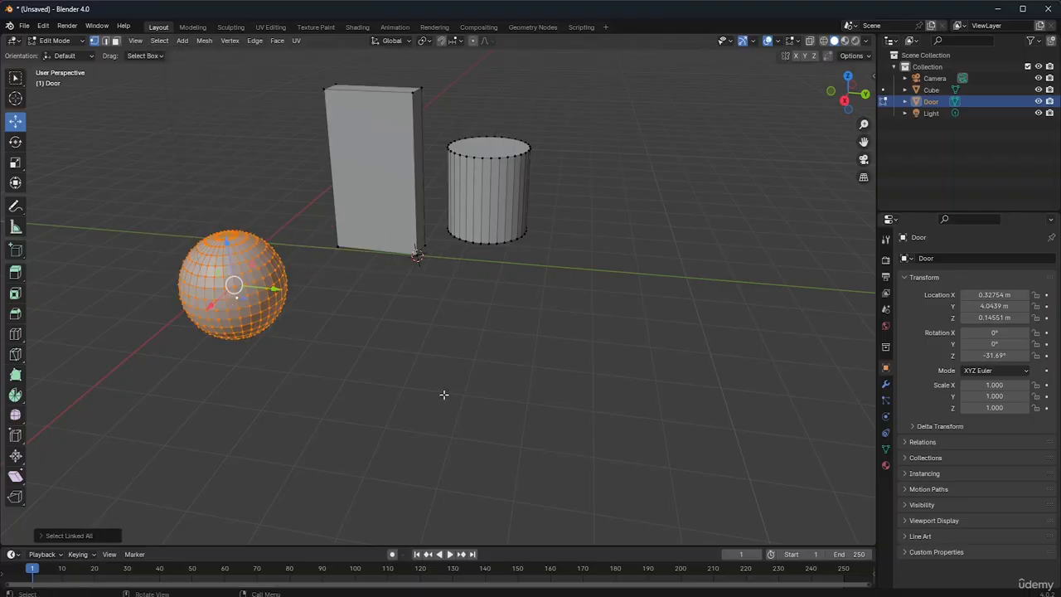
Separate the selected sphere geometry from the Door mesh into its own object
mouse_move(831, 111)
mouse_down()
mouse_move(802, 33)
mouse_move(750, 32)
mouse_move(731, 46)
mouse_move(827, 13)
mouse_move(779, 41)
mouse_move(800, 40)
mouse_move(840, 104)
mouse_up()
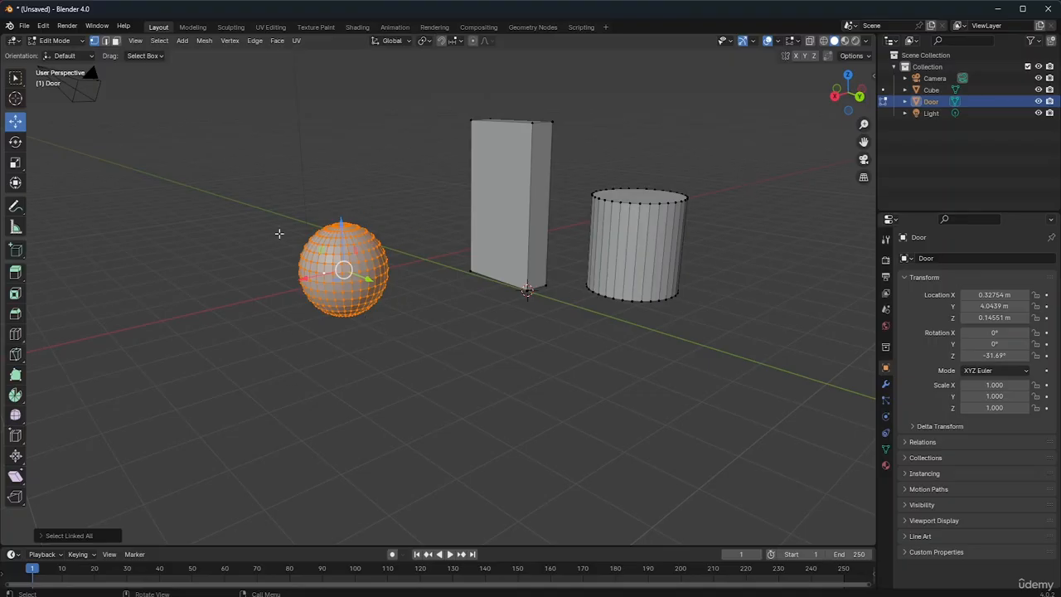
click(160, 41)
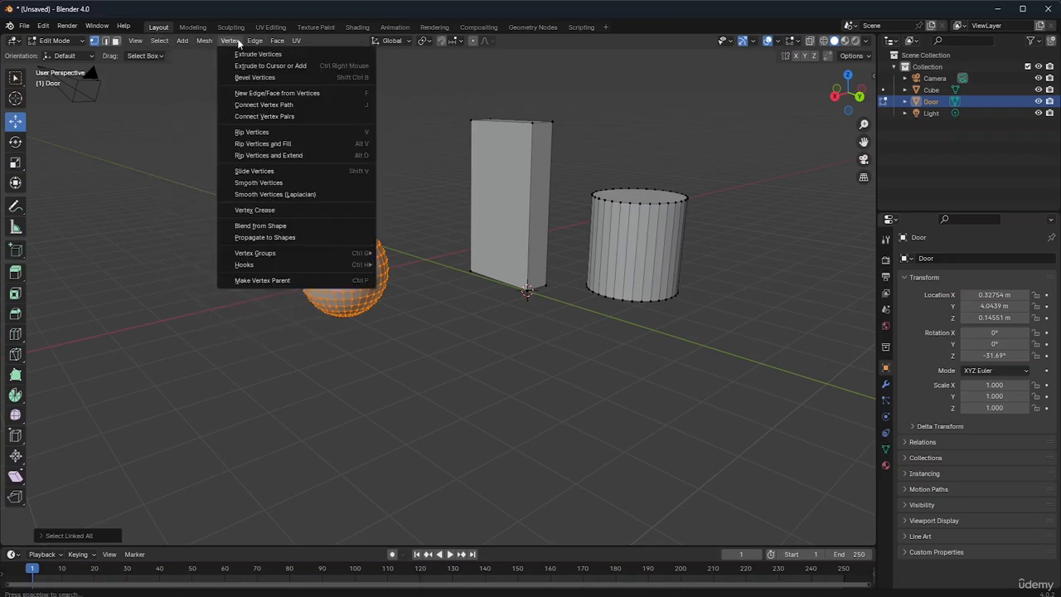
mouse_move(252, 43)
click(210, 41)
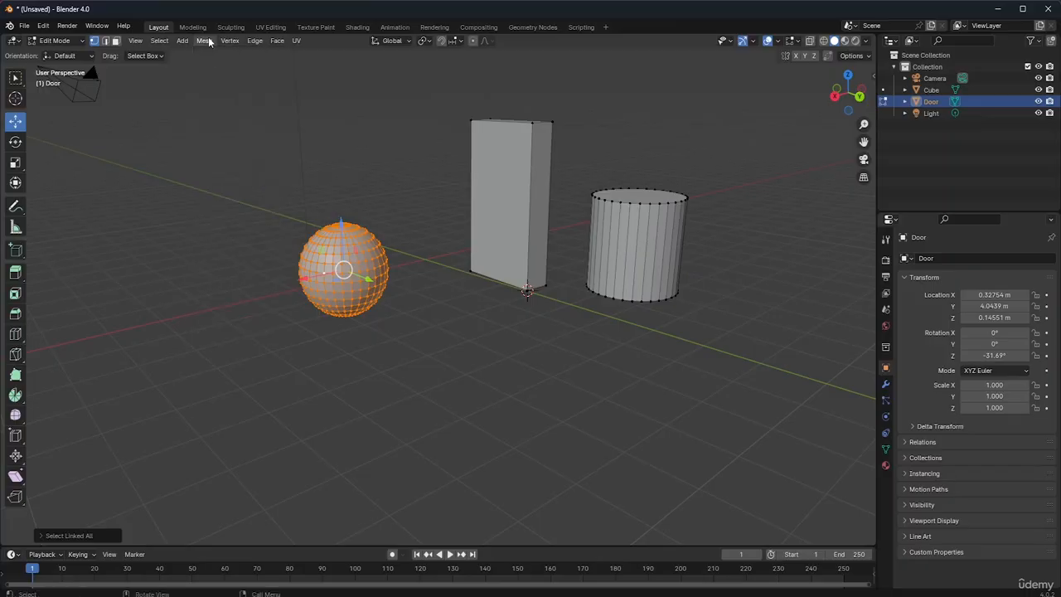
click(210, 41)
mouse_move(243, 149)
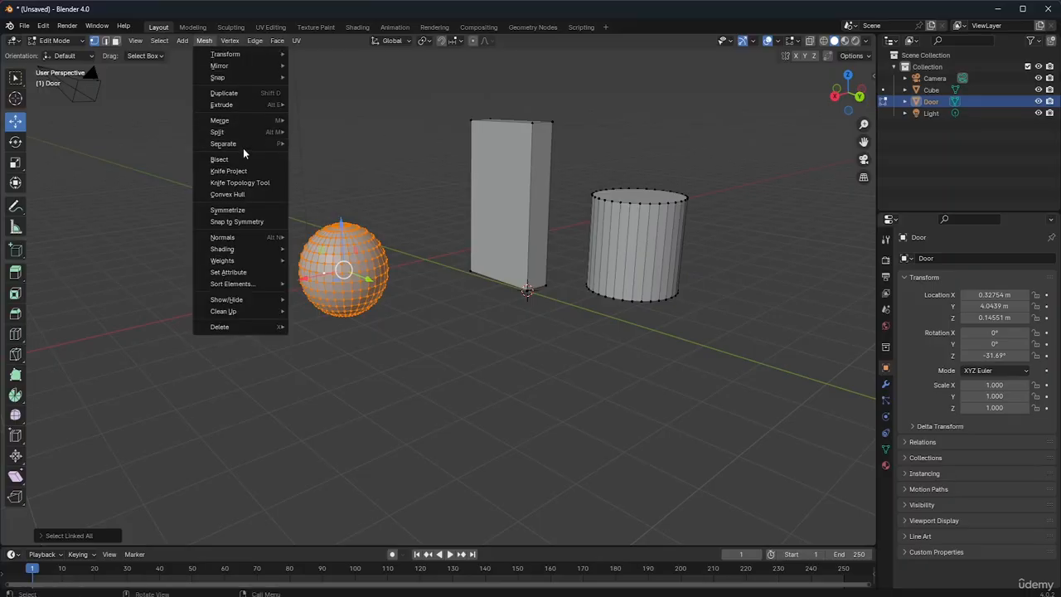
click(331, 144)
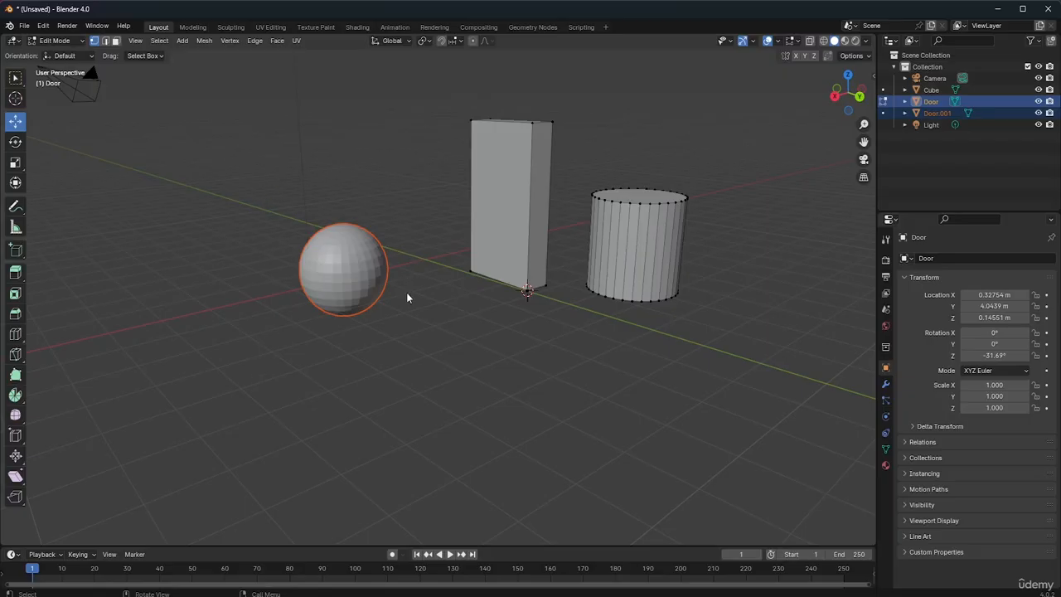
Return to Object Mode and move the separated sphere away from the slab to about X 1.55, Y 3.14, Z -0.17 m
key(Tab)
click(394, 323)
click(356, 275)
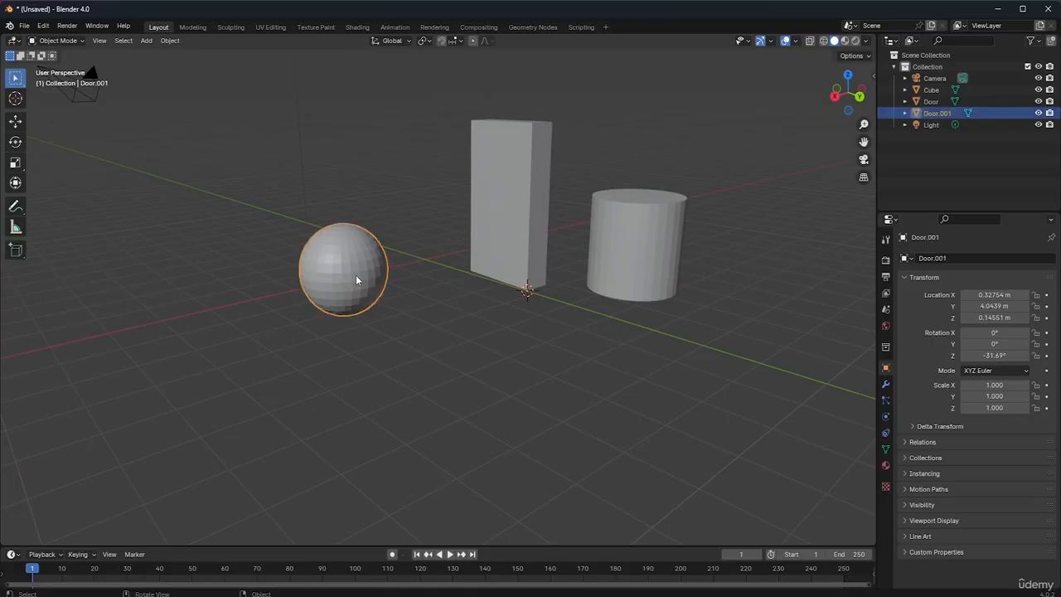
key(g)
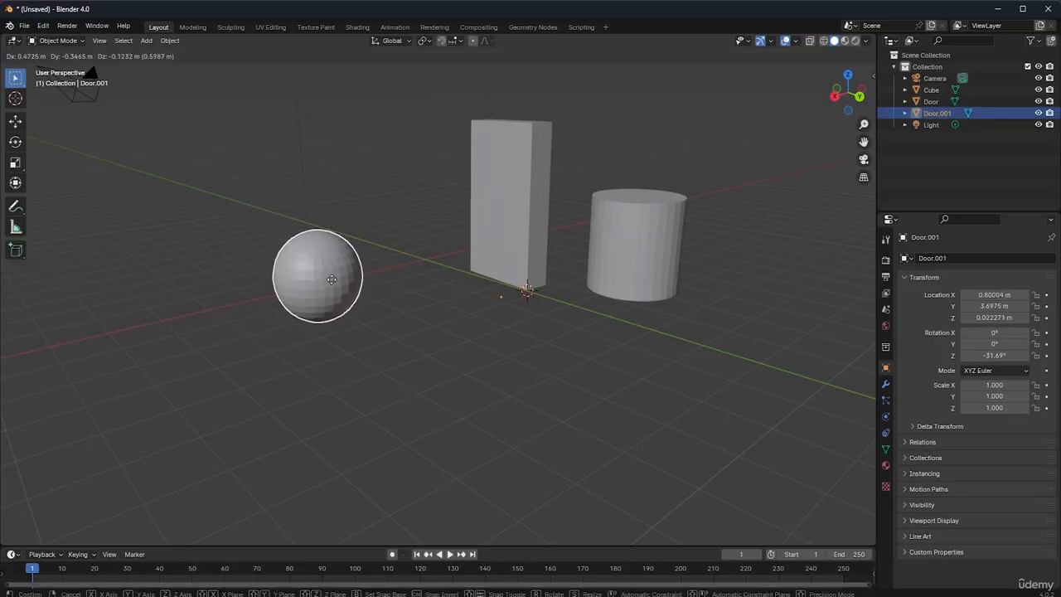
click(288, 291)
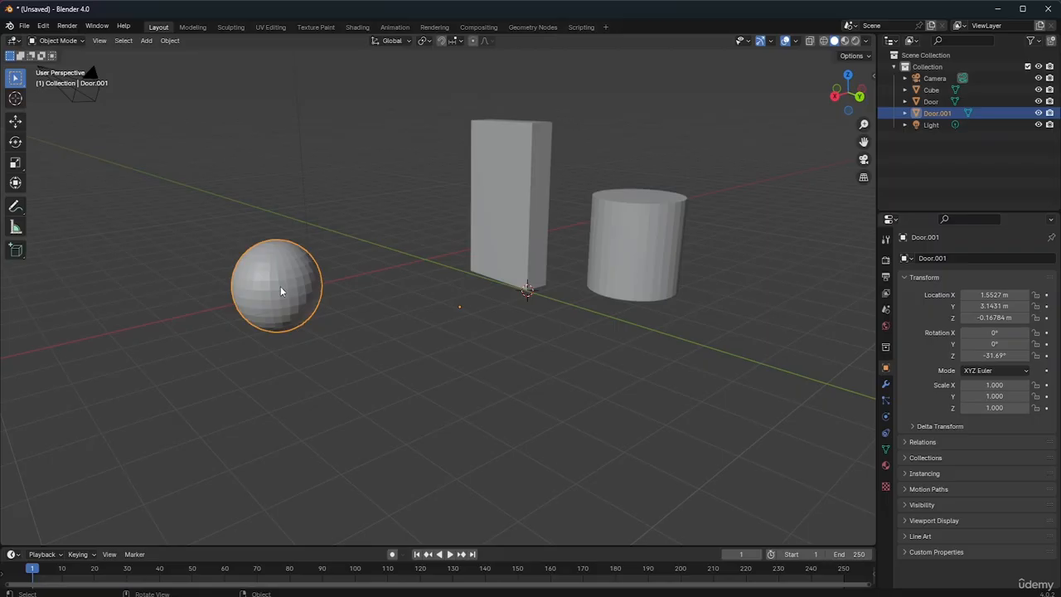
Set the separated sphere's origin to its geometry
click(169, 41)
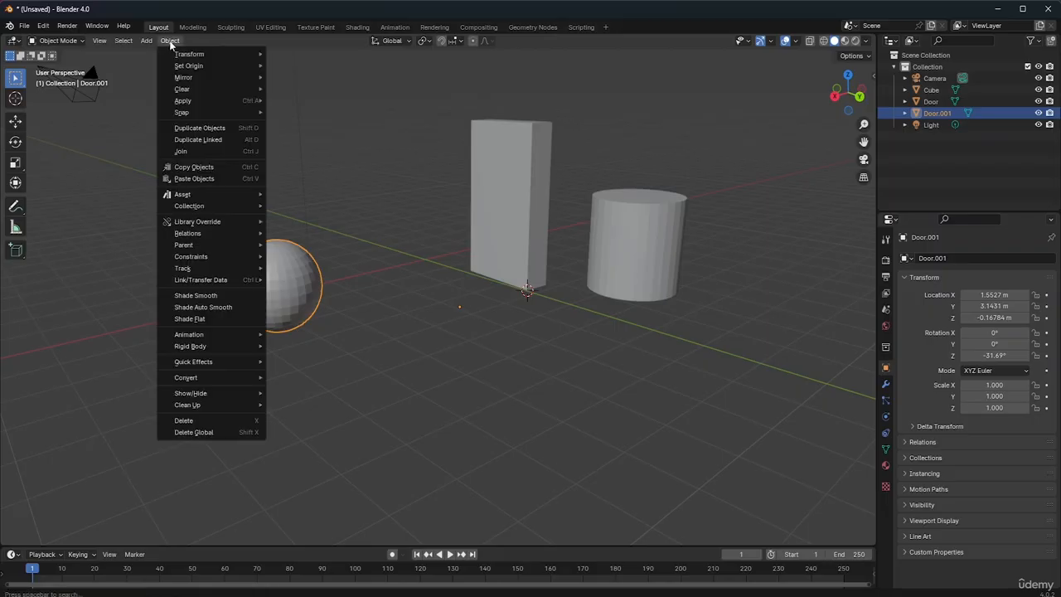
mouse_move(188, 67)
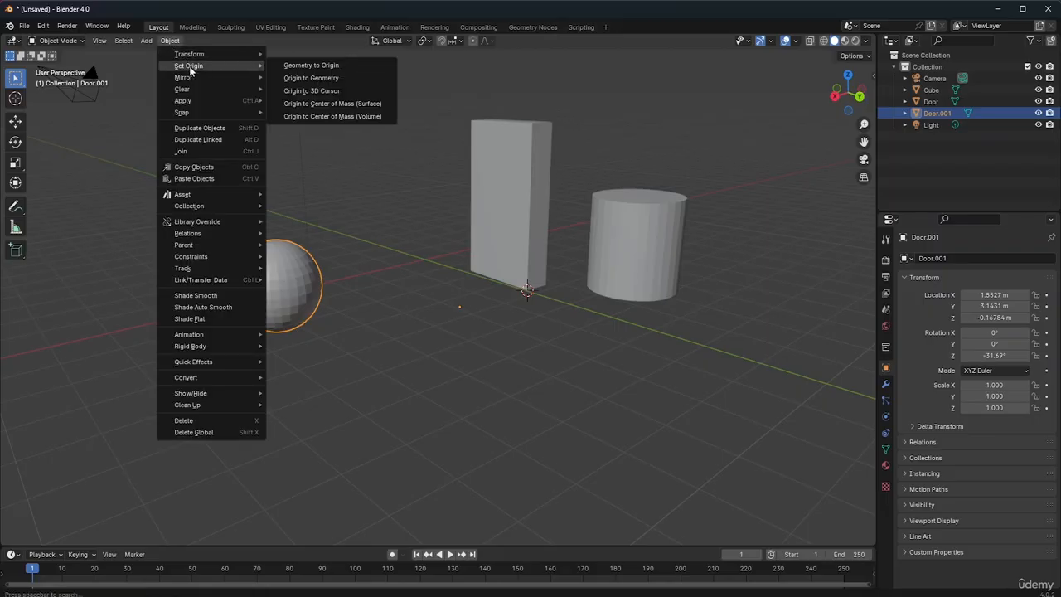
click(308, 78)
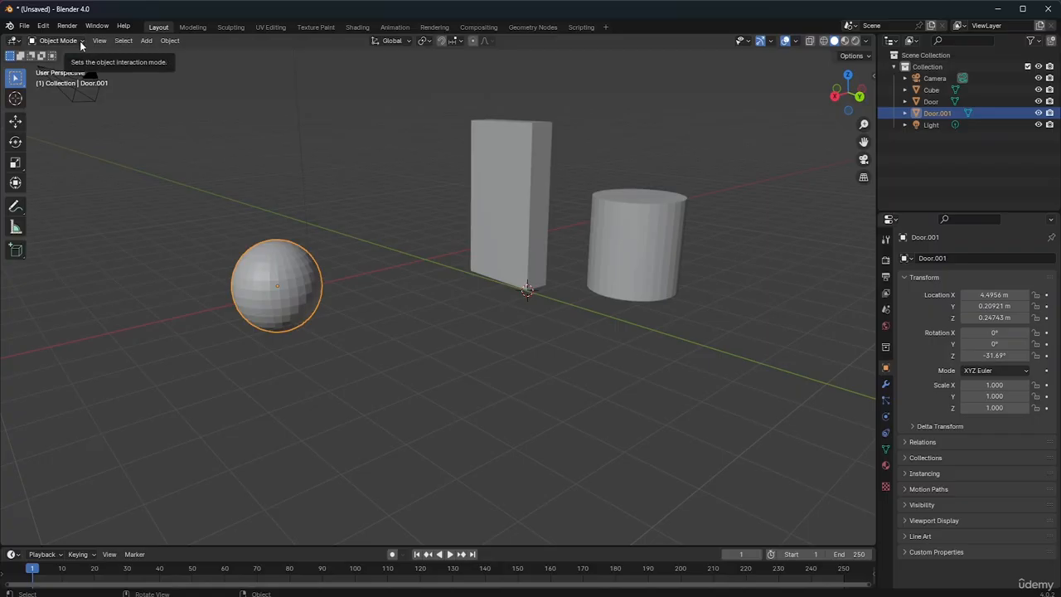
Switch the separated sphere to Edit Mode and rename the Door.001 object as Sphere
click(79, 41)
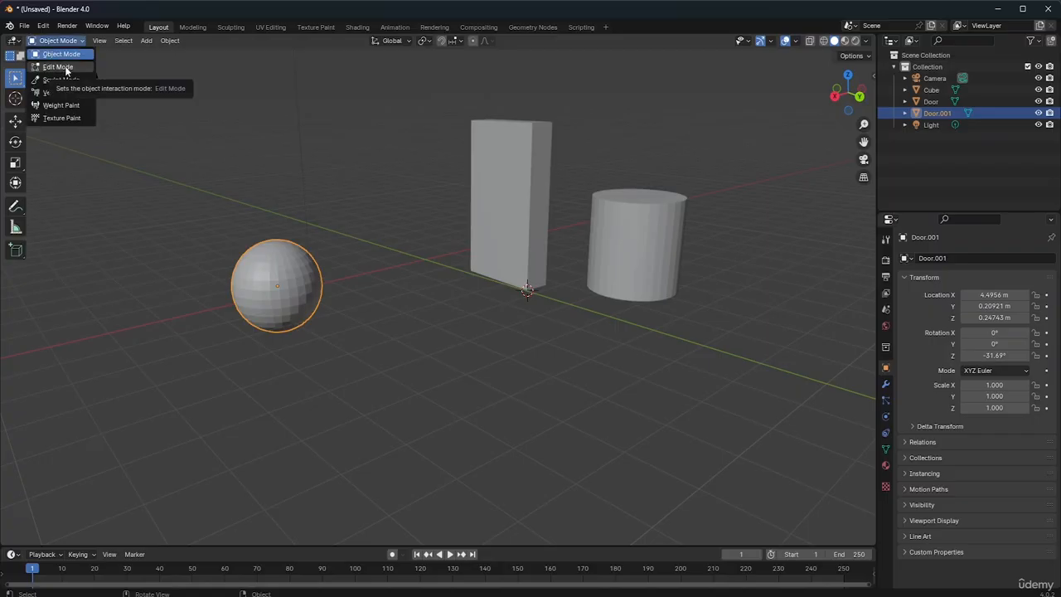
click(65, 68)
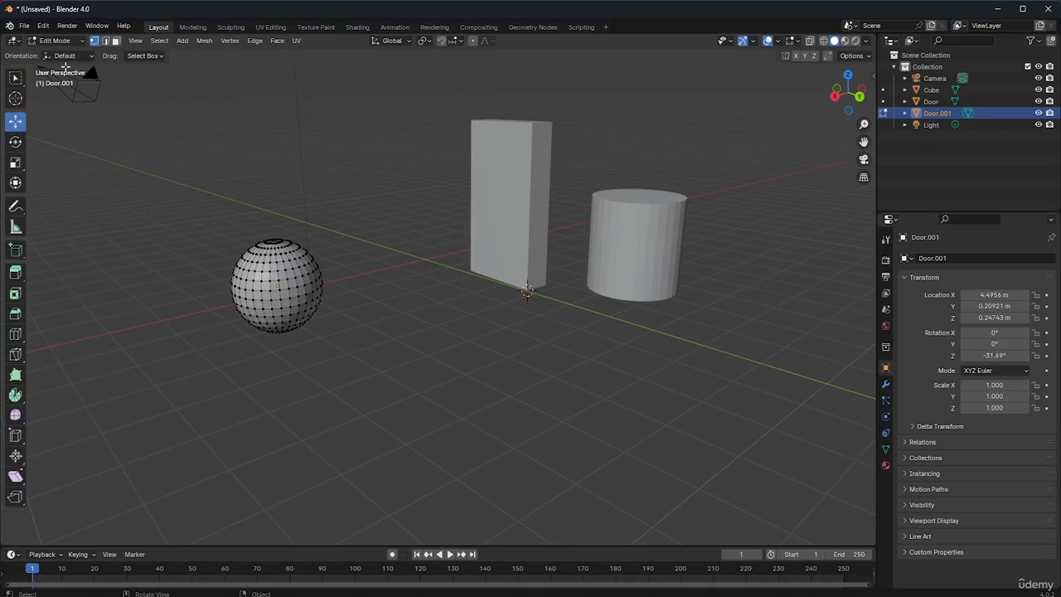
double_click(955, 111)
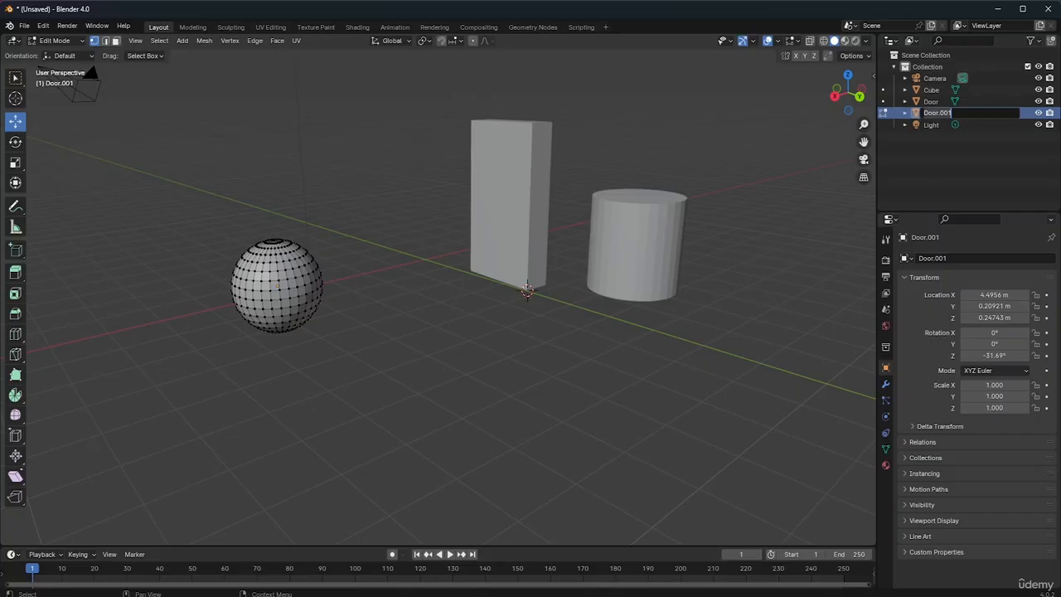
key(BackSpace)
text(Sphere)
key(Return)
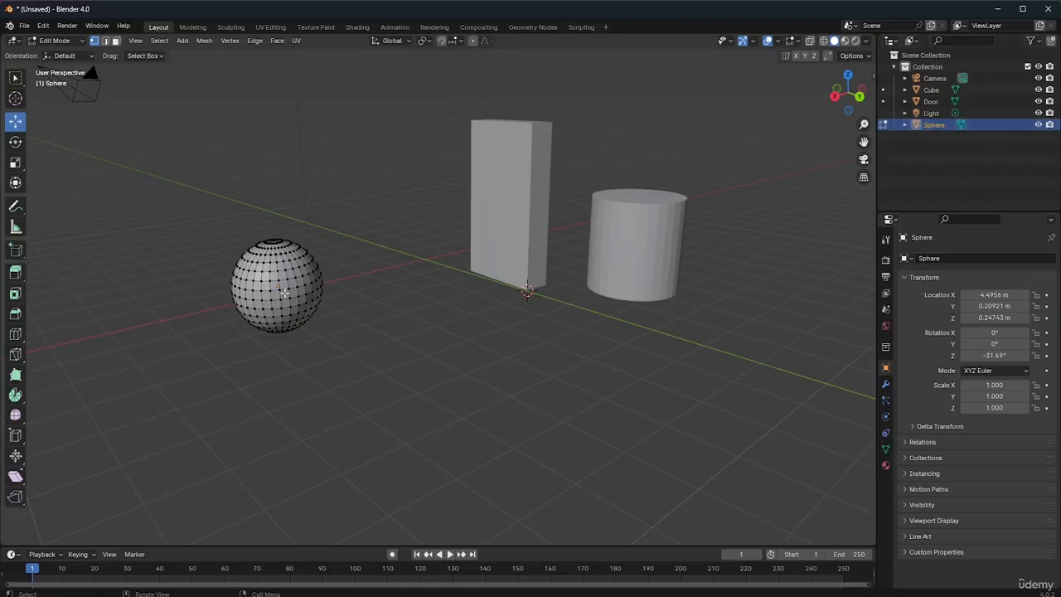
Return to Object Mode and try rotating the sphere freely around its origin
click(79, 43)
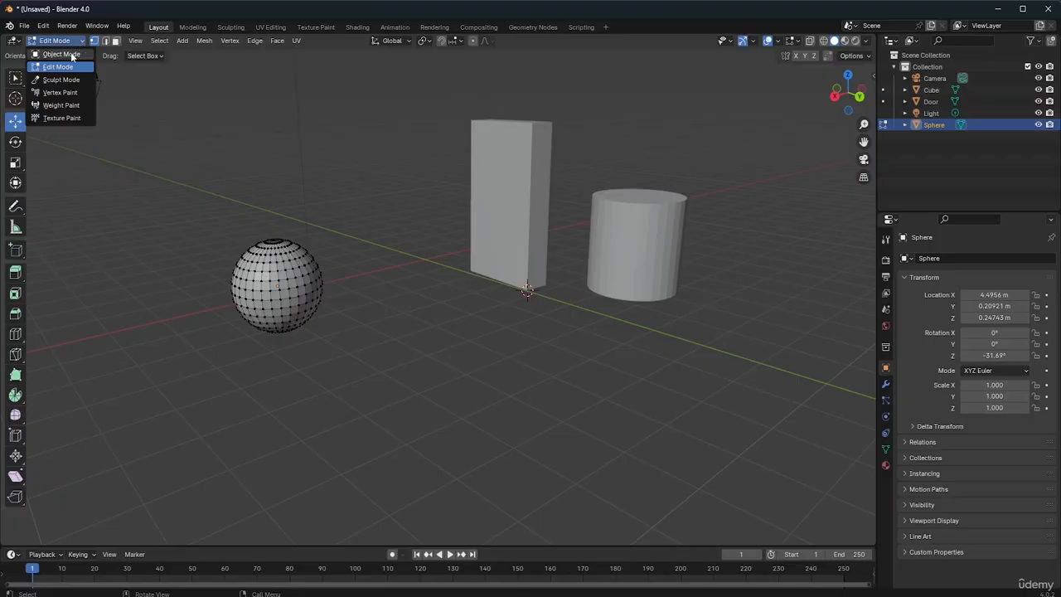
click(70, 54)
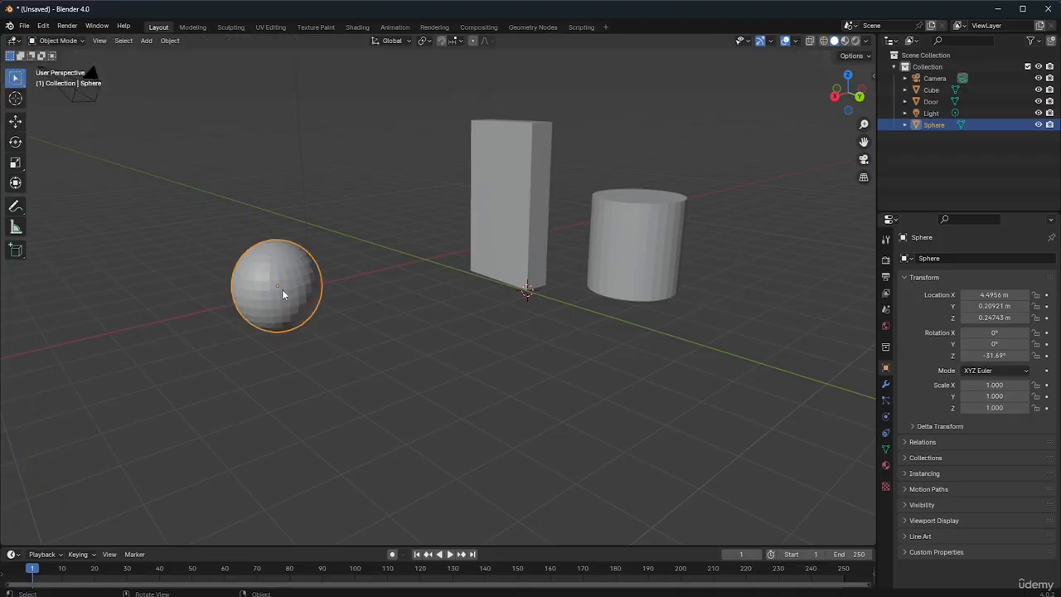
key(r)
key(r)
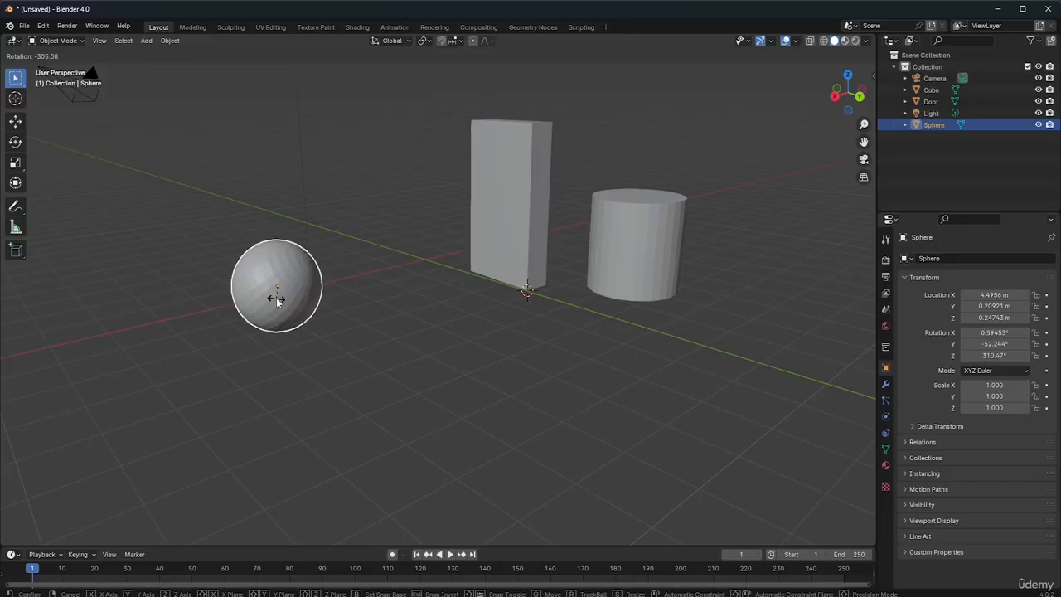
key(Escape)
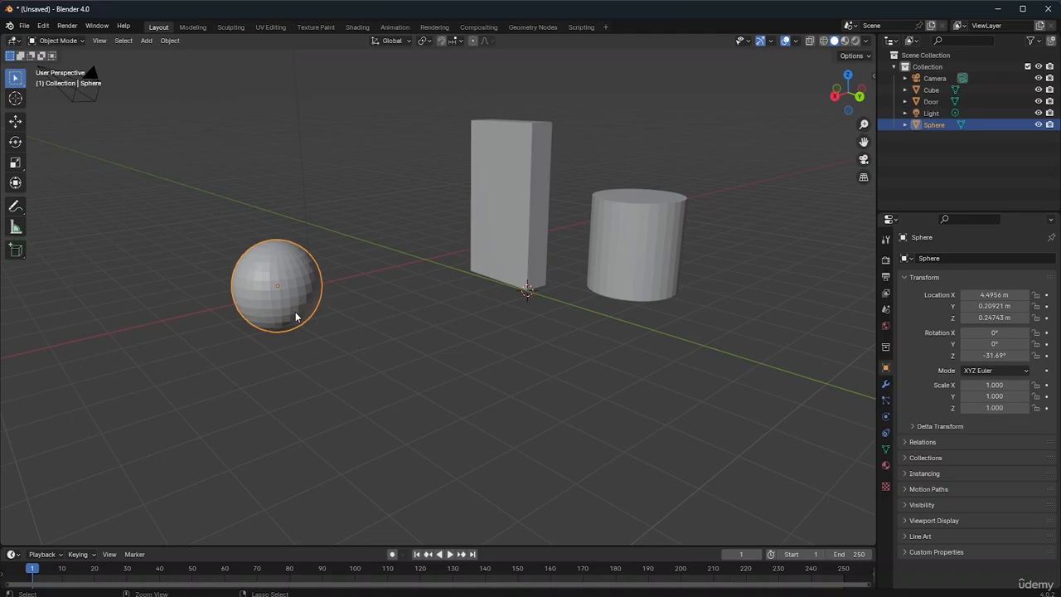
key(Tab)
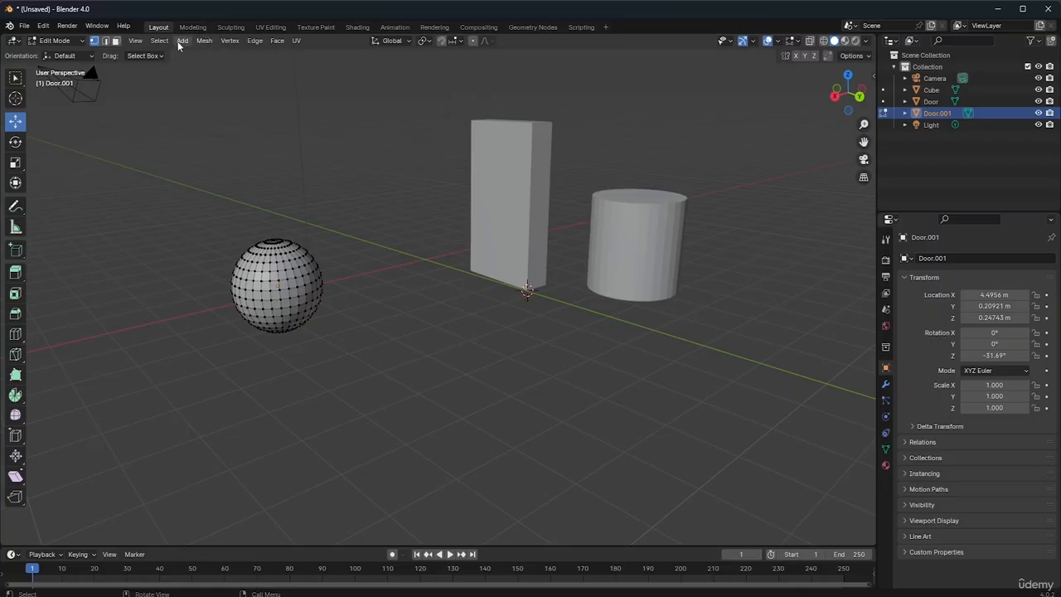
click(205, 42)
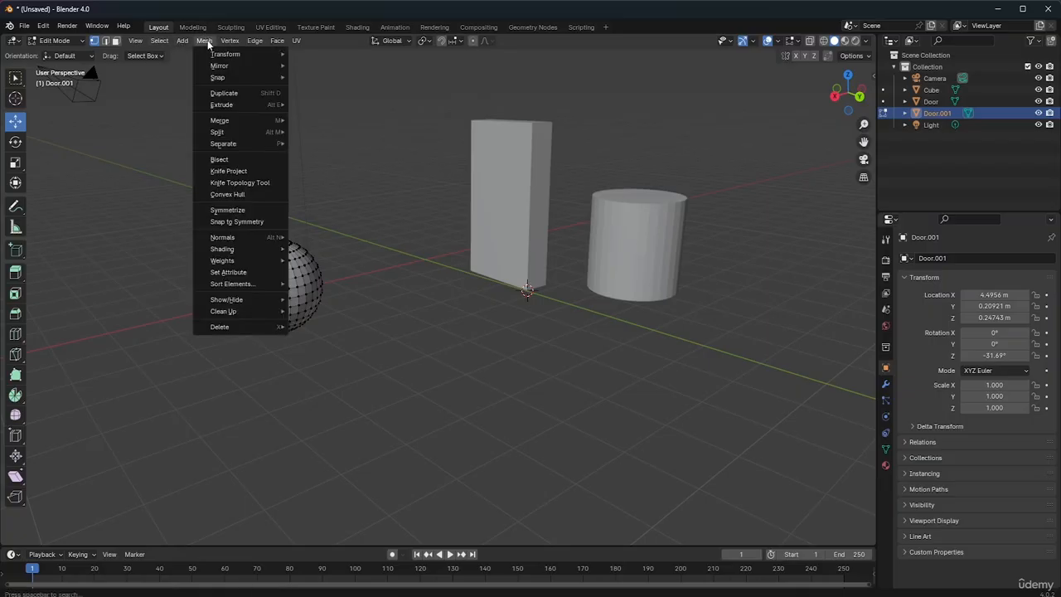
mouse_move(217, 79)
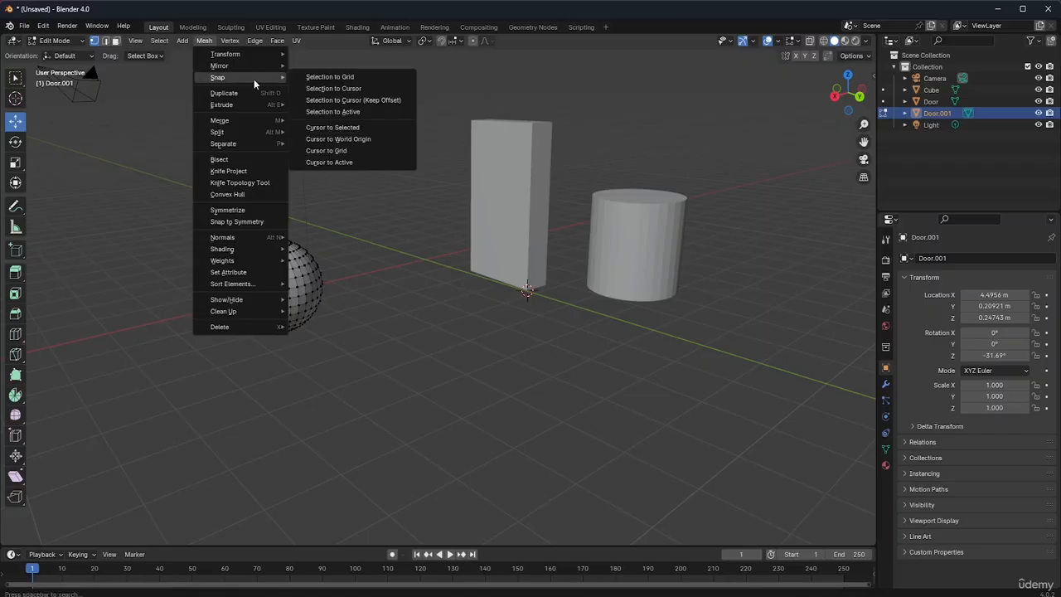
click(342, 88)
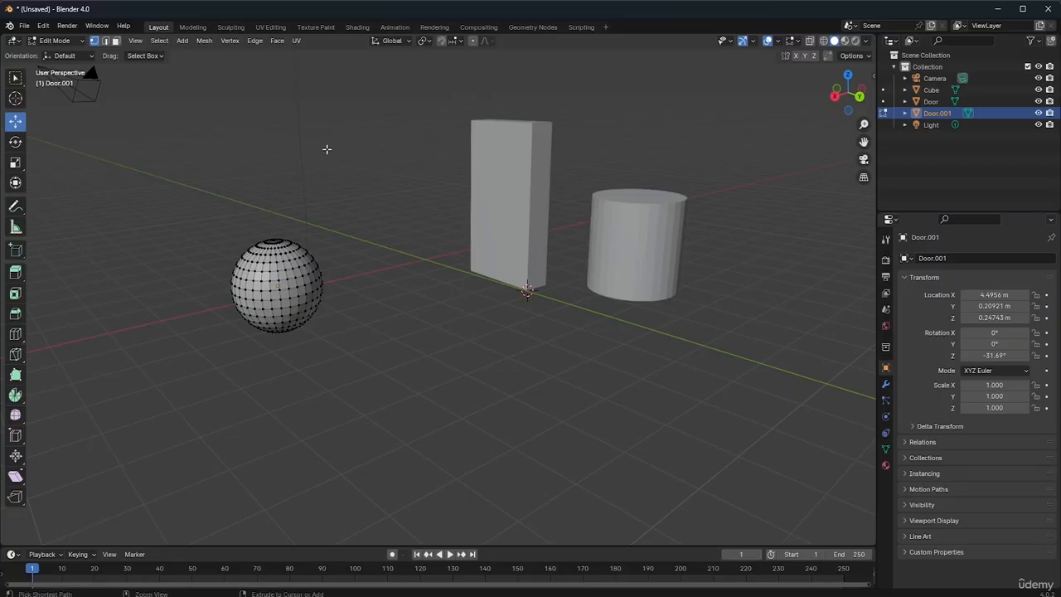
key(Tab)
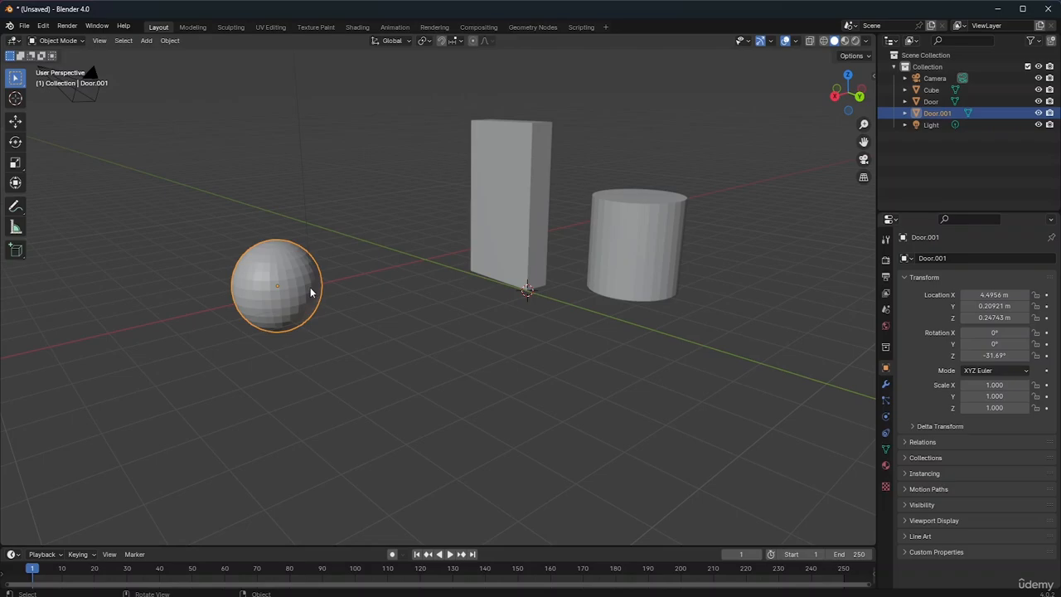
Rotate the sphere freely to about X -0.4°, Y -47.8°, Z -47.3° and clear the selection
key(r)
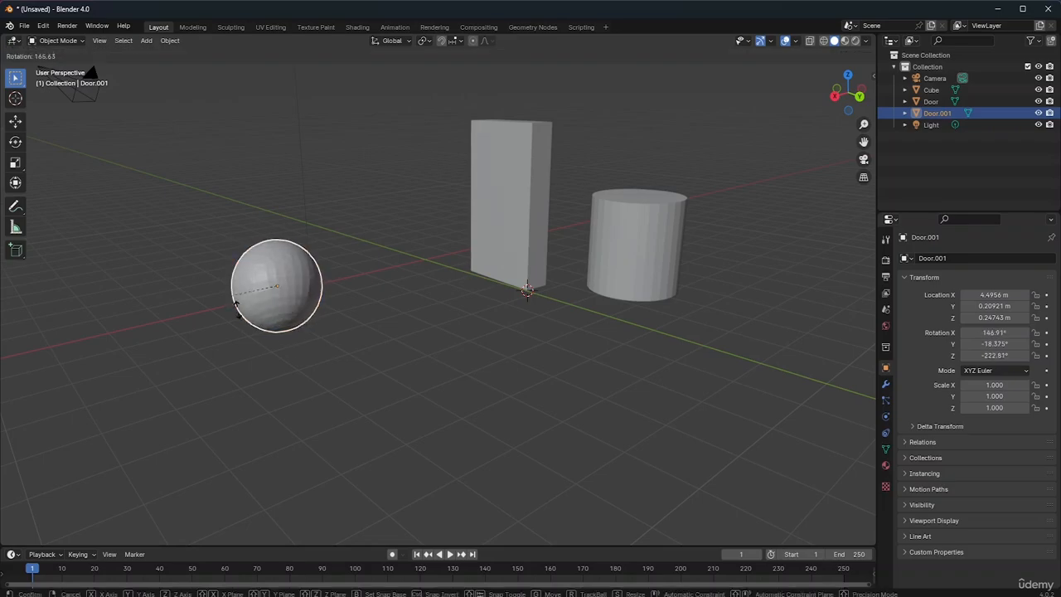
right_click(308, 331)
click(1036, 152)
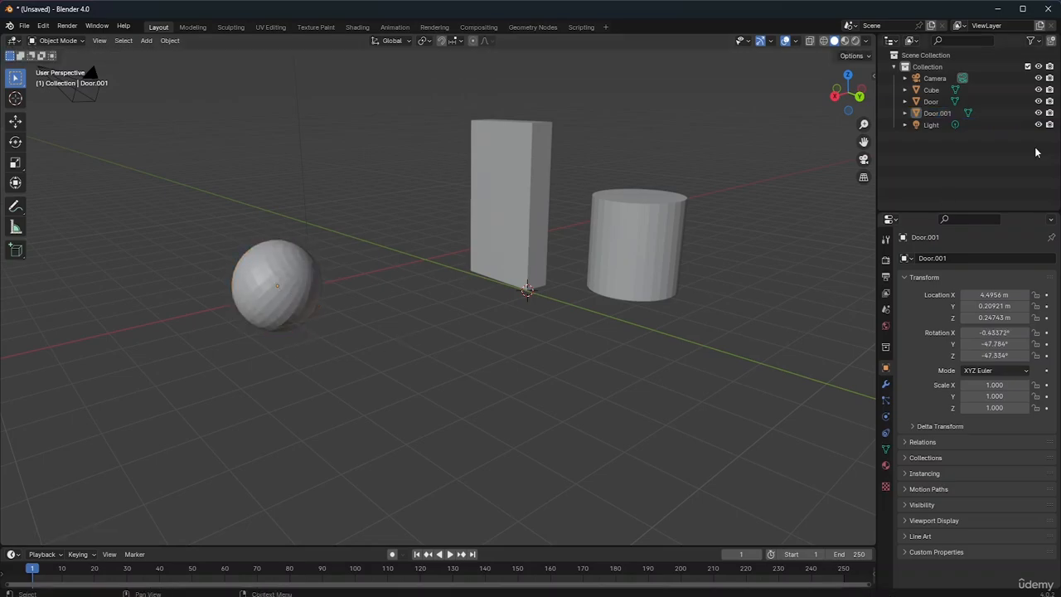
Rename the Door.001 object as Sphere and deselect it
double_click(945, 112)
key(BackSpace)
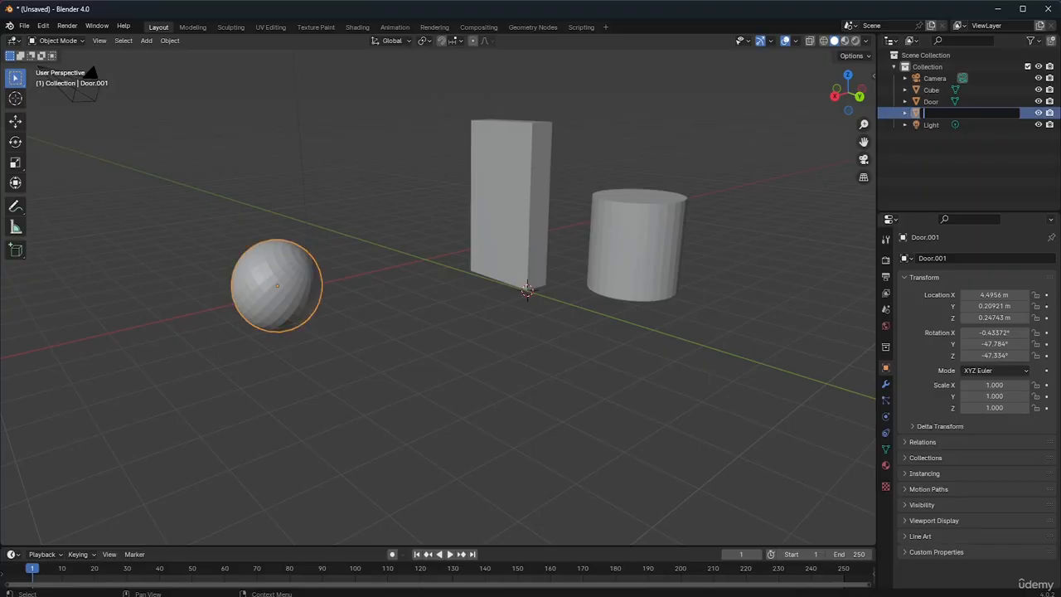
text(Sphere)
key(Return)
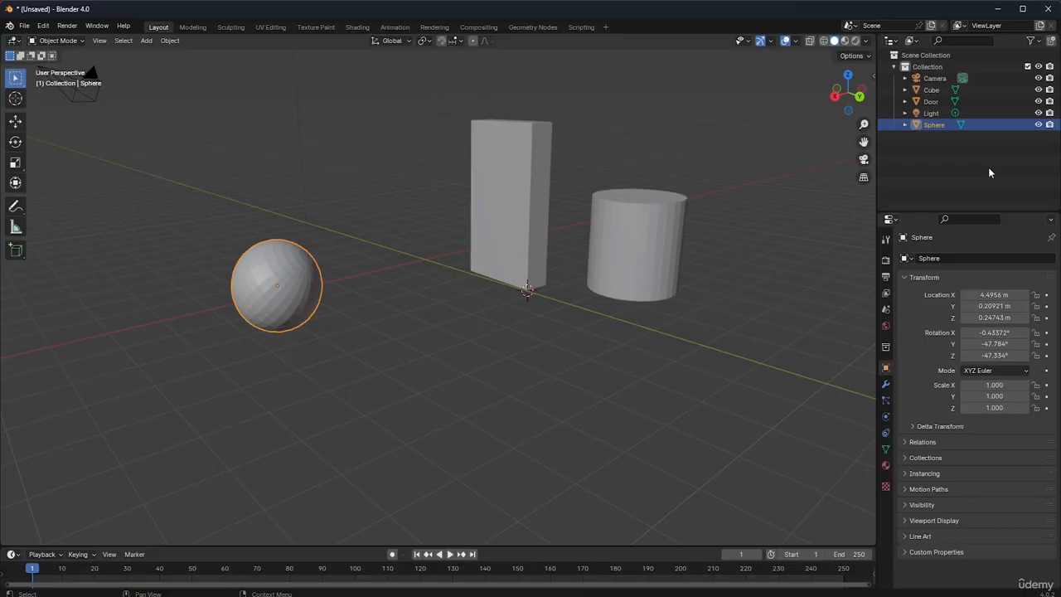
click(387, 424)
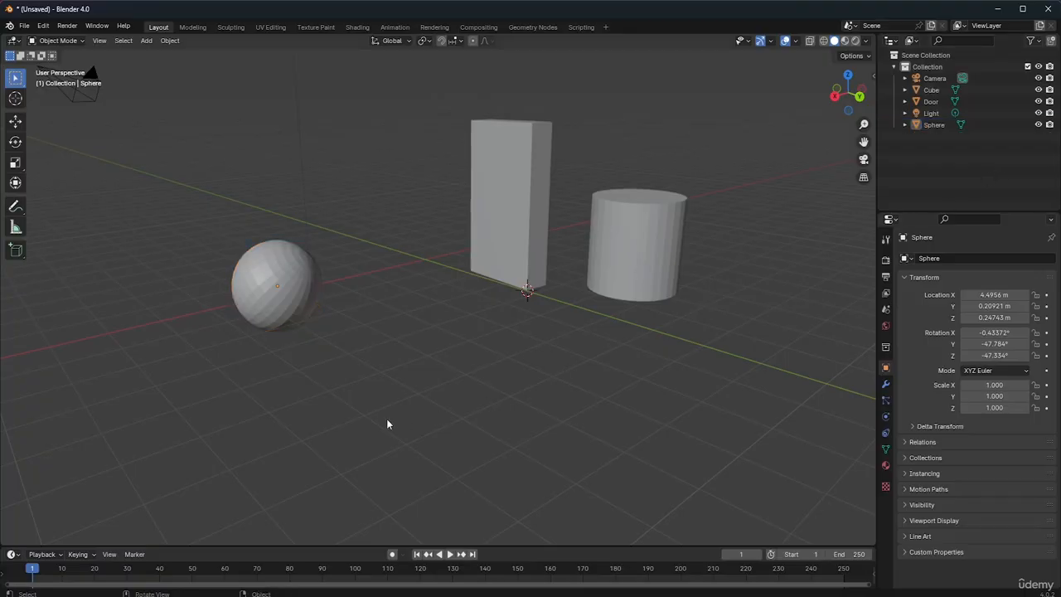
Move the Door object, slab and cylinder together, to about X 1.32, Y 3.03, Z 0.59 m
click(537, 232)
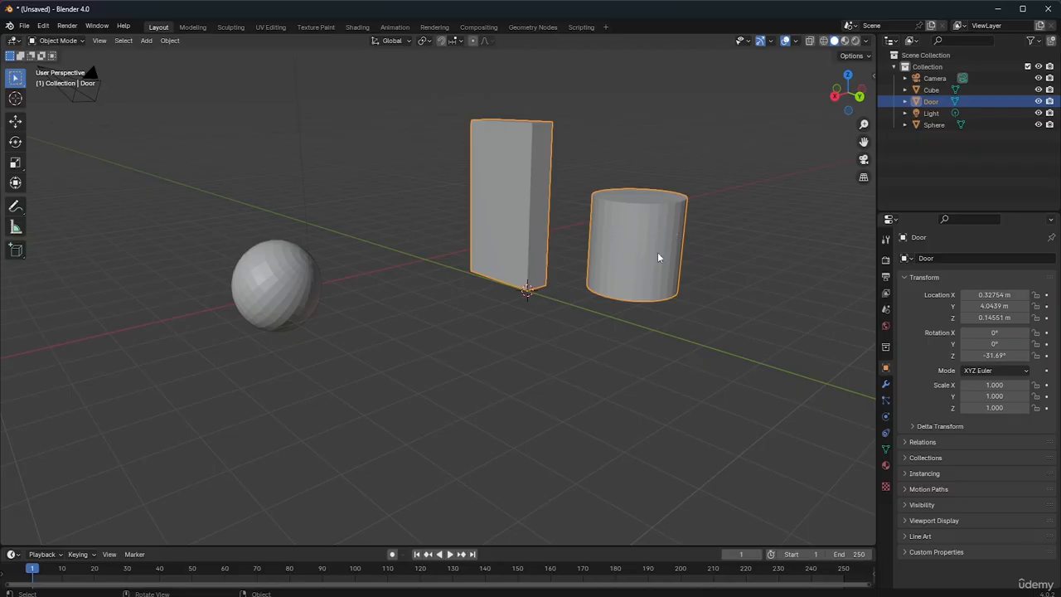
key(g)
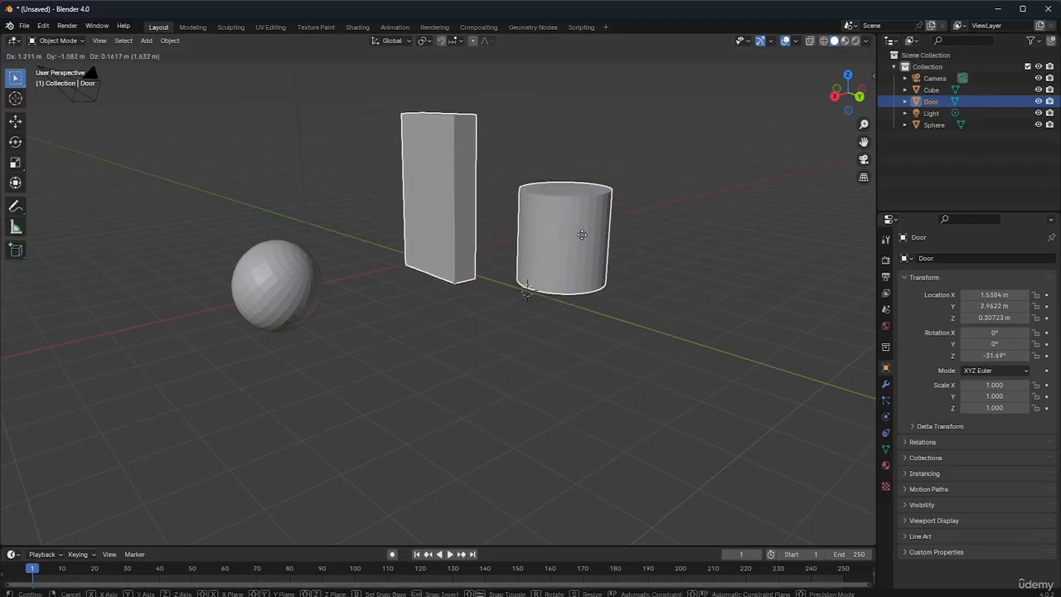
click(592, 231)
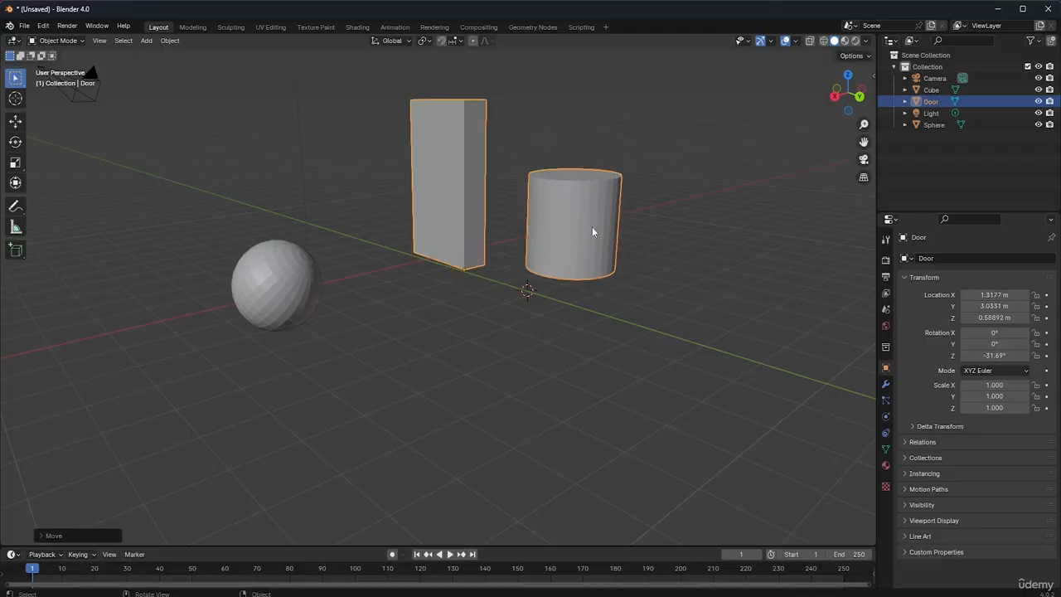
Move the sphere to about X 3.84, Y 0.35, Z 1.24 m and leave no object selected
click(298, 292)
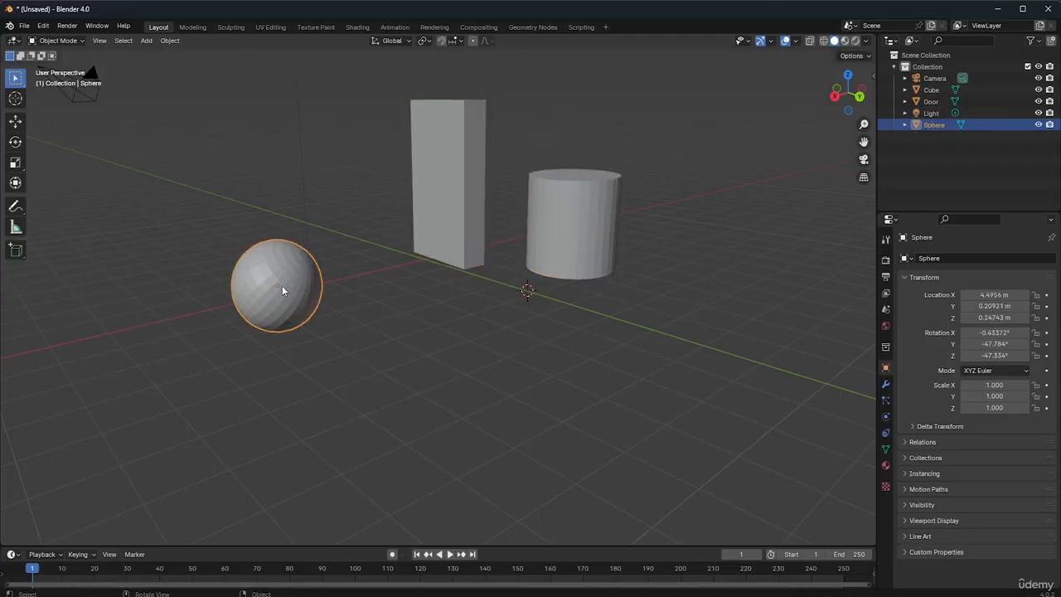
key(g)
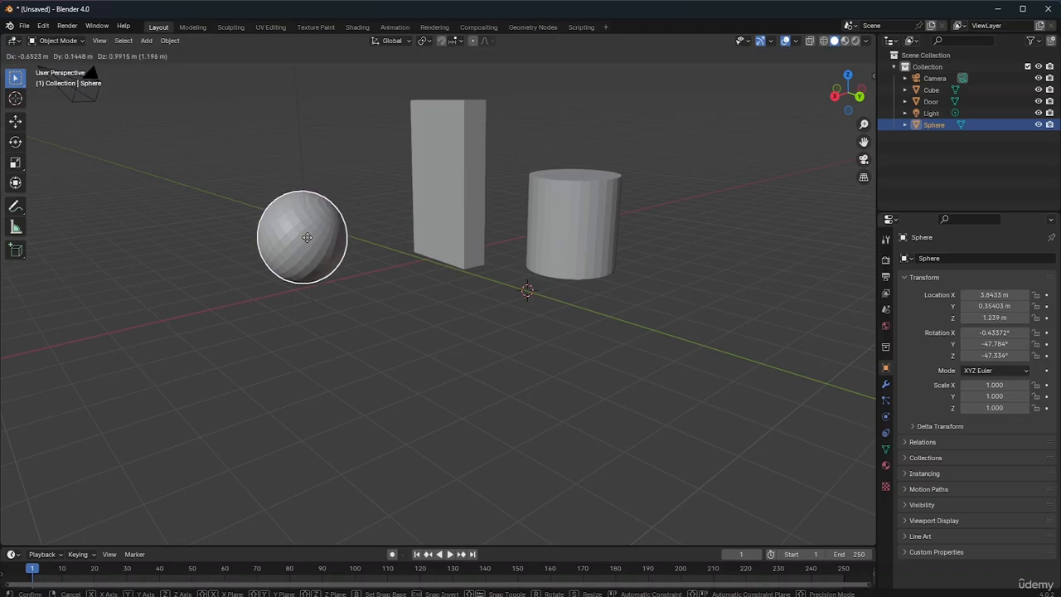
click(306, 238)
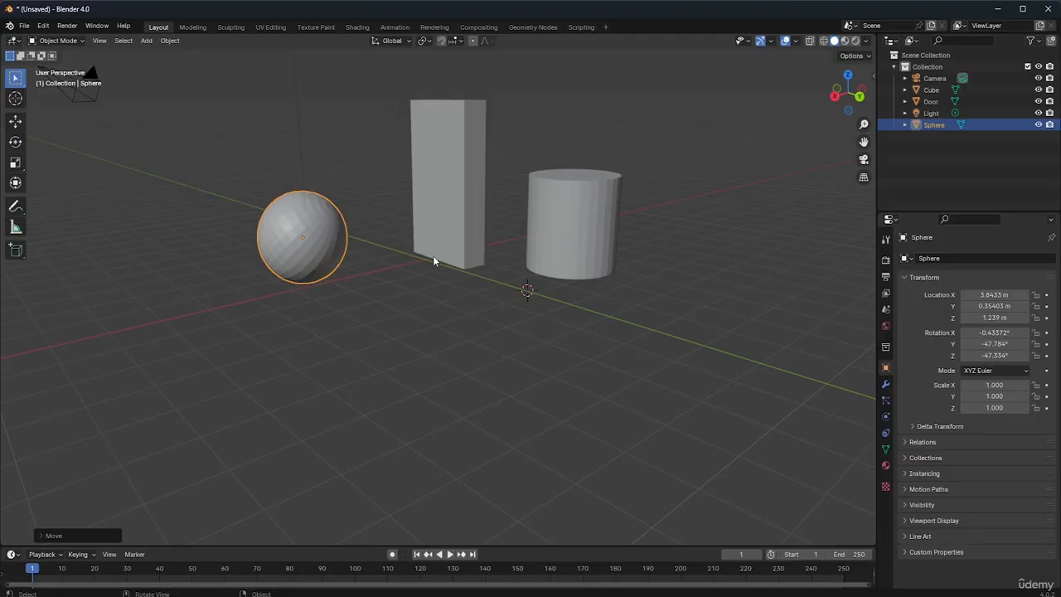
click(462, 217)
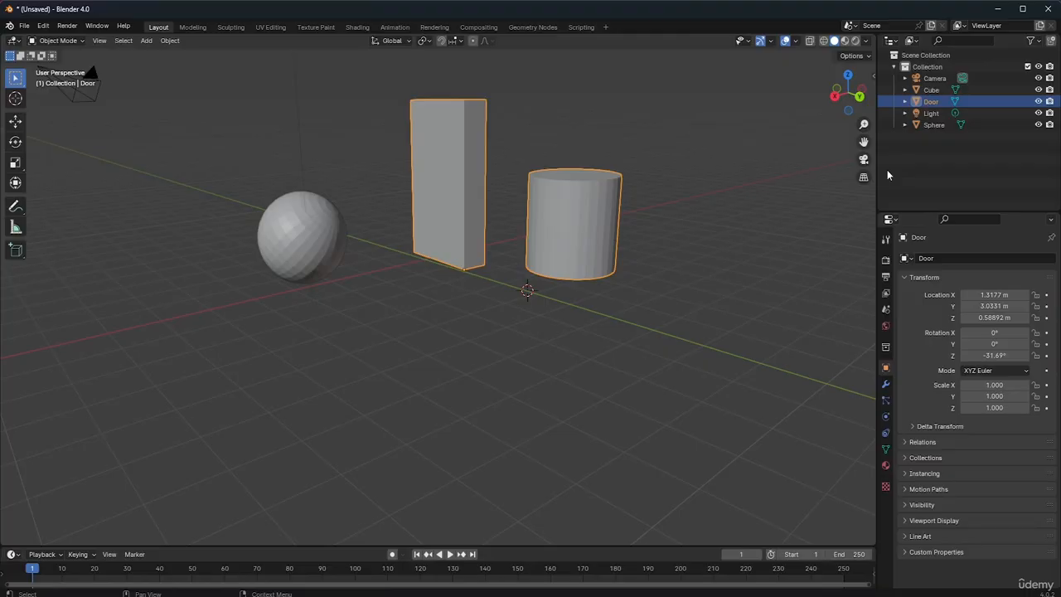
click(420, 336)
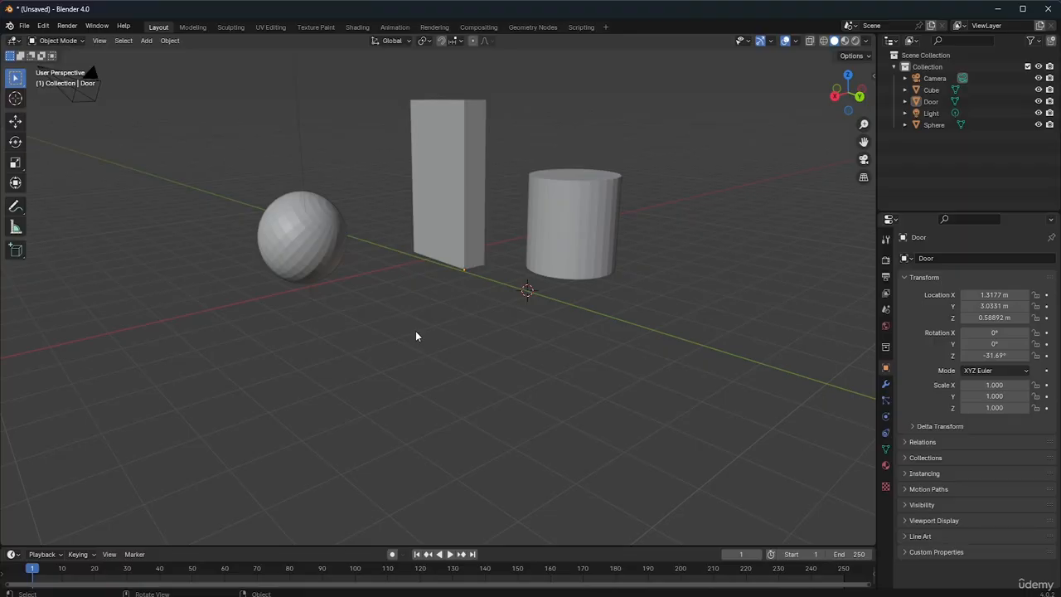
Move the Door object, slab and cylinder together, about 0.02 m along global X to X 1.34 m
shift+click(543, 203)
shift+click(460, 188)
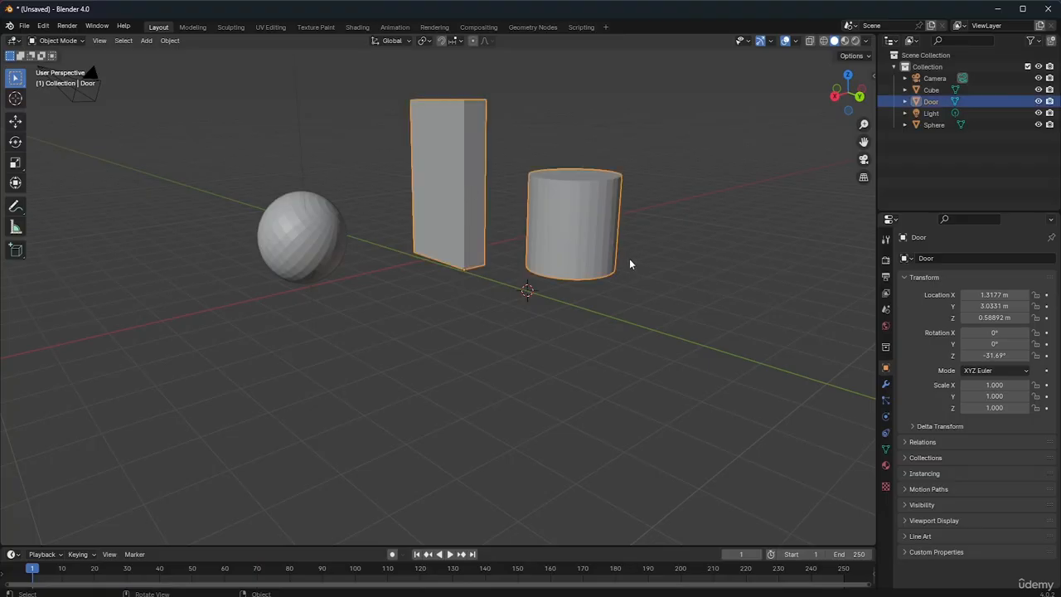
key(g)
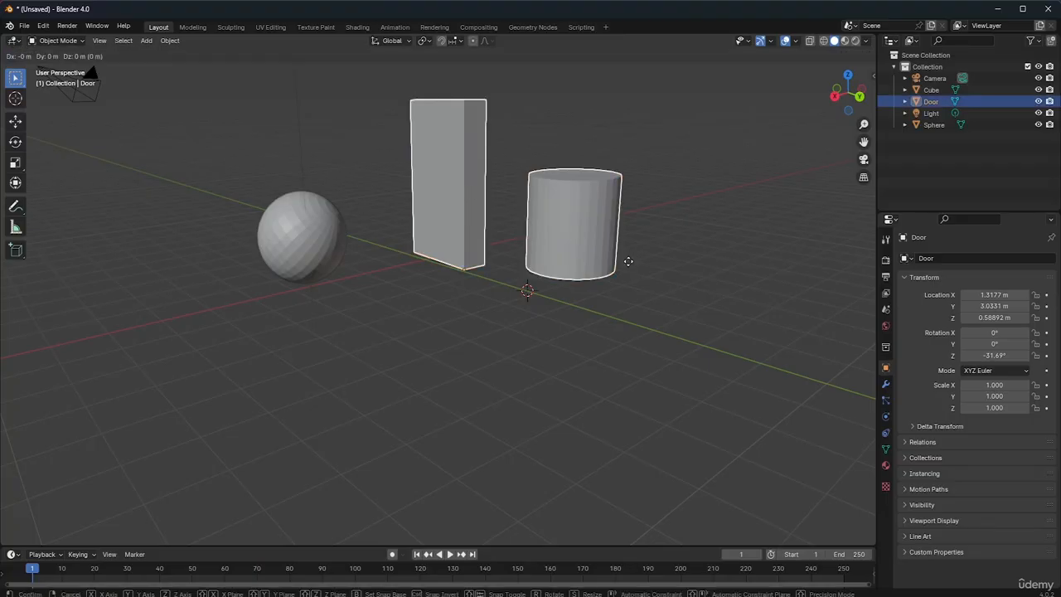
key(x)
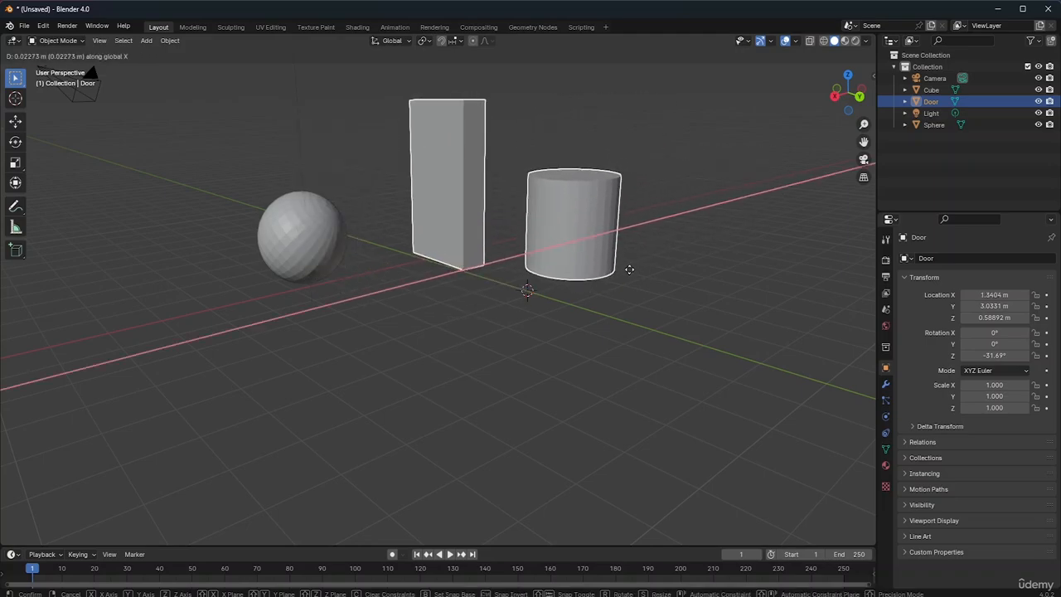
click(629, 269)
click(661, 265)
click(578, 250)
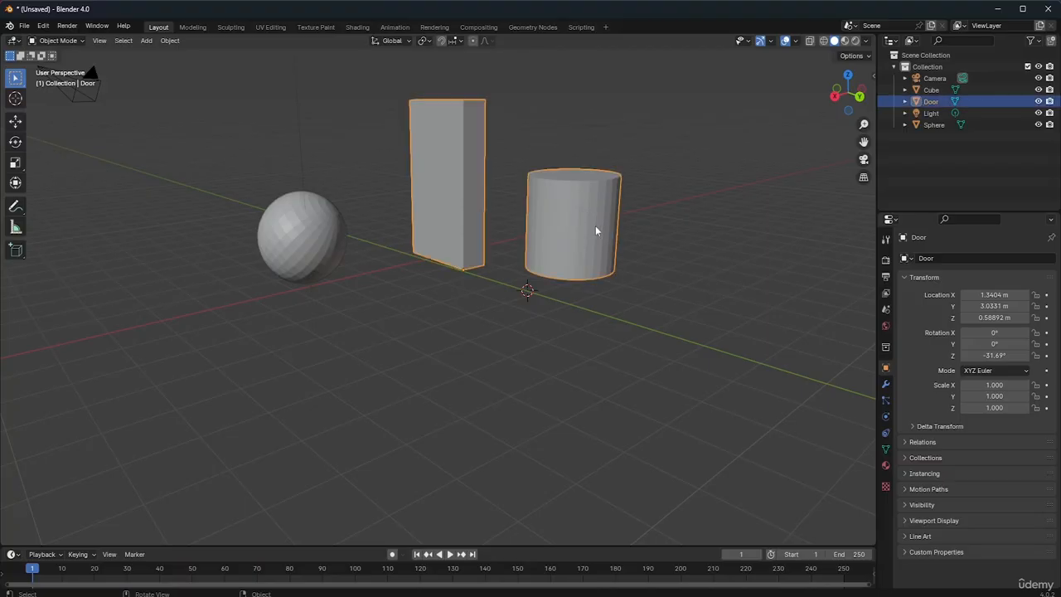
Enter Edit Mode on the Door object and select the whole cylinder with Select Linked from one top-rim vertex
click(70, 40)
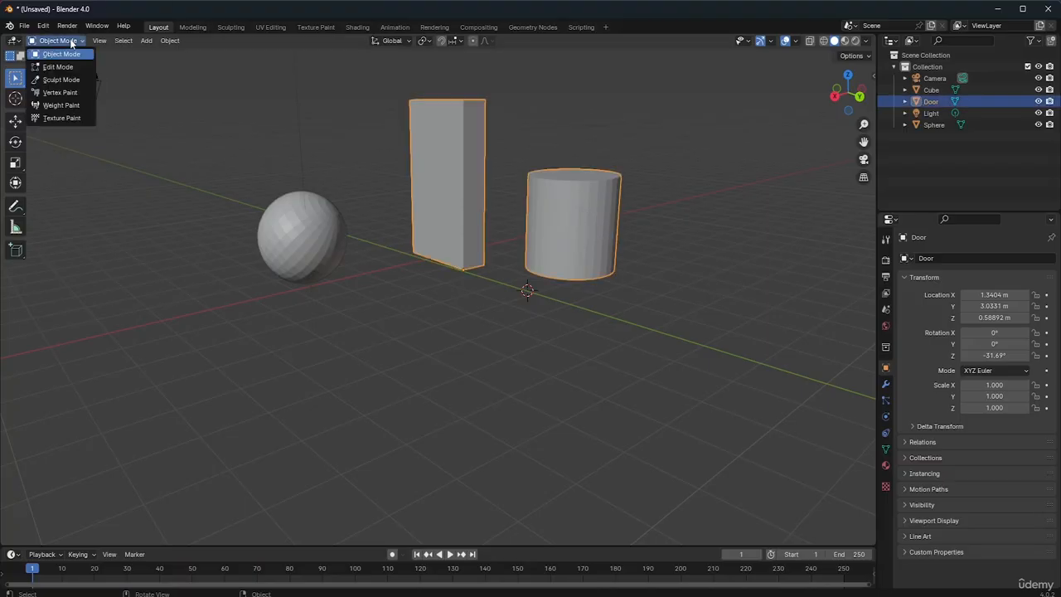
click(58, 66)
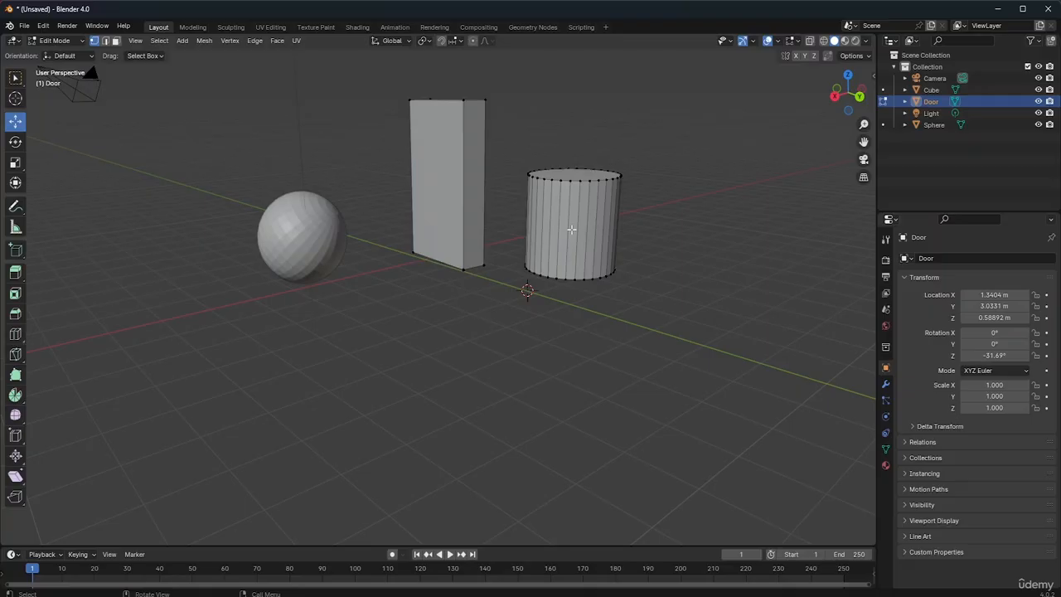
click(580, 182)
click(156, 40)
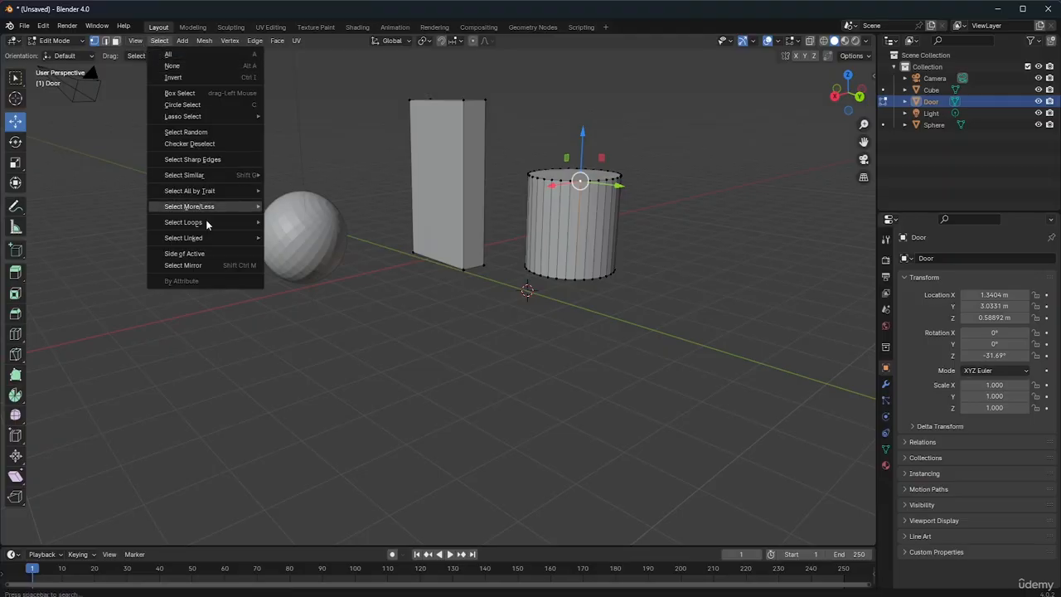
mouse_move(206, 238)
click(299, 238)
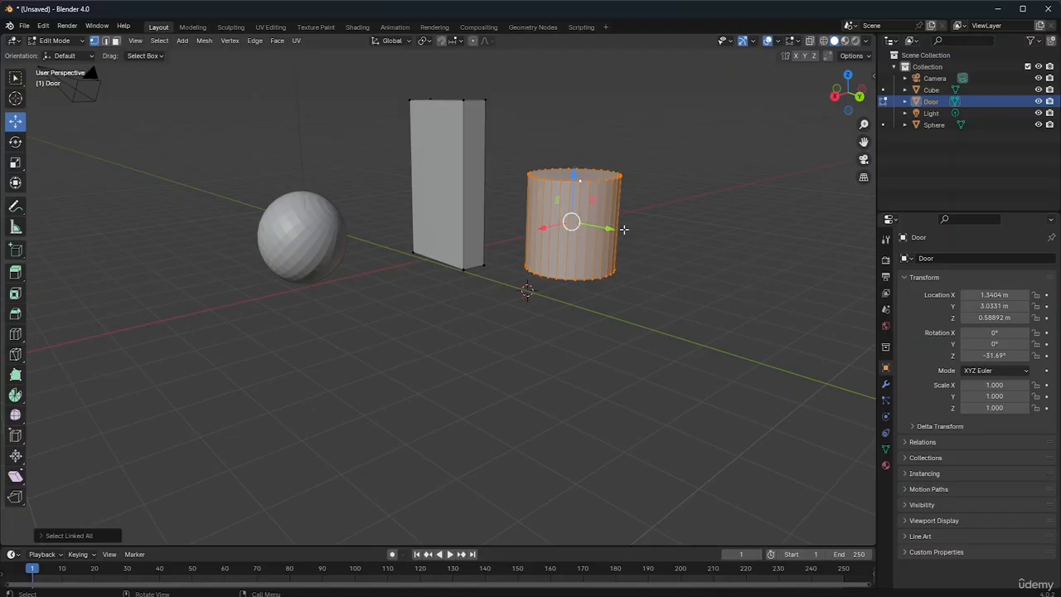
Return to Object Mode and look through the object commands and Set Origin options for the Door object
click(55, 40)
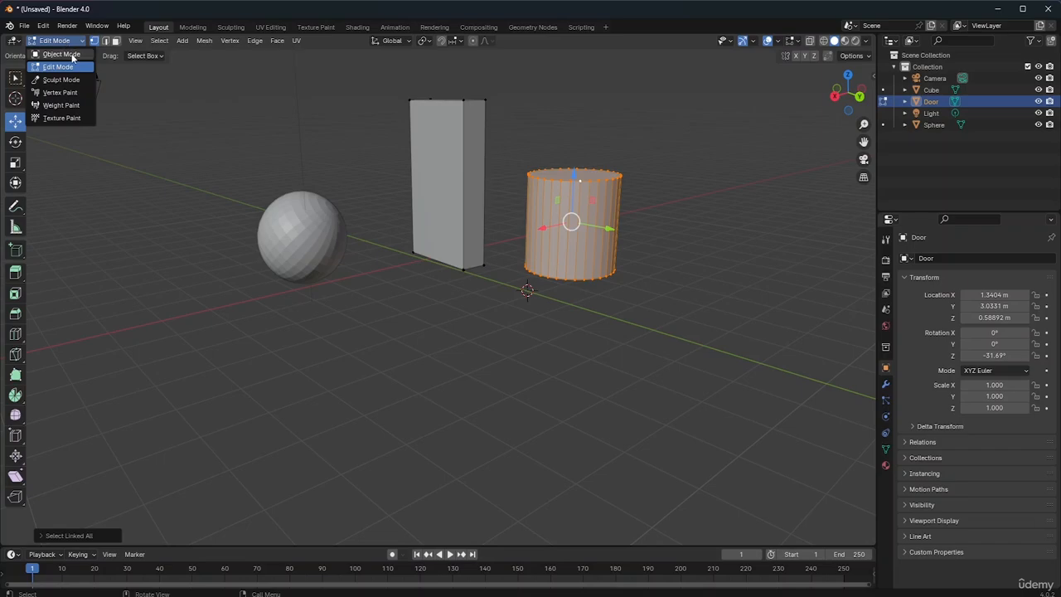
click(61, 54)
click(169, 40)
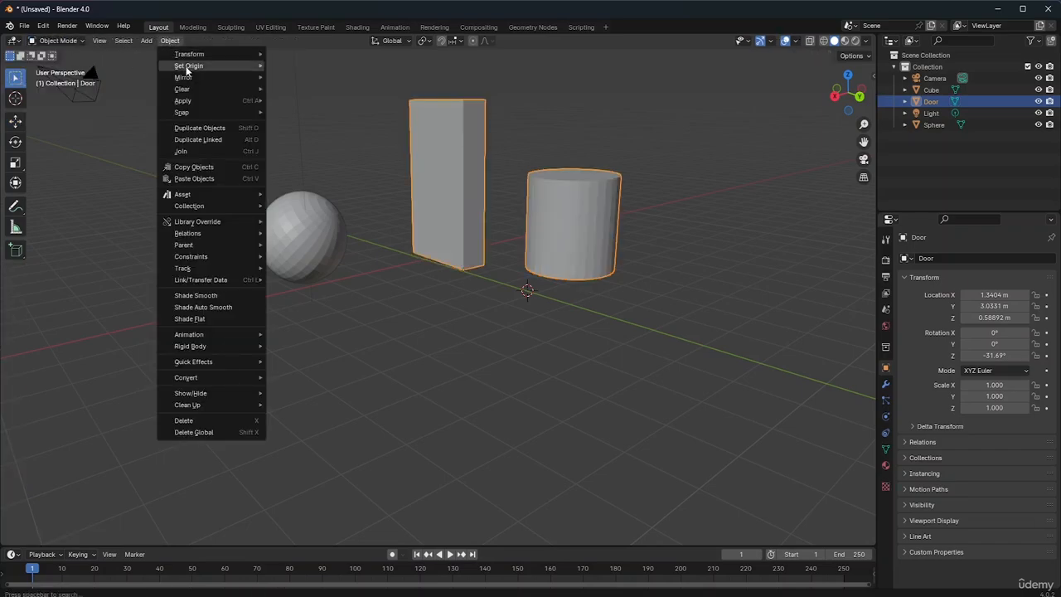
mouse_move(201, 112)
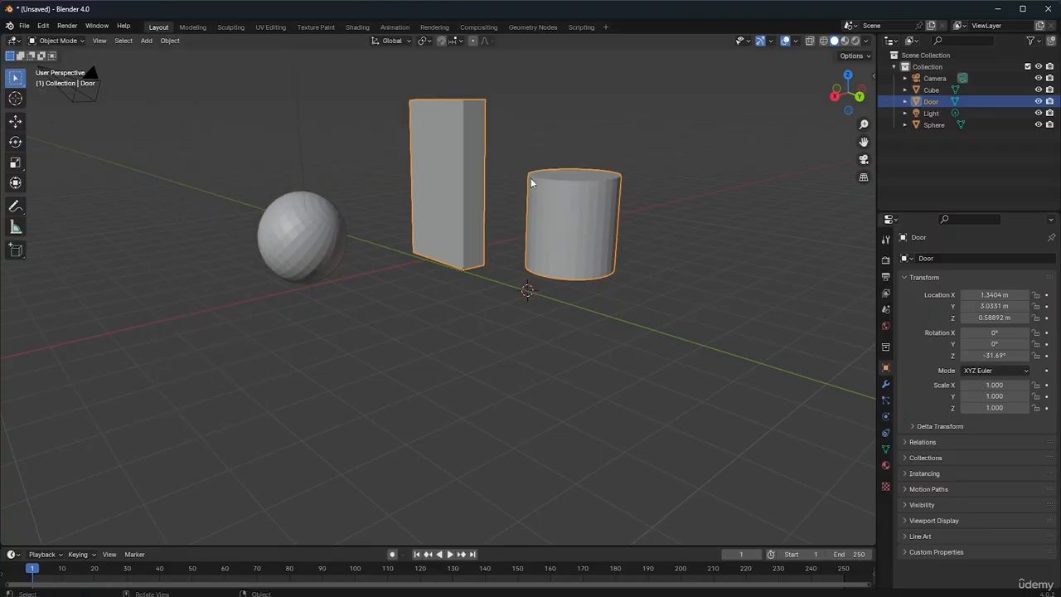
click(170, 40)
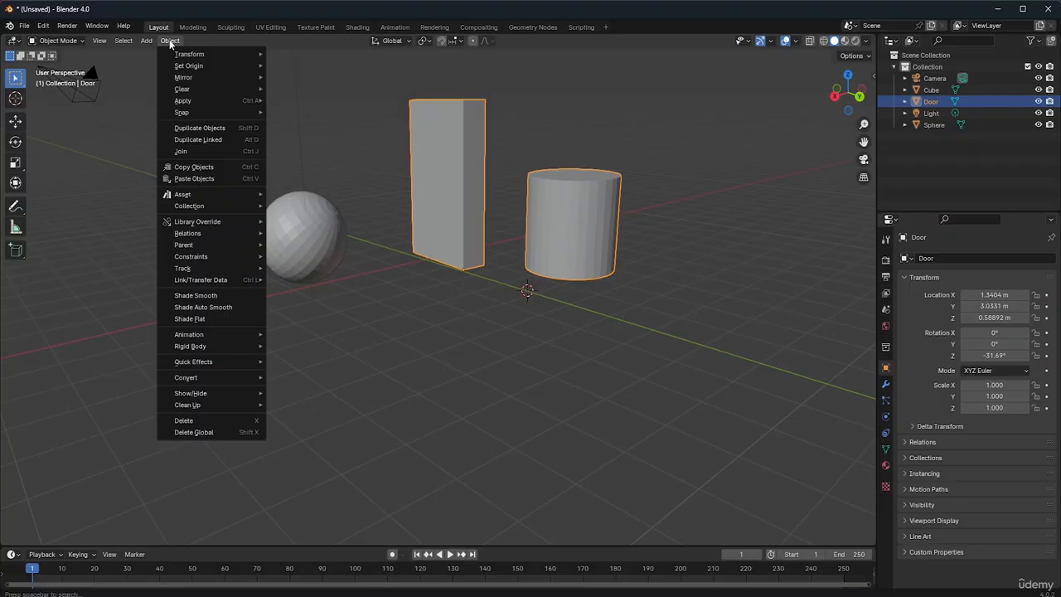
mouse_move(130, 43)
click(167, 39)
click(167, 40)
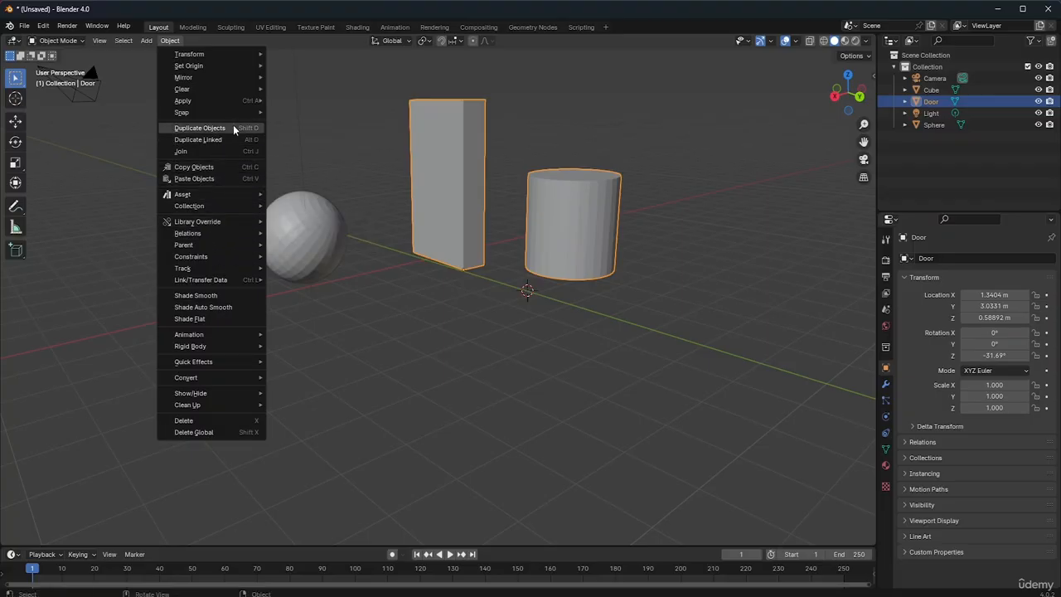
mouse_move(238, 66)
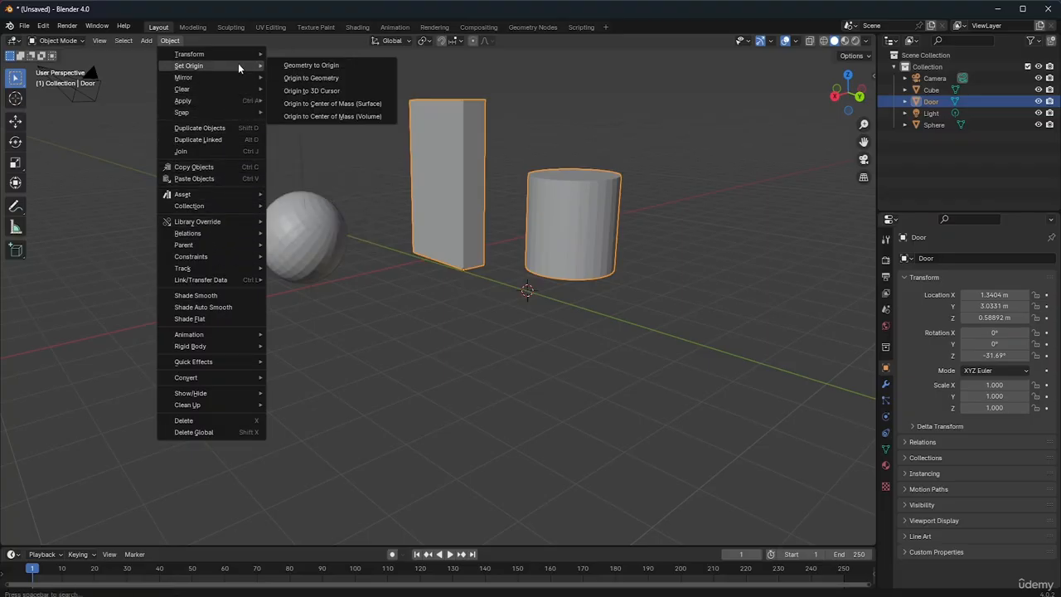
mouse_move(235, 99)
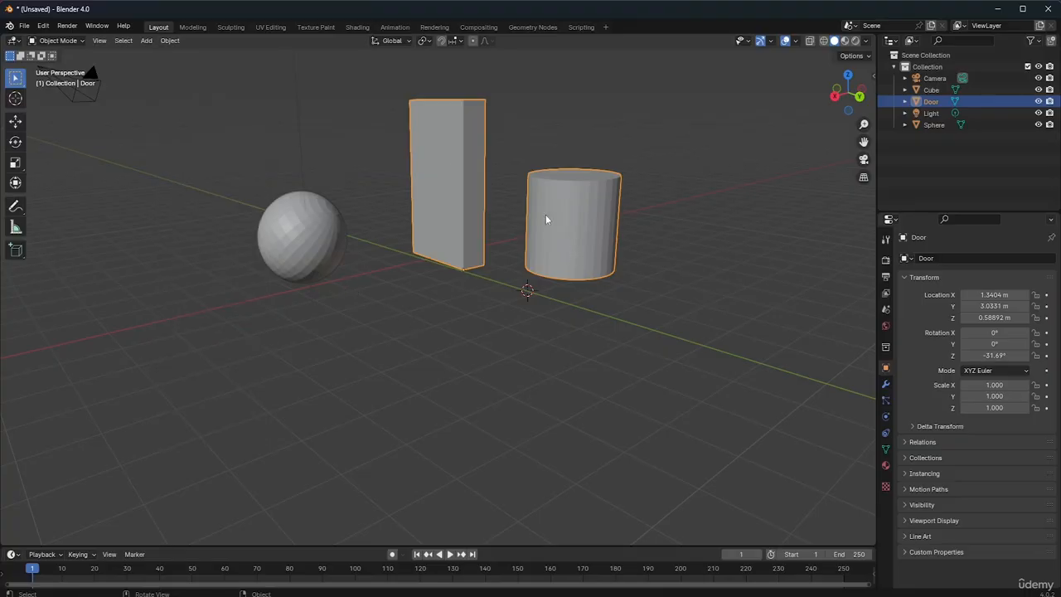
Reopen the Door mesh in Edit Mode and expand a single top-rim vertex to all linked cylinder geometry
click(58, 41)
click(66, 66)
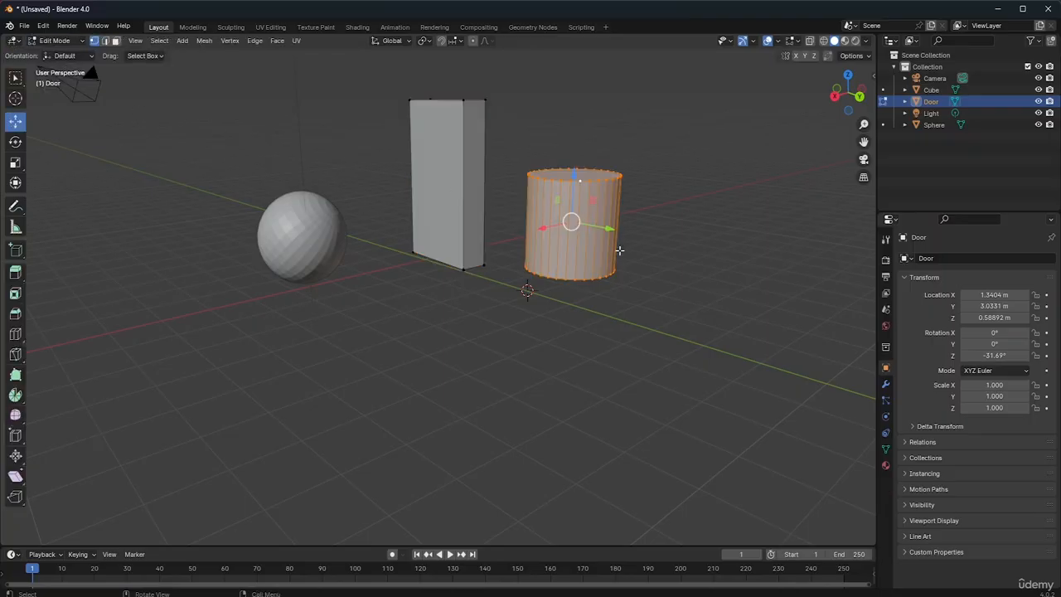
alt+click(570, 182)
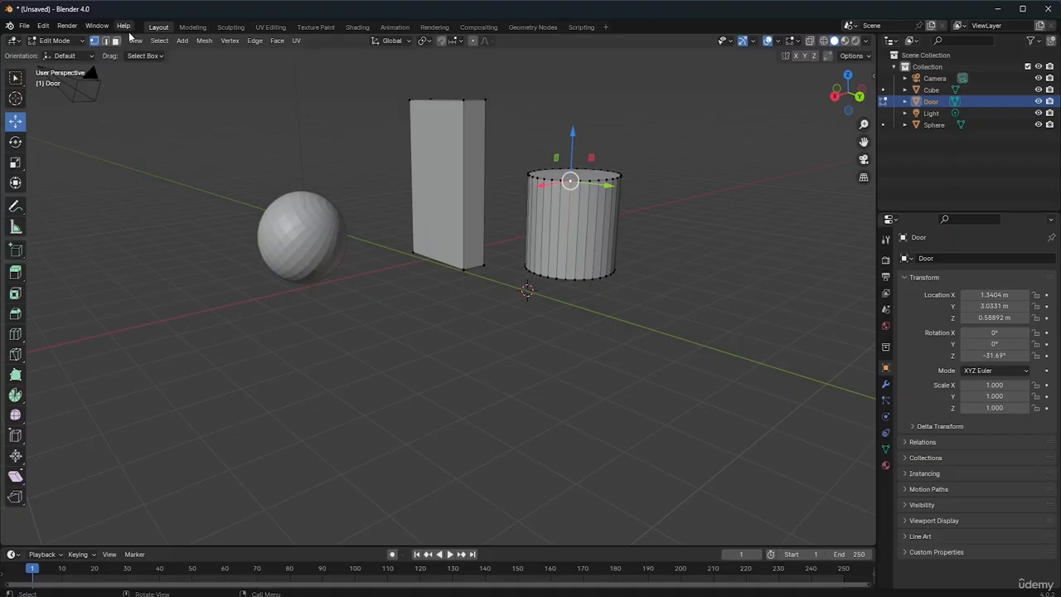
click(158, 41)
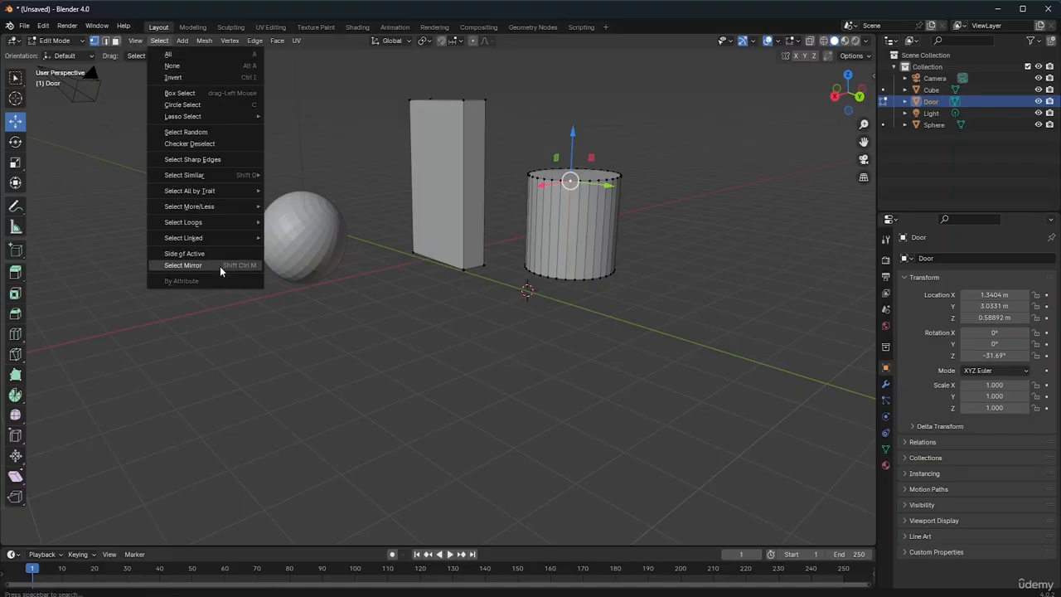
mouse_move(220, 238)
click(321, 237)
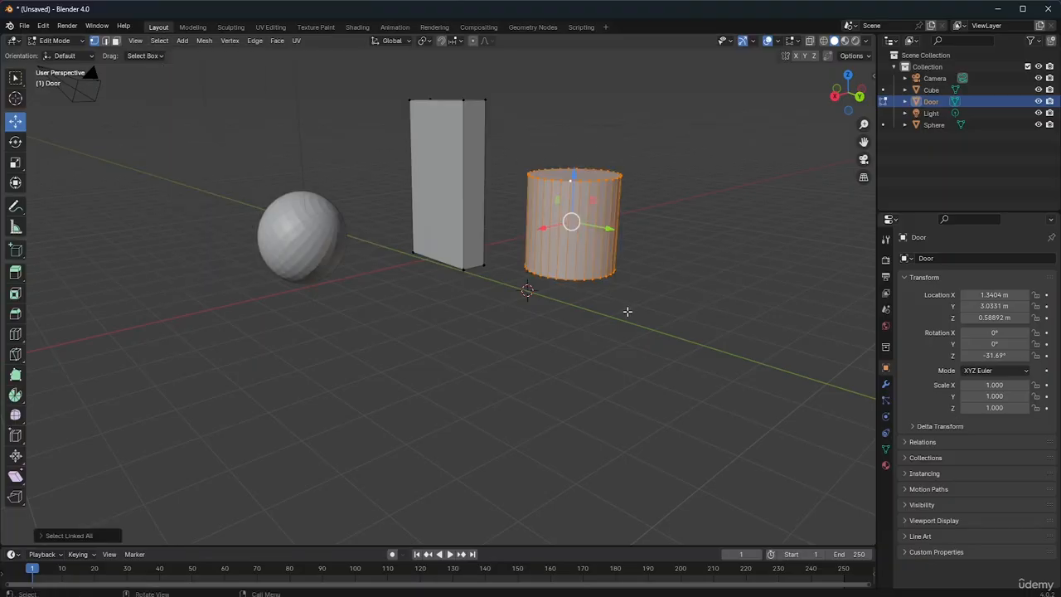
Separate the selected cylinder geometry into its own object and return to Object Mode
click(208, 41)
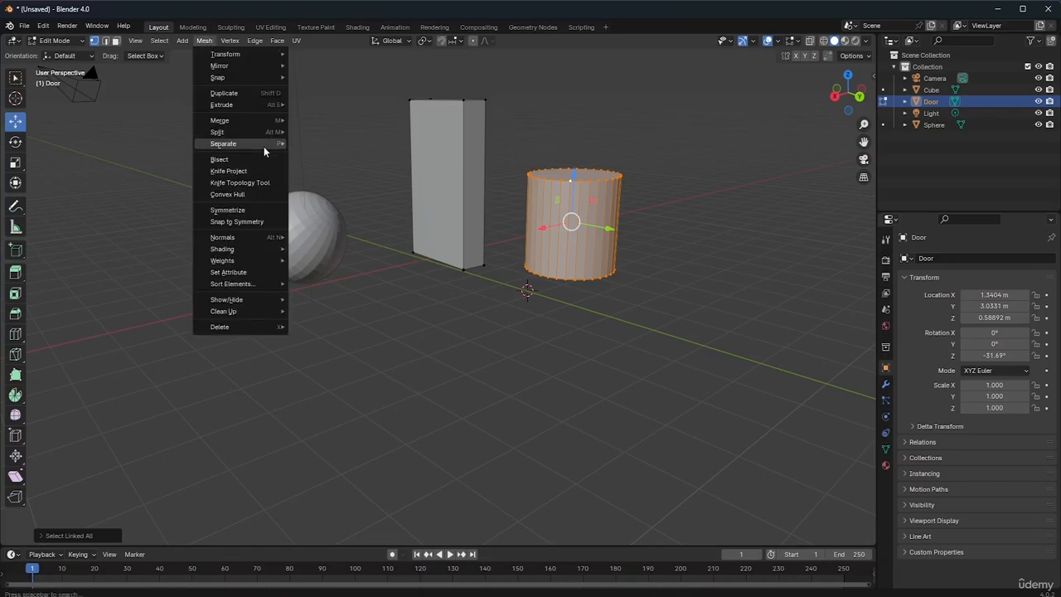
mouse_move(264, 145)
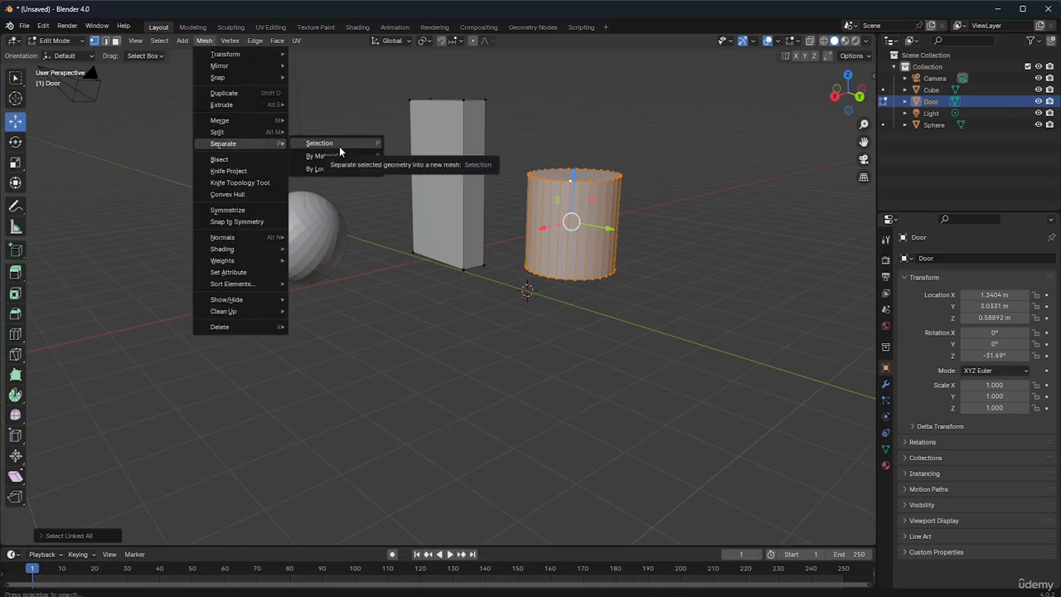
click(336, 150)
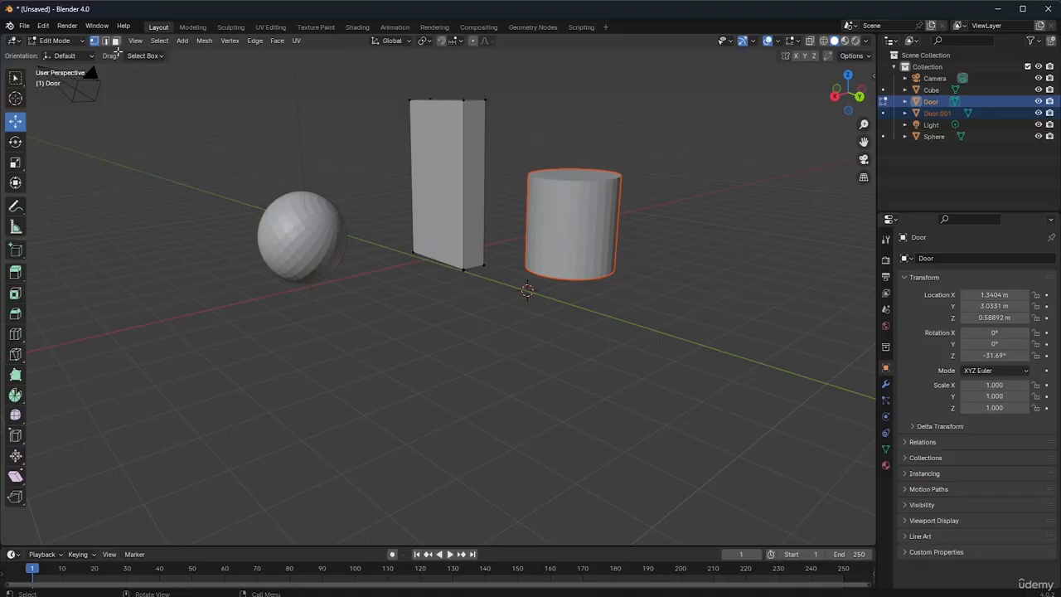
click(65, 40)
click(60, 53)
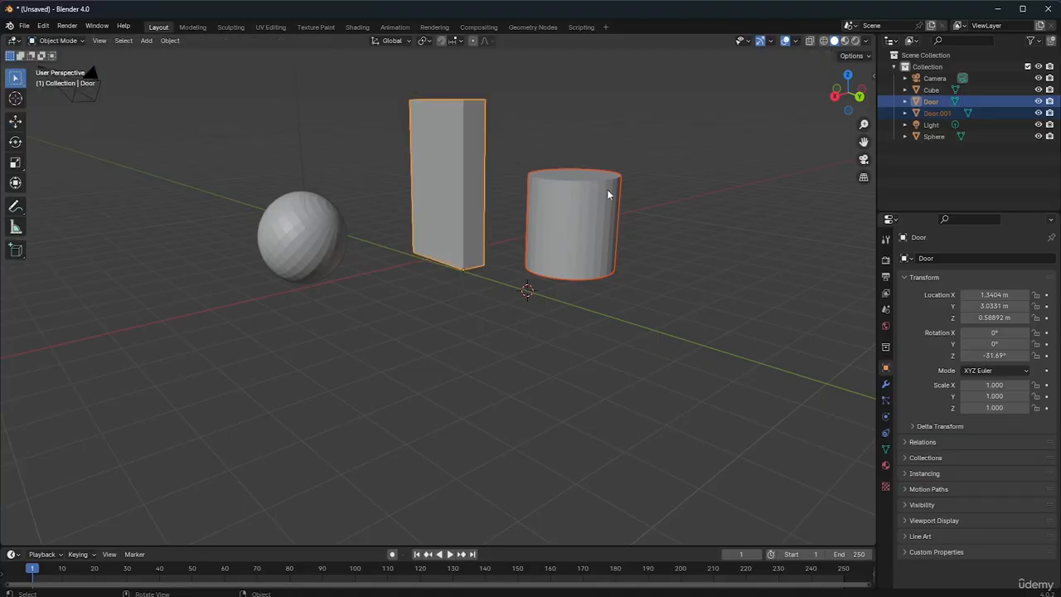
Select only the separated cylinder and rotate it slightly to about X -0.05°, Y -0.32°, Z -31.79°
click(612, 201)
click(620, 243)
click(588, 240)
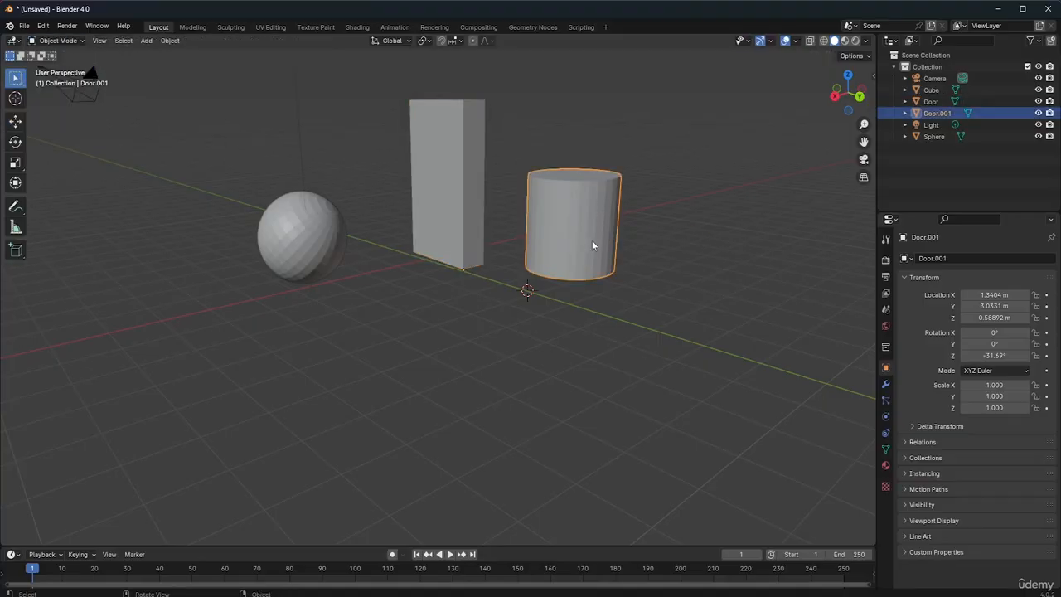
key(r)
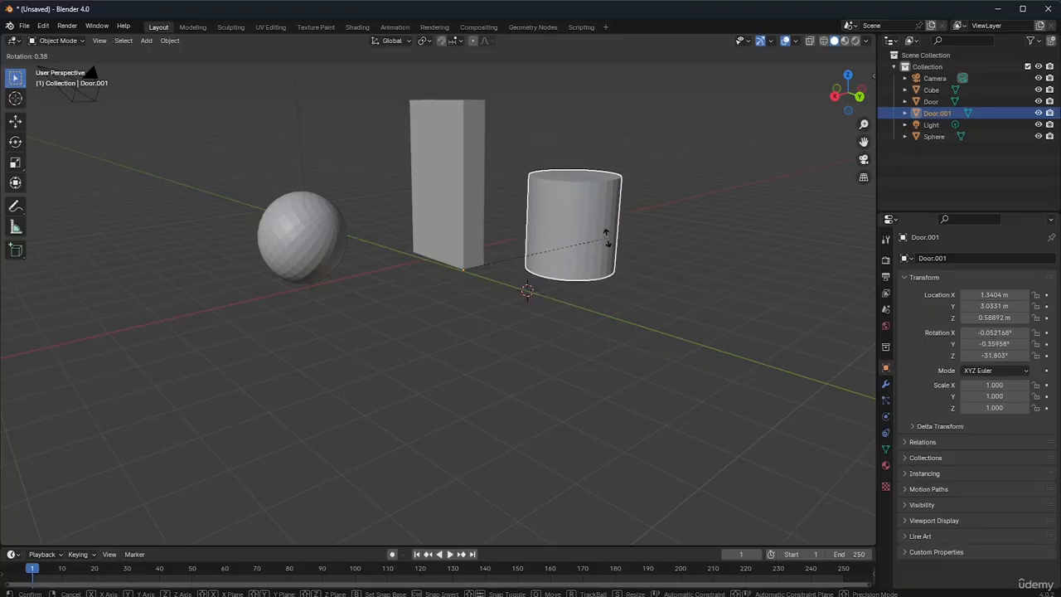
click(606, 237)
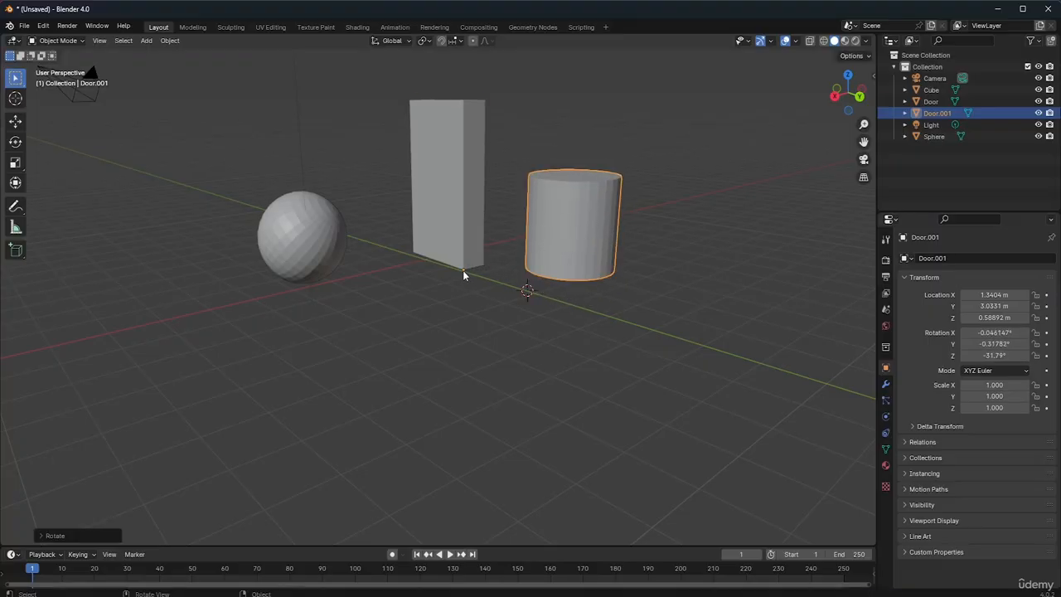
Set the cylinder's origin to its geometry
click(462, 271)
click(596, 244)
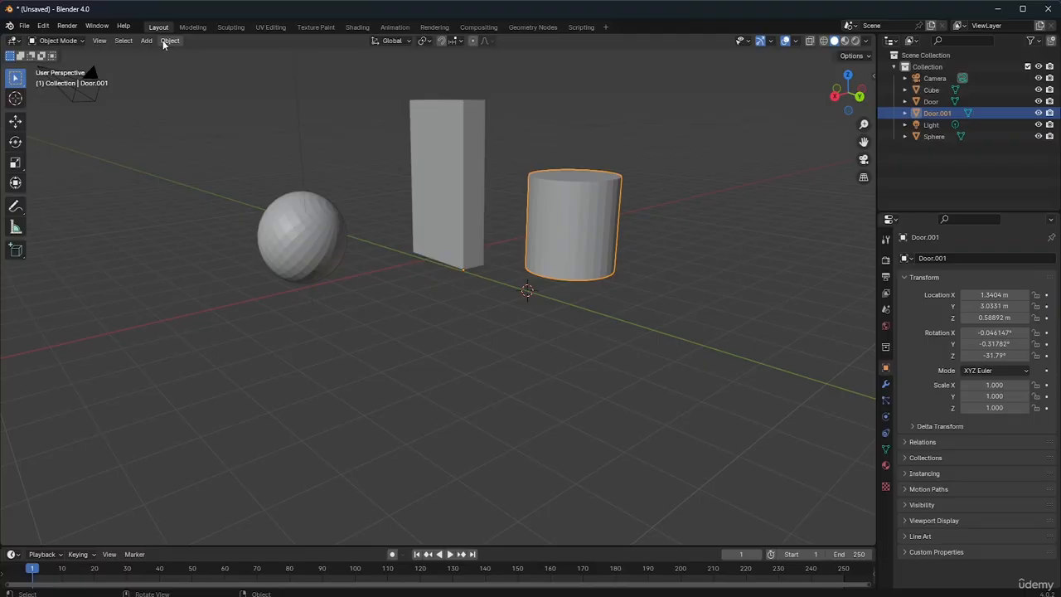
click(124, 41)
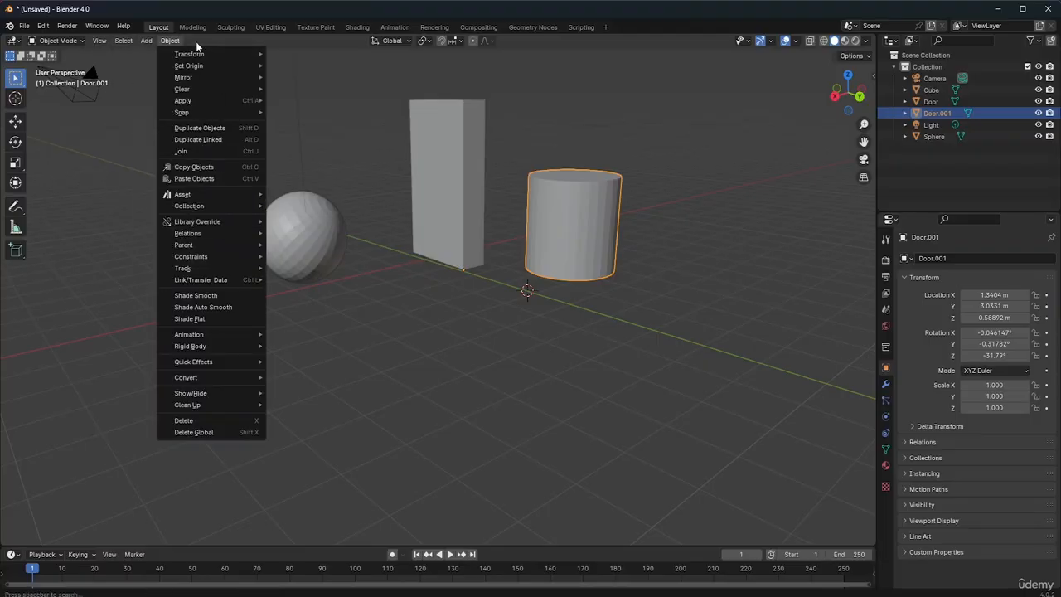
click(168, 40)
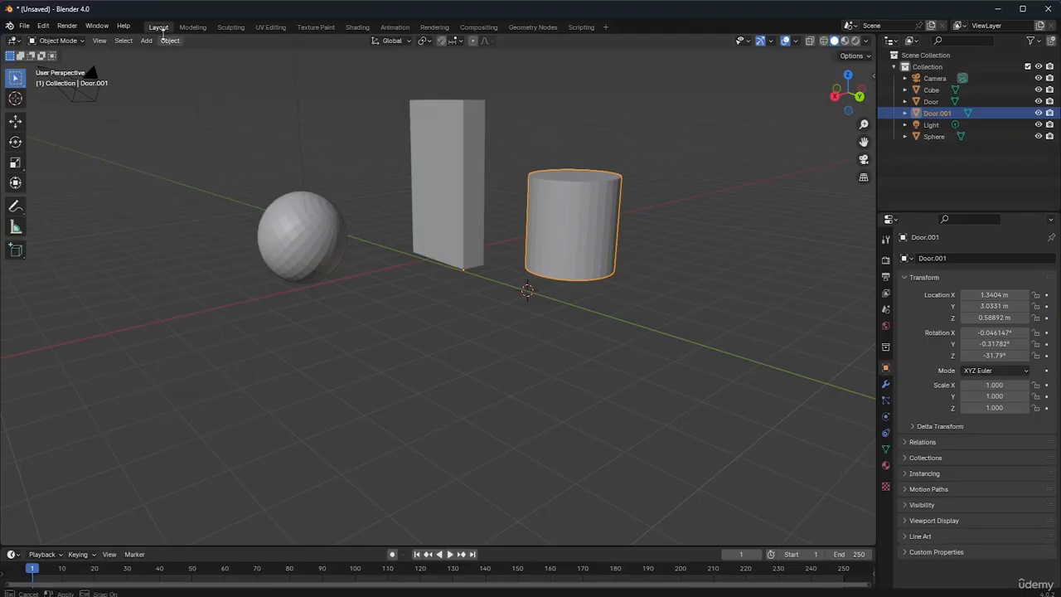
click(171, 42)
mouse_move(209, 67)
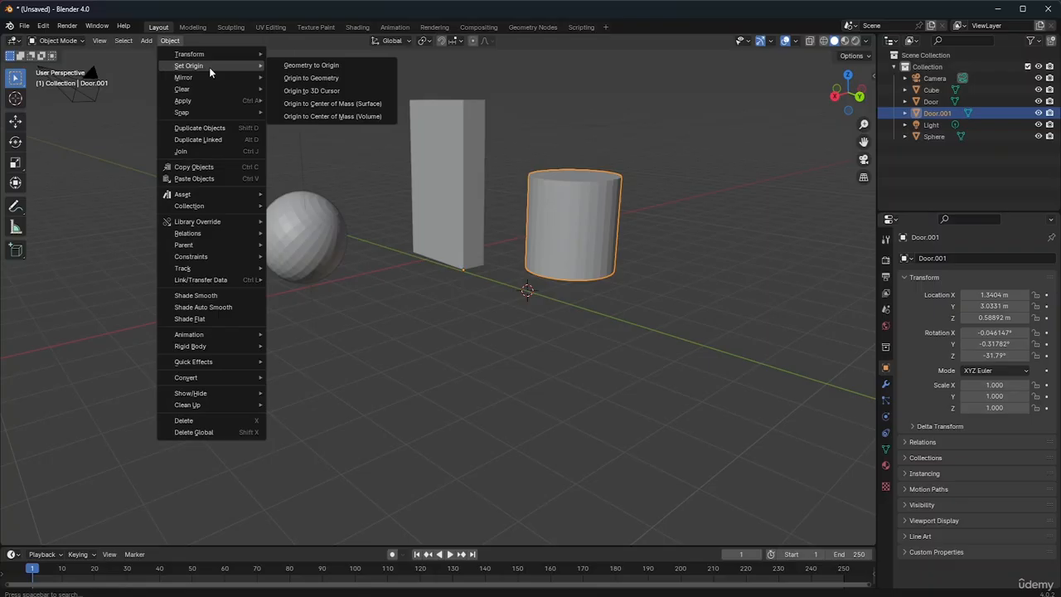
click(311, 78)
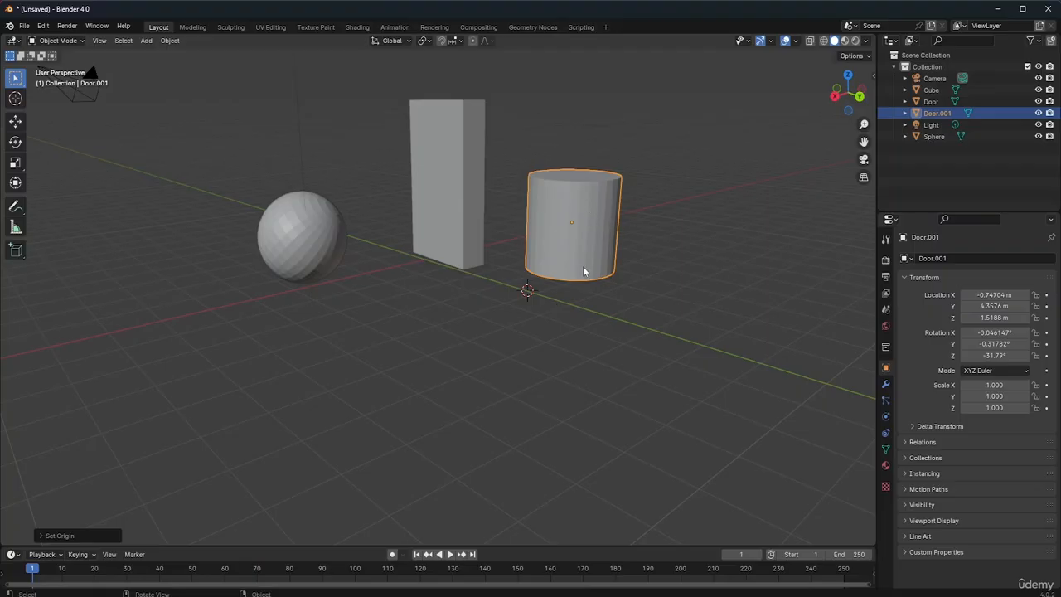
Scale the cylinder uniformly to about 1.27 and rotate it freely to about X 137.1°, Y 30.5°, Z 119.4°
key(s)
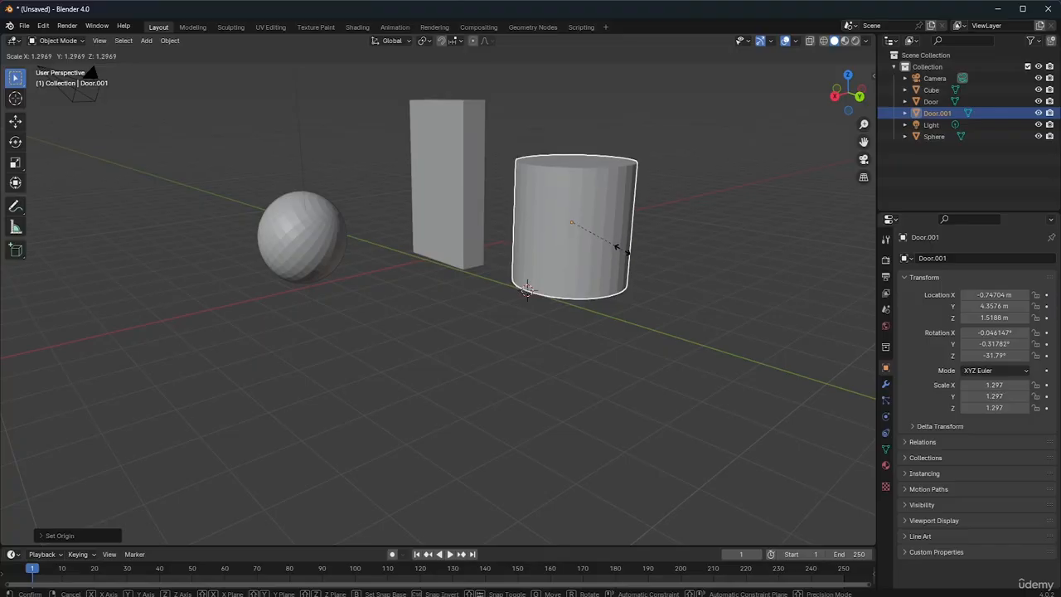
click(620, 252)
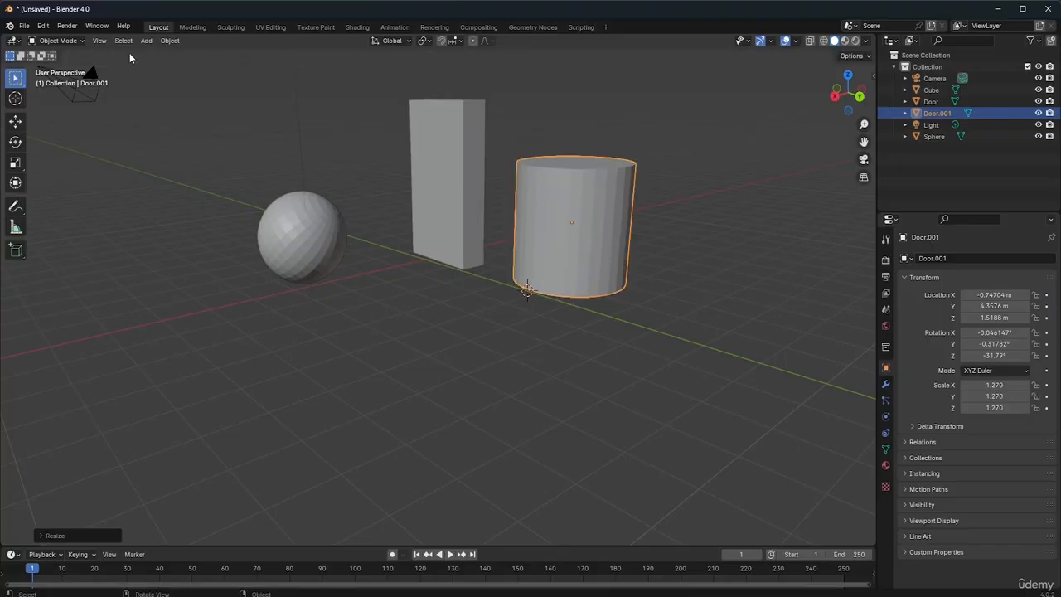
key(r)
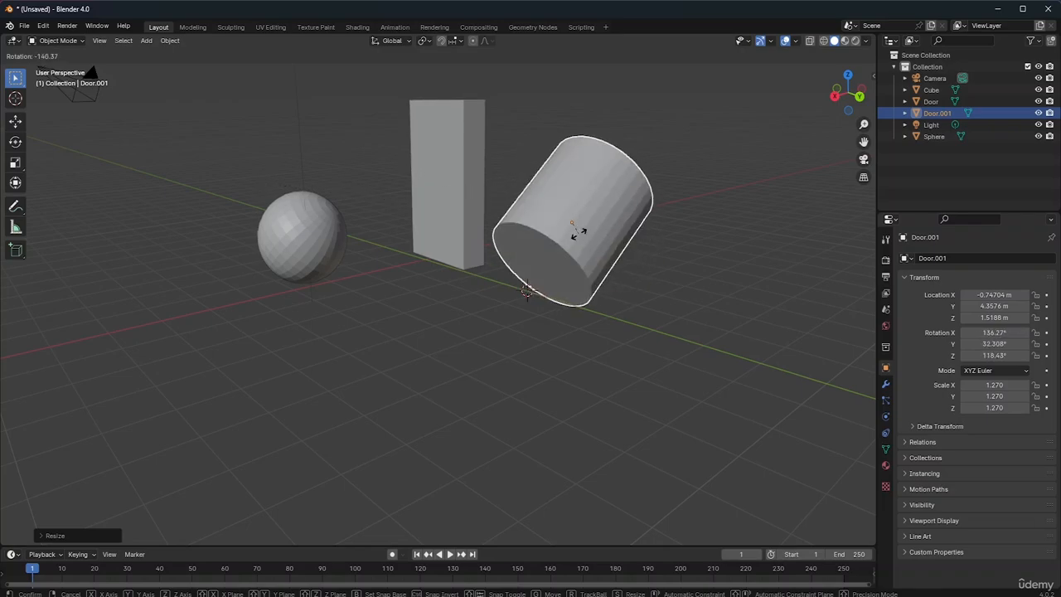
click(575, 227)
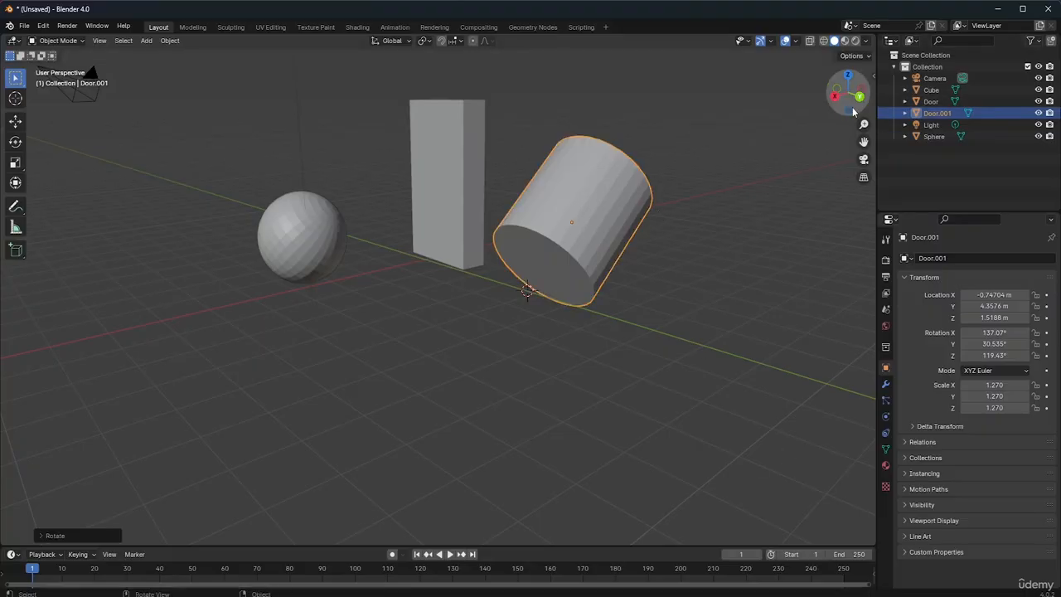
Move the cylinder along the X axis to about X -1.0941 m with the Move tool
drag(844, 103, 822, 103)
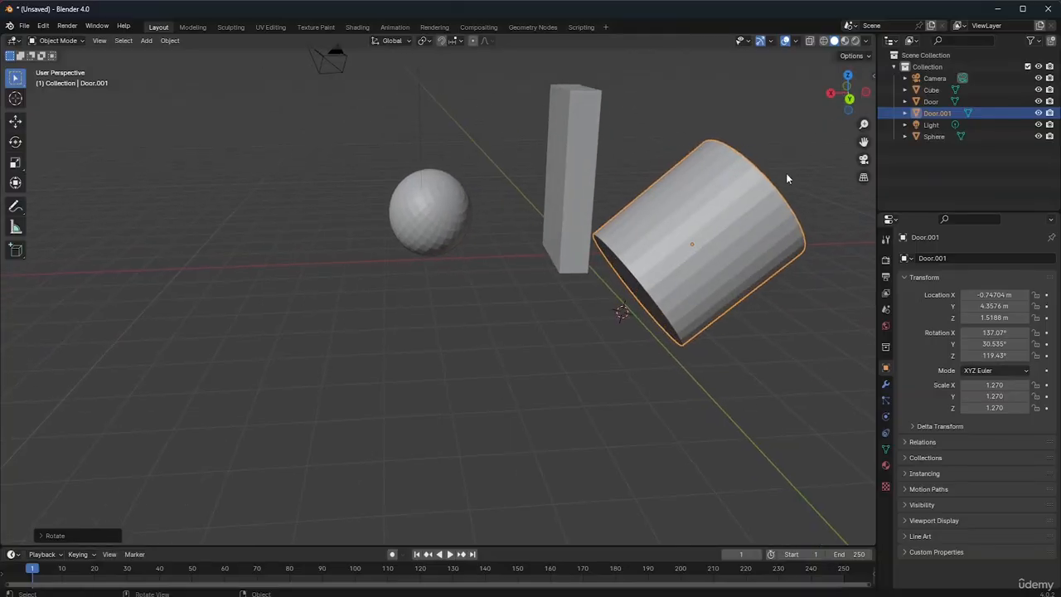
click(14, 121)
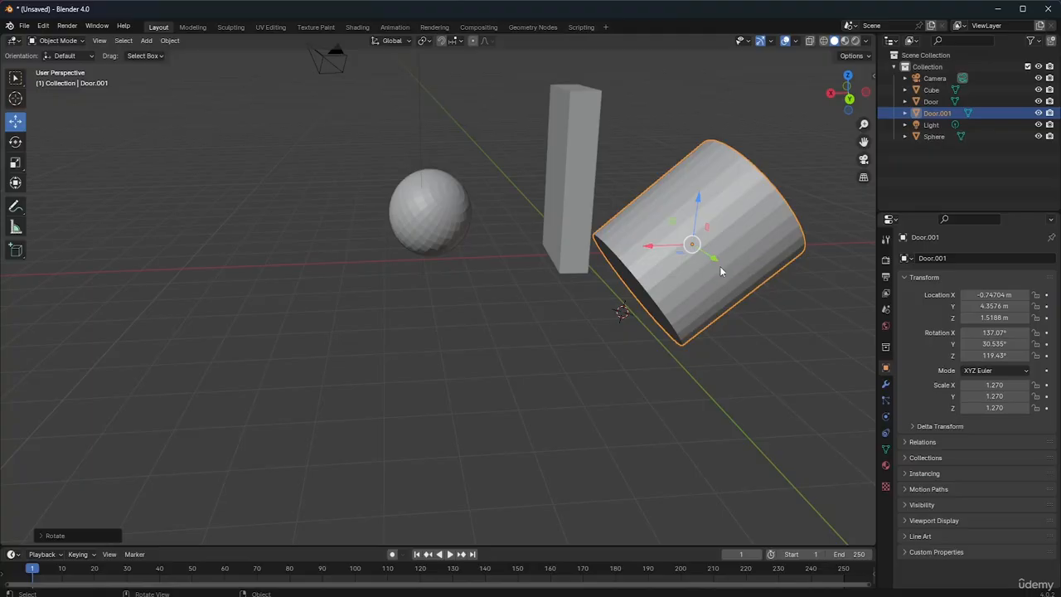
key(x)
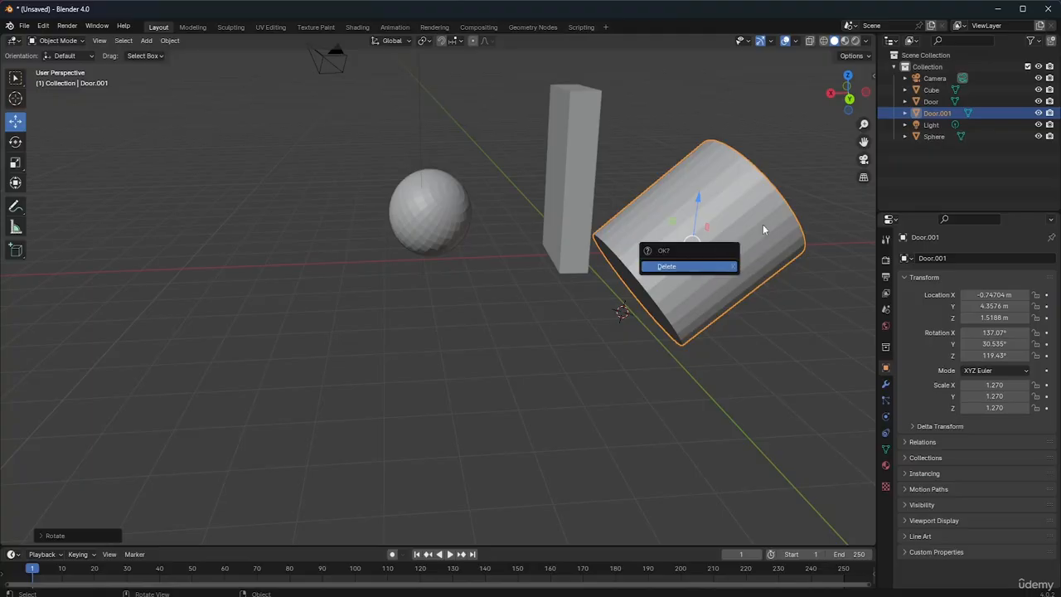
key(Escape)
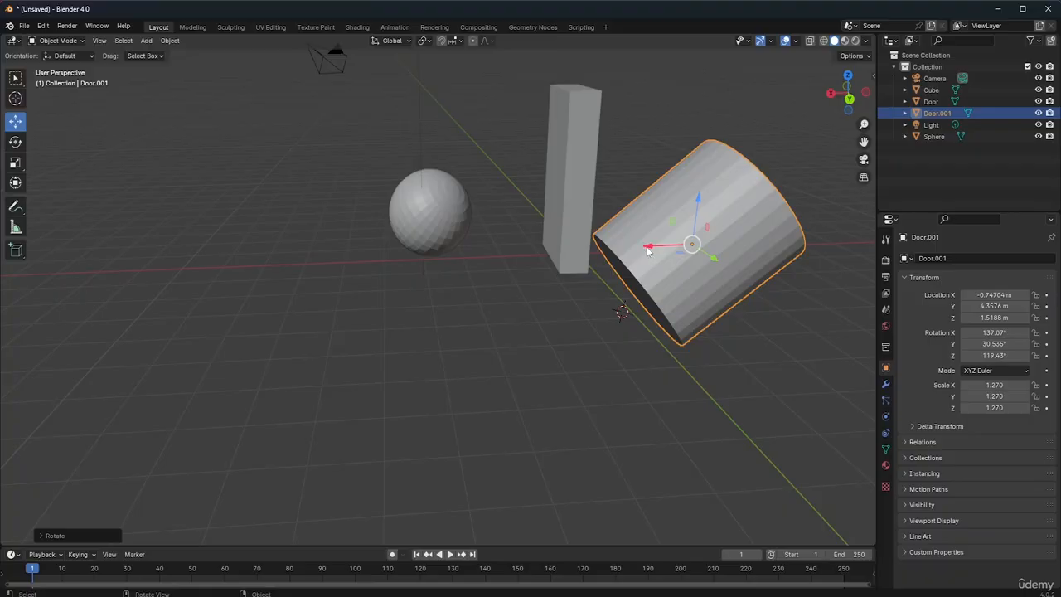
drag(647, 251, 672, 266)
Scale the cylinder uniformly to about 1.149
key(s)
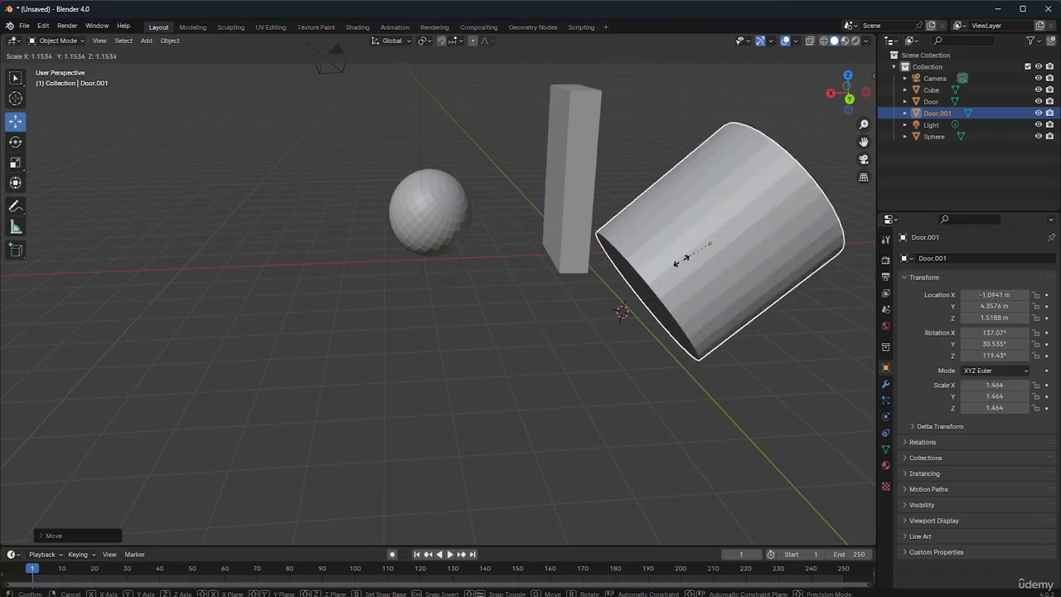
click(687, 262)
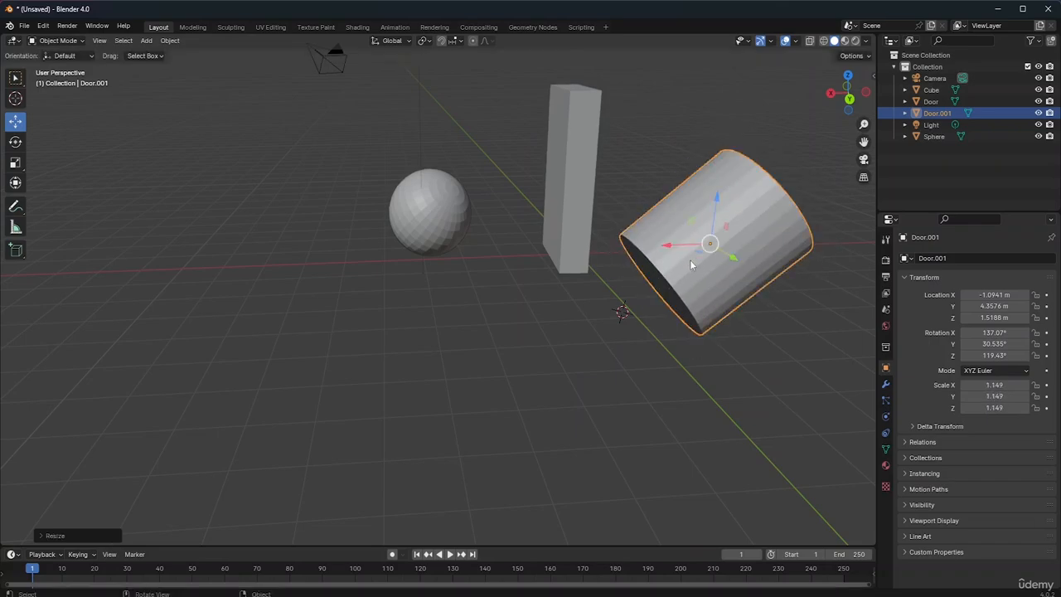
key(z)
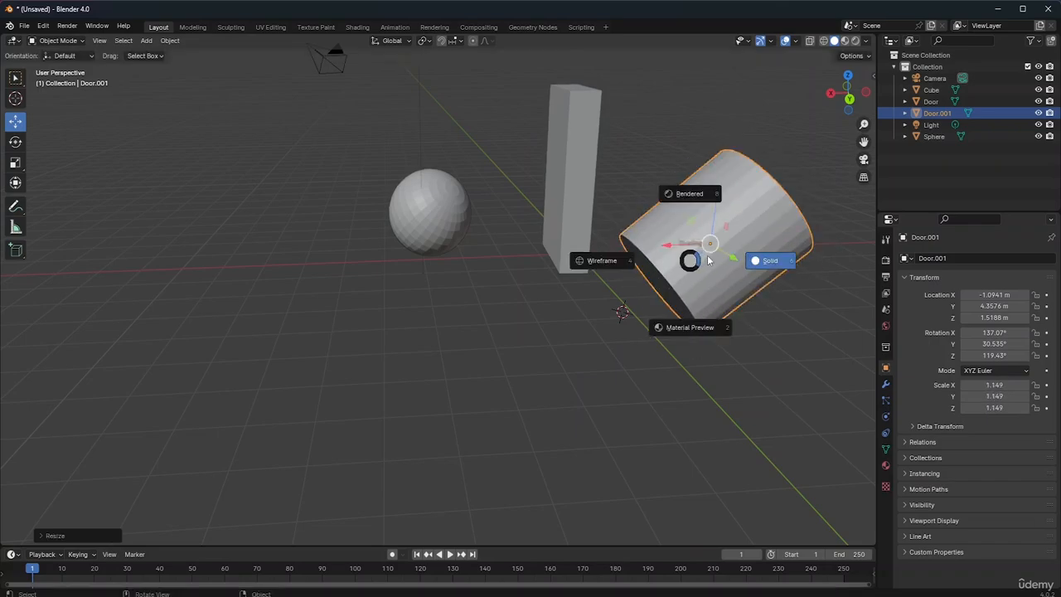
click(756, 213)
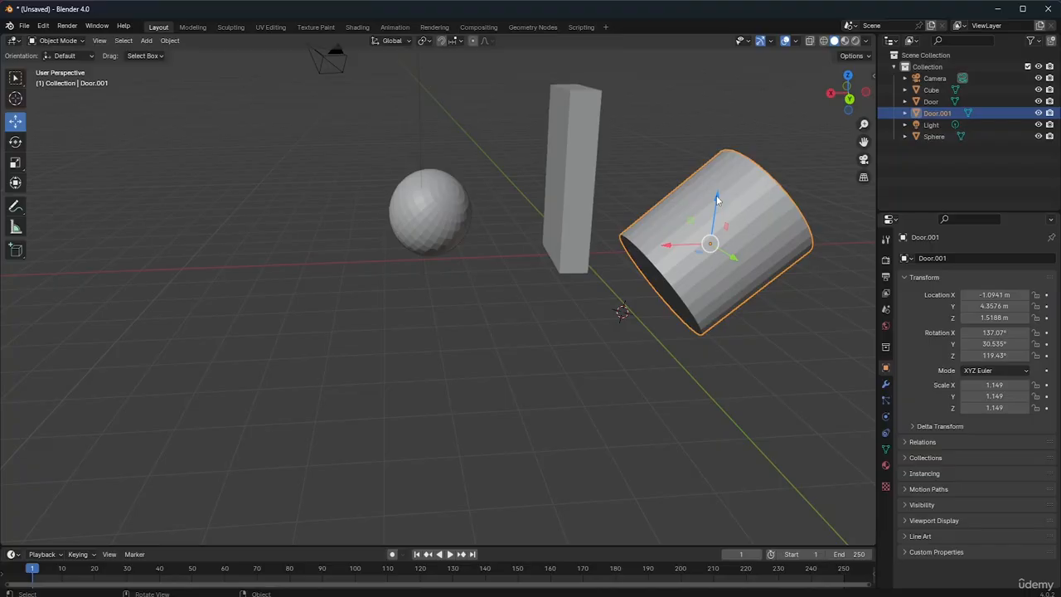
Scale the cylinder along global Z, to scale values of about X 1.297, Y 1.342, Z 1.370, and deselect it
key(s)
key(z)
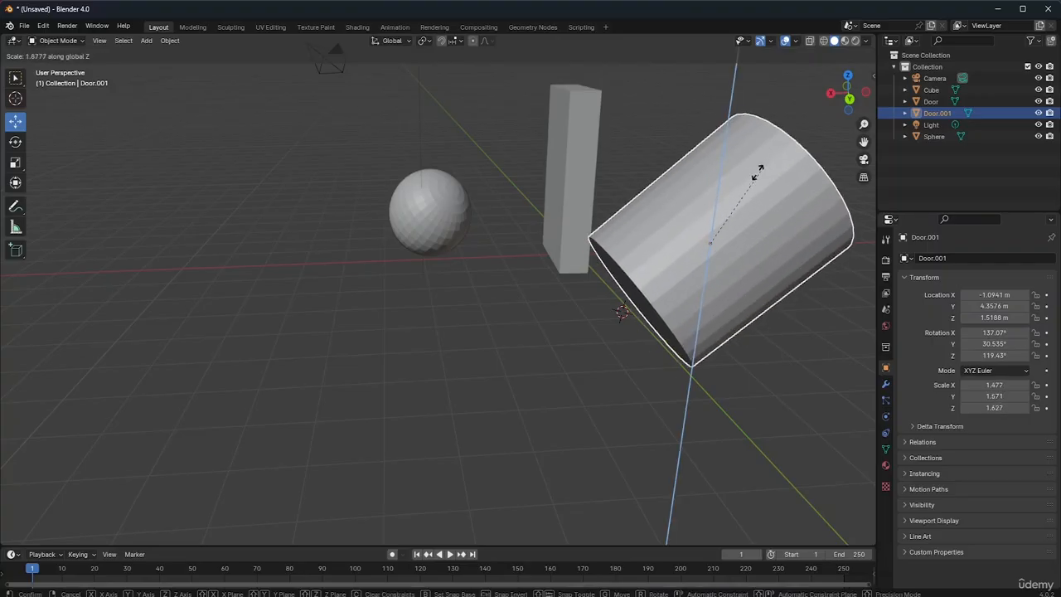
key(Escape)
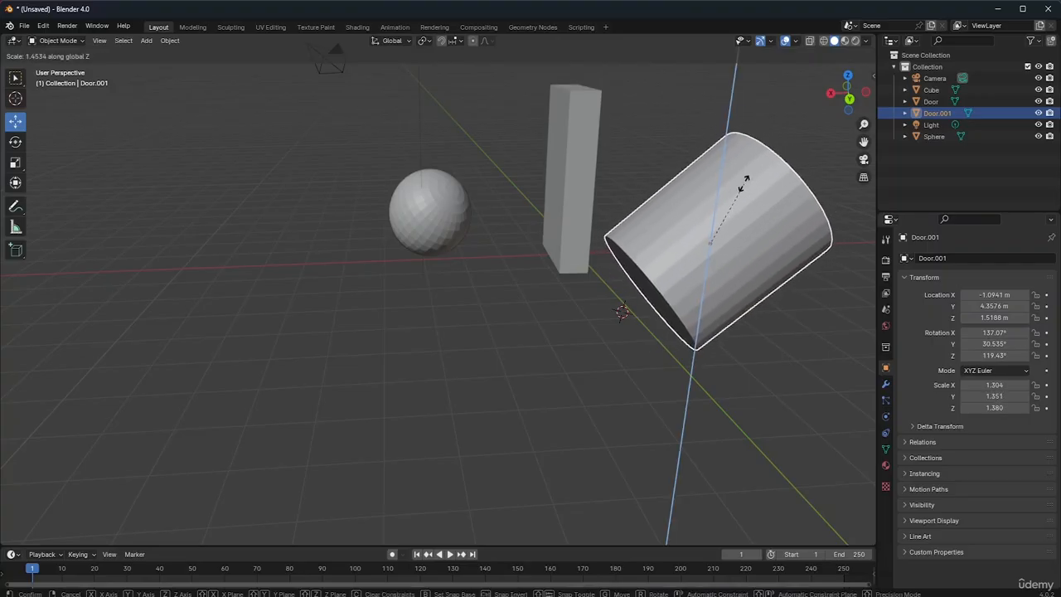
click(814, 171)
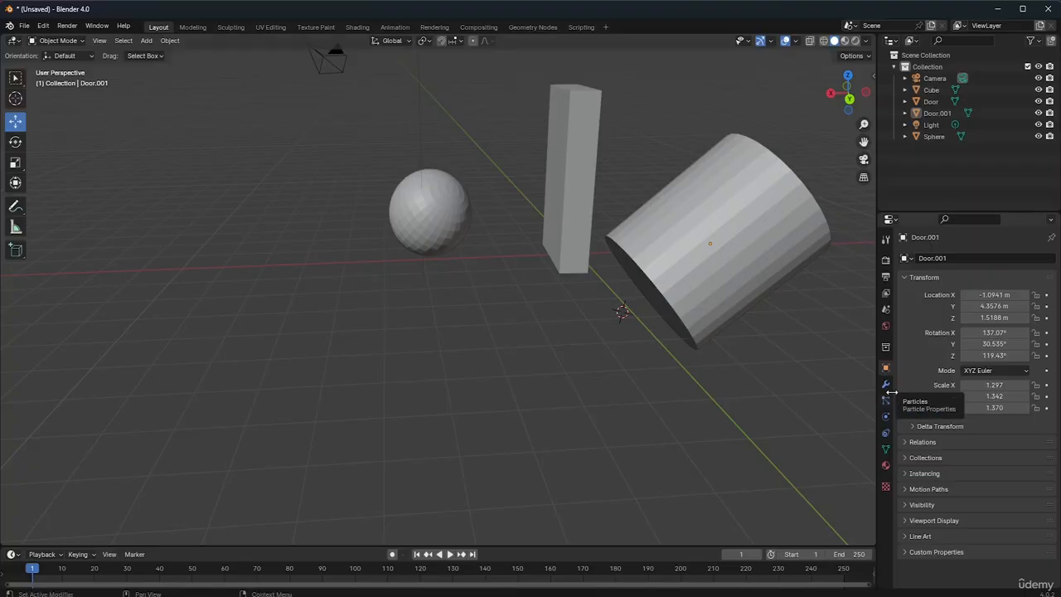
Select the sphere, door and cylinder in turn to check that each is a separate object, and clear the selection
click(438, 196)
click(575, 186)
click(745, 259)
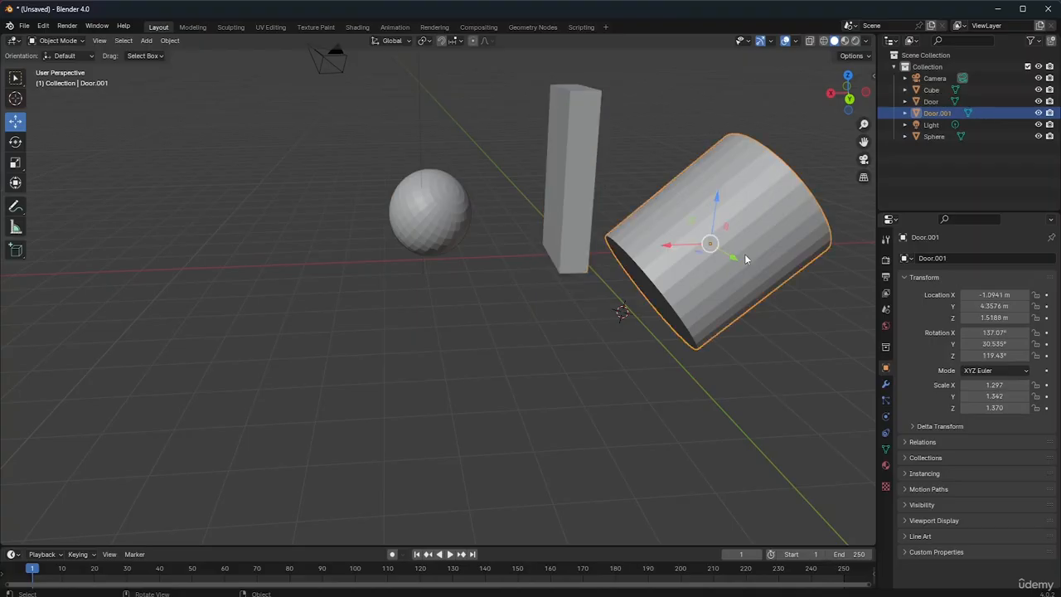
click(574, 154)
click(423, 220)
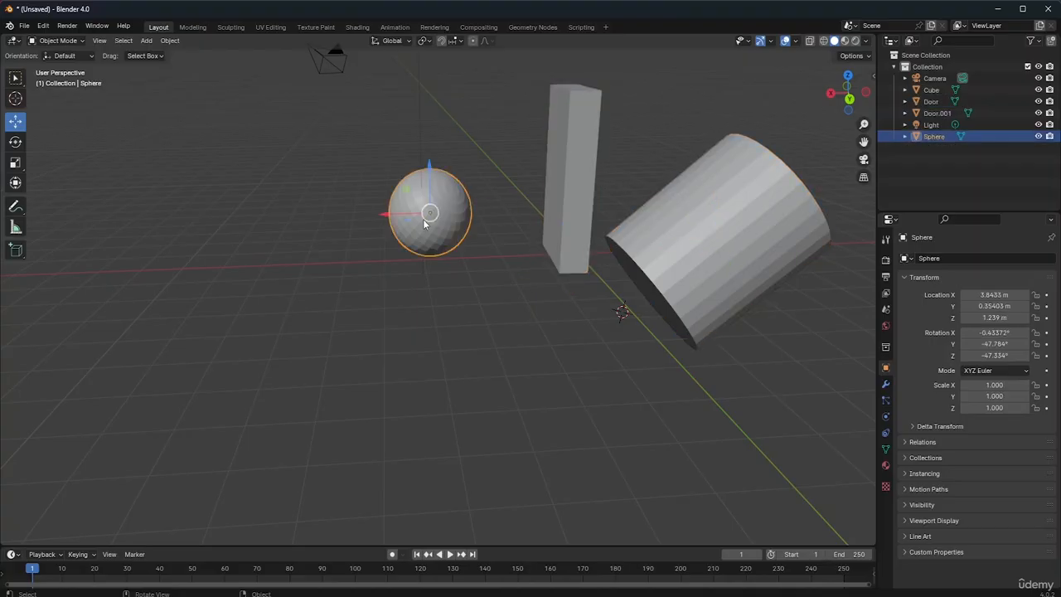
click(568, 218)
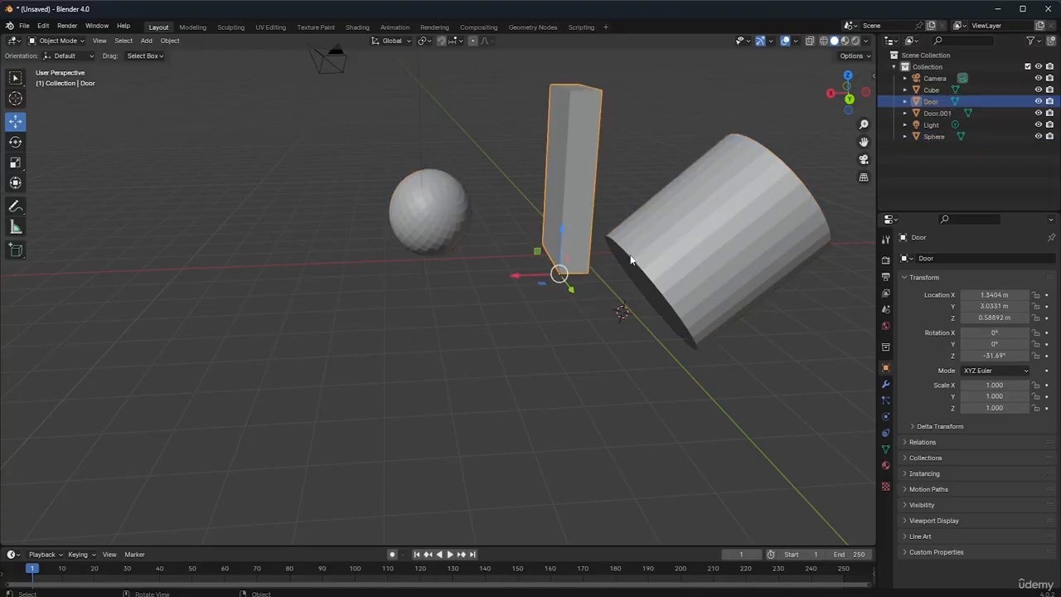
click(726, 277)
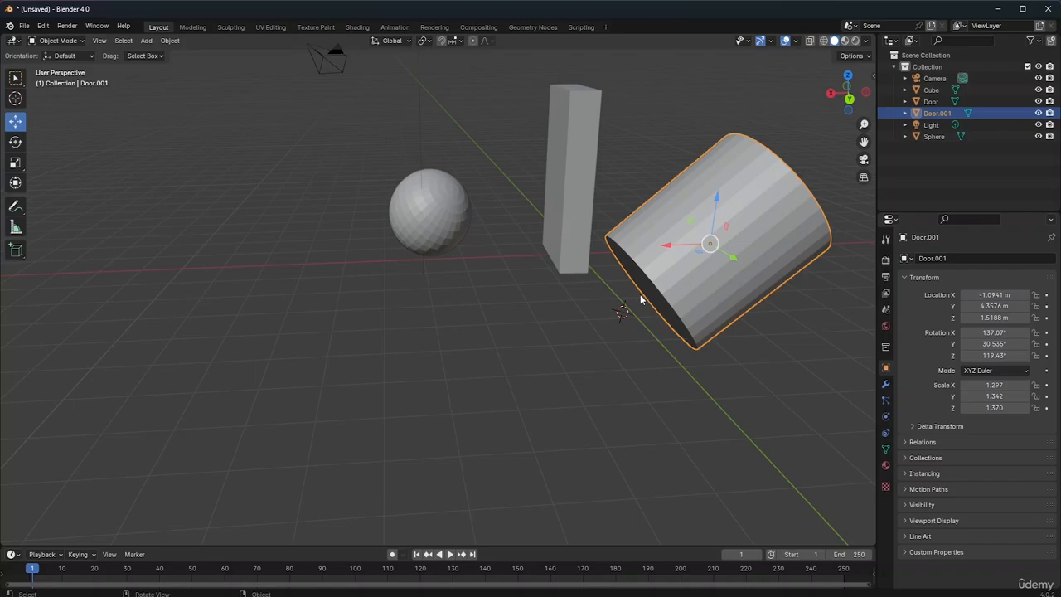
click(569, 208)
click(445, 121)
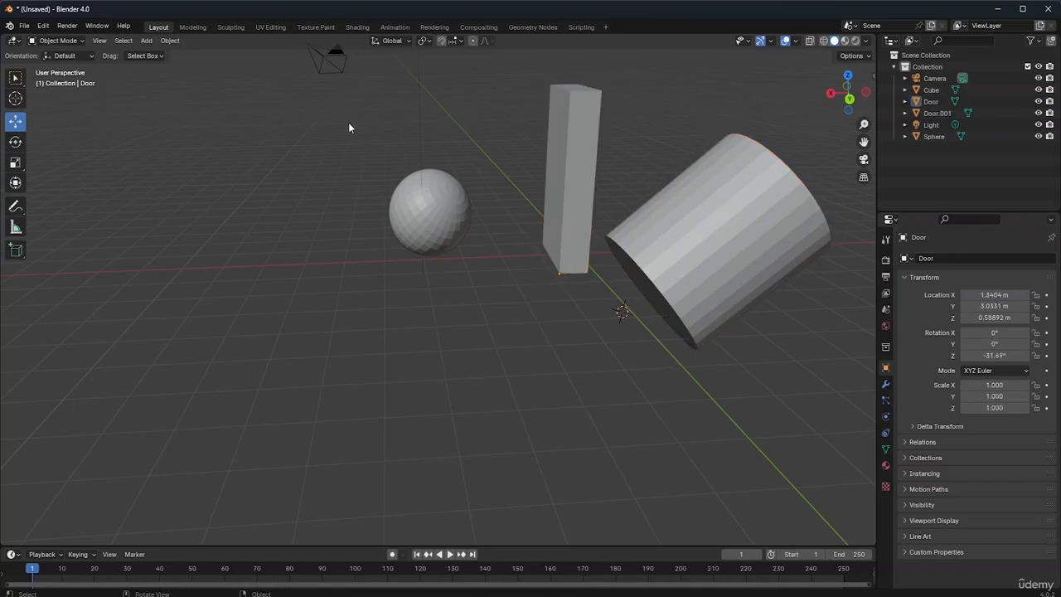
Rename the cylinder object Door.001 as Sphere
double_click(937, 113)
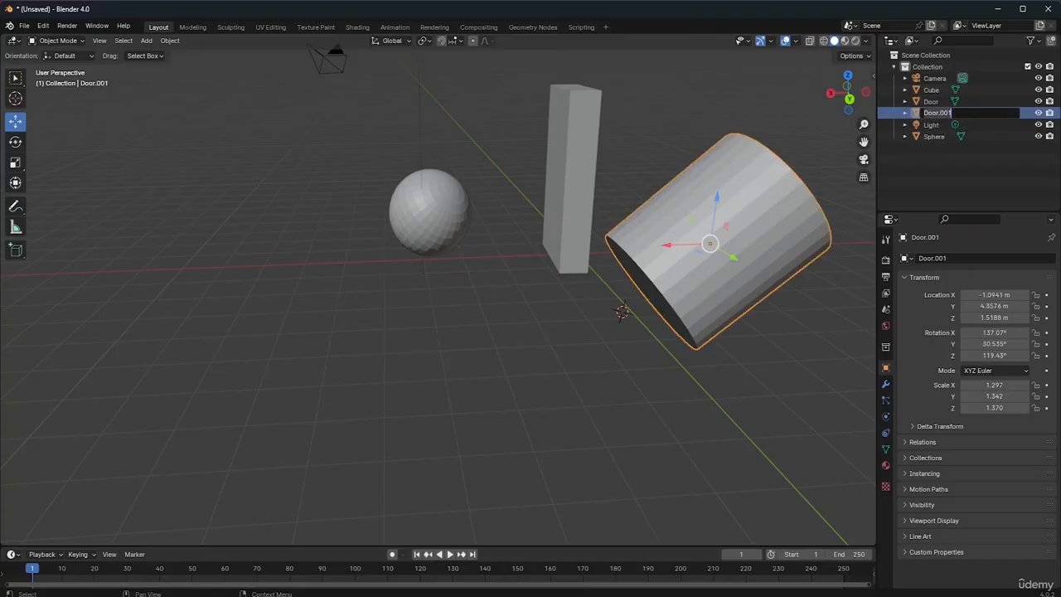
key(BackSpace)
text(Sphere)
key(Return)
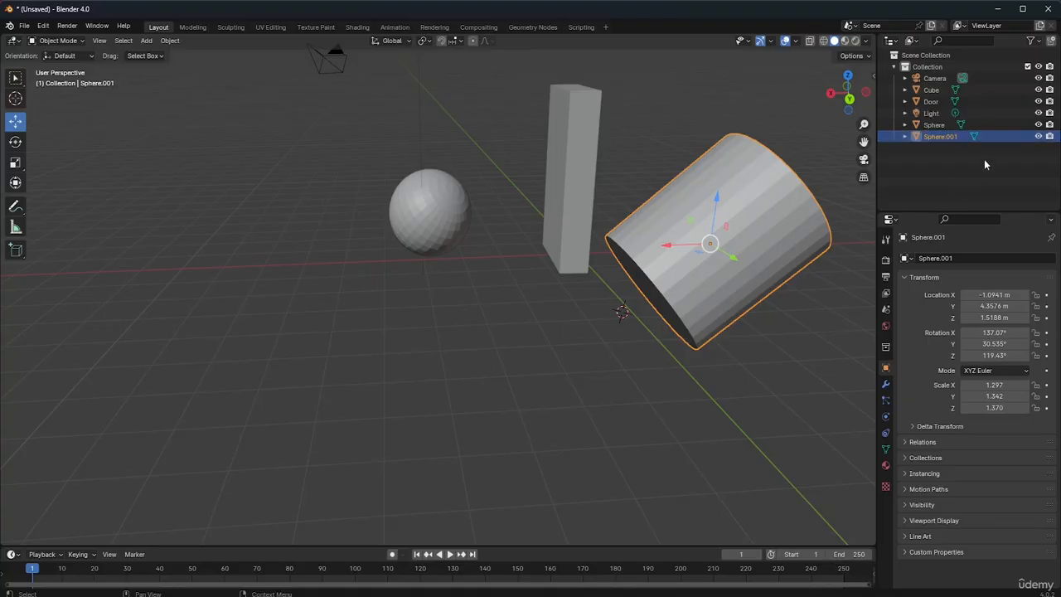
Check which object is the actual sphere and rename the cylinder object as Cylinder
click(934, 124)
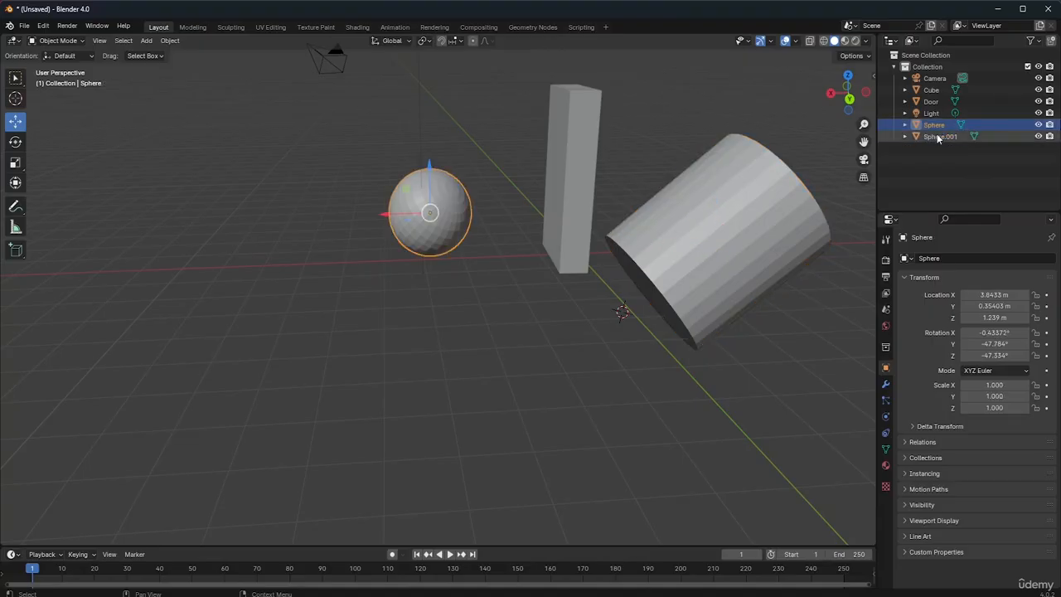
double_click(940, 136)
key(BackSpace)
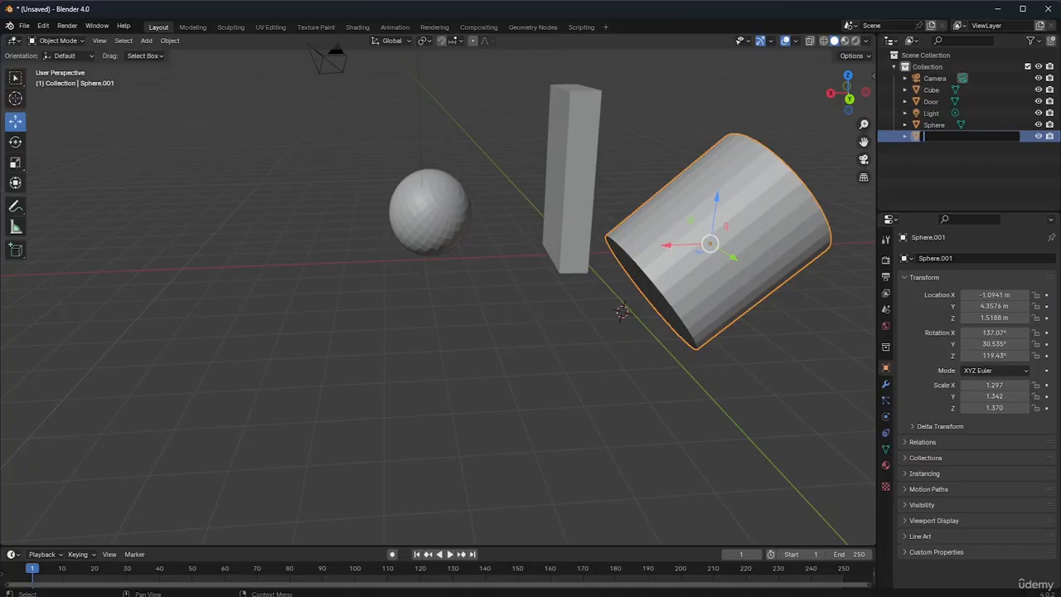
text(Cylinder)
key(Return)
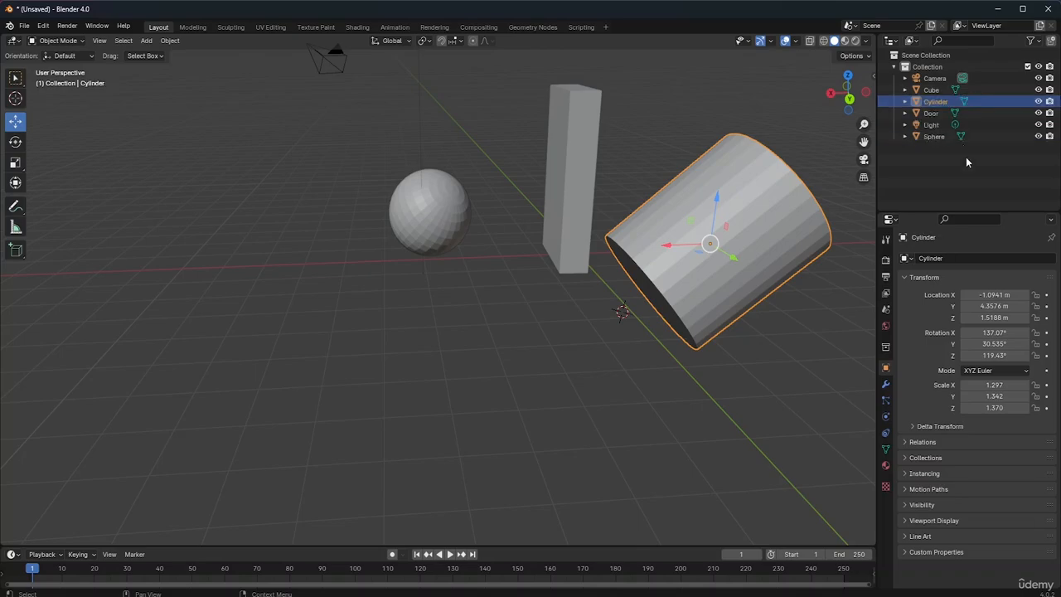
Select the camera, cube, cylinder, door and light by name to identify each one in the scene
click(970, 170)
click(941, 79)
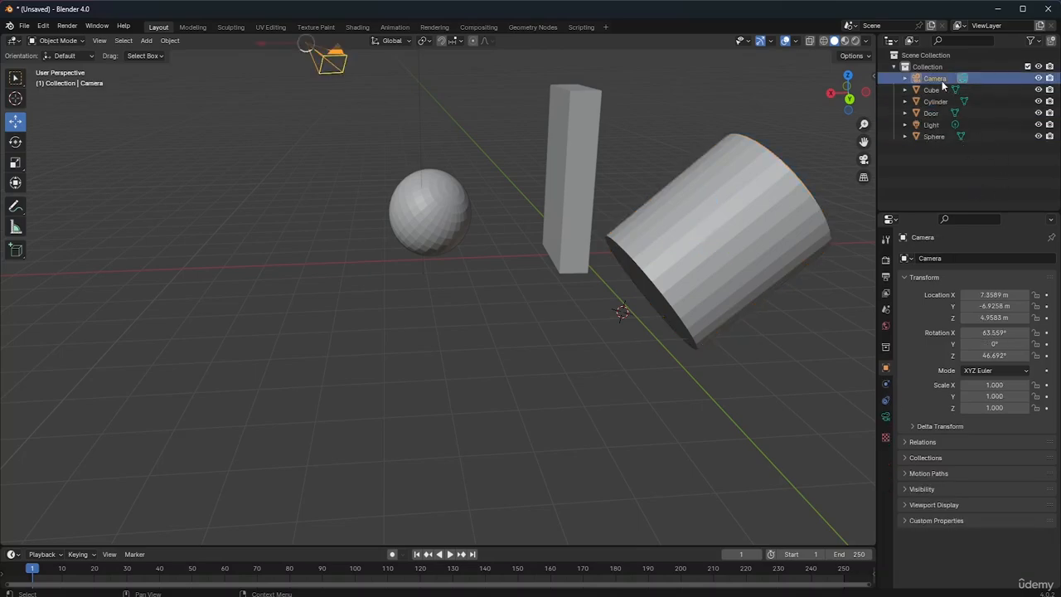
click(939, 89)
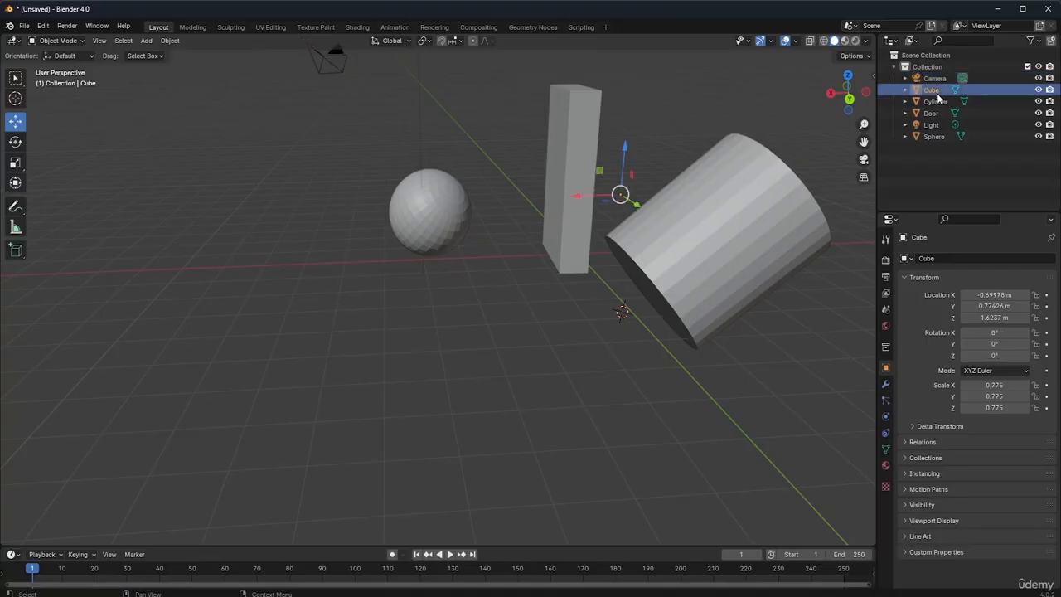
click(937, 101)
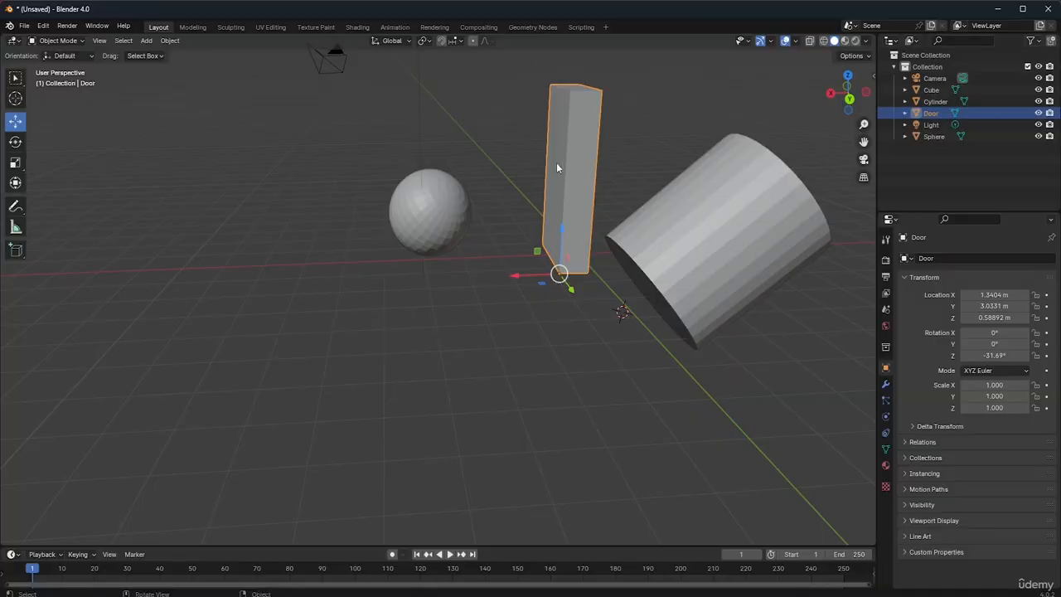
click(923, 126)
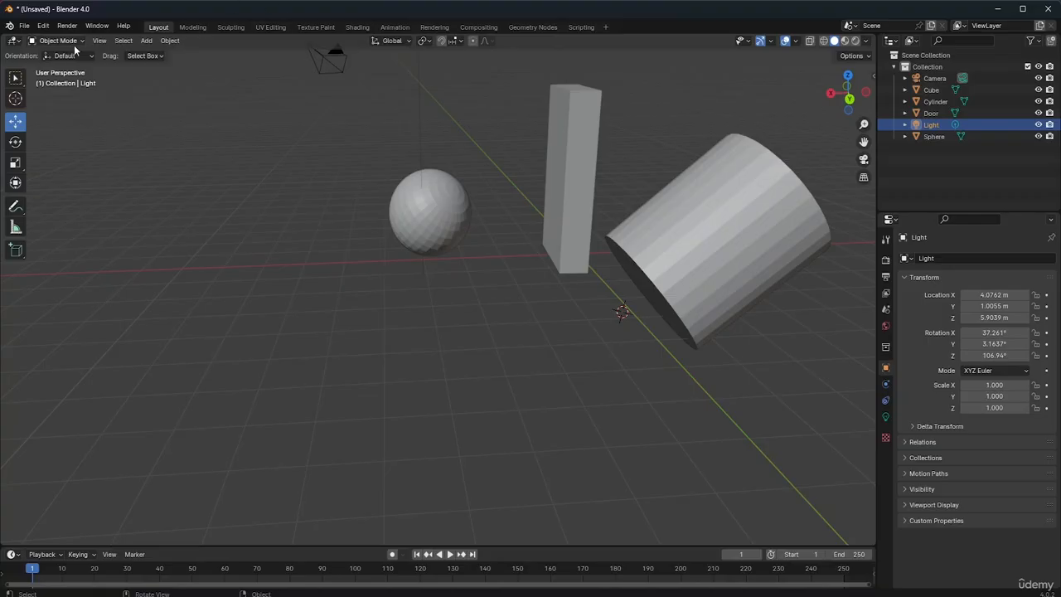
Frame all objects in the viewport to locate the light, and return to the Select Box tool with nothing selected
click(98, 41)
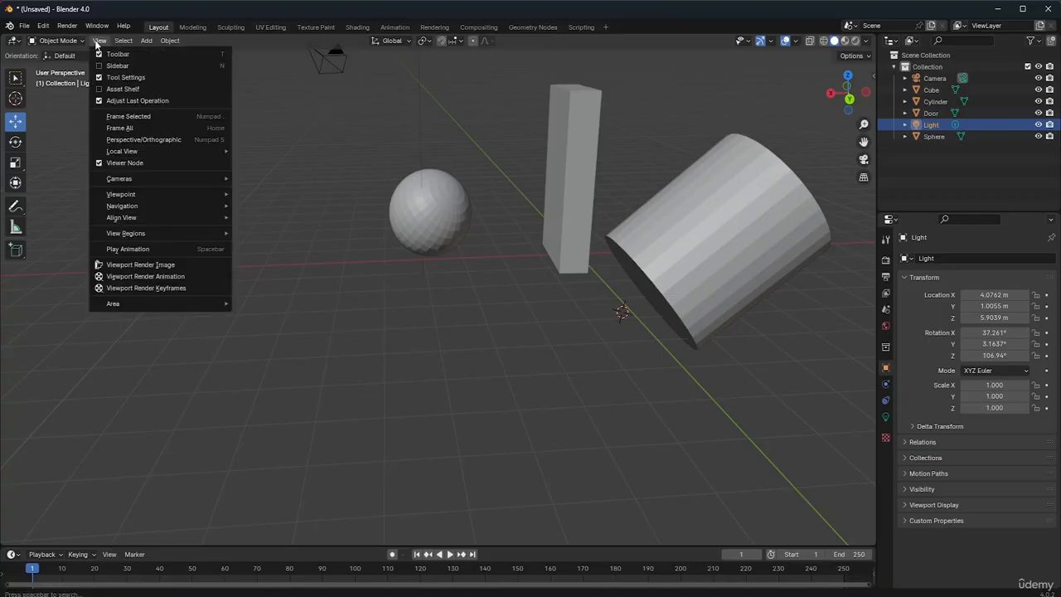
click(121, 128)
click(421, 236)
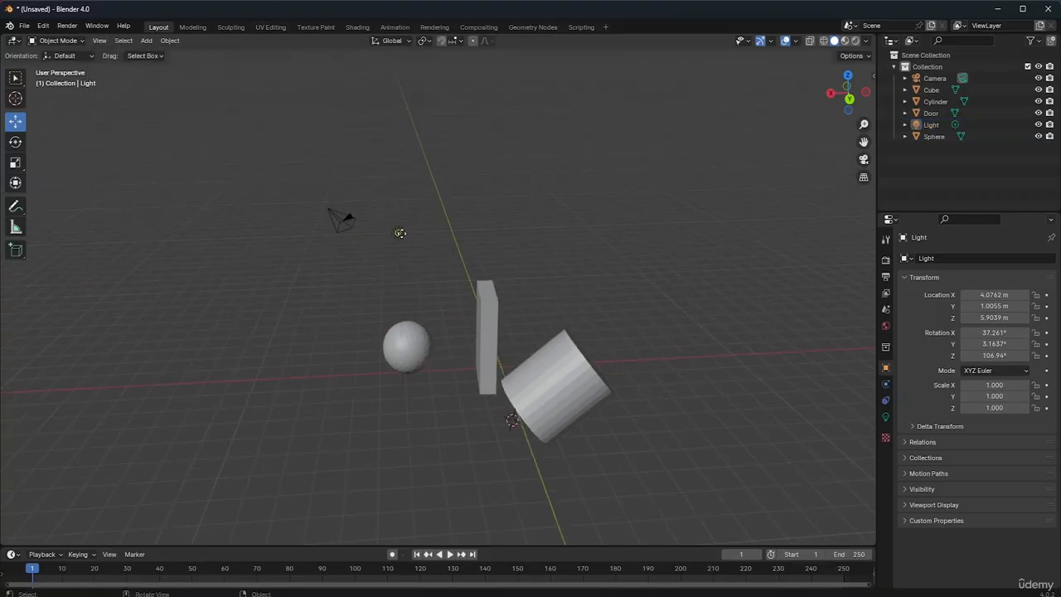
click(398, 232)
click(508, 220)
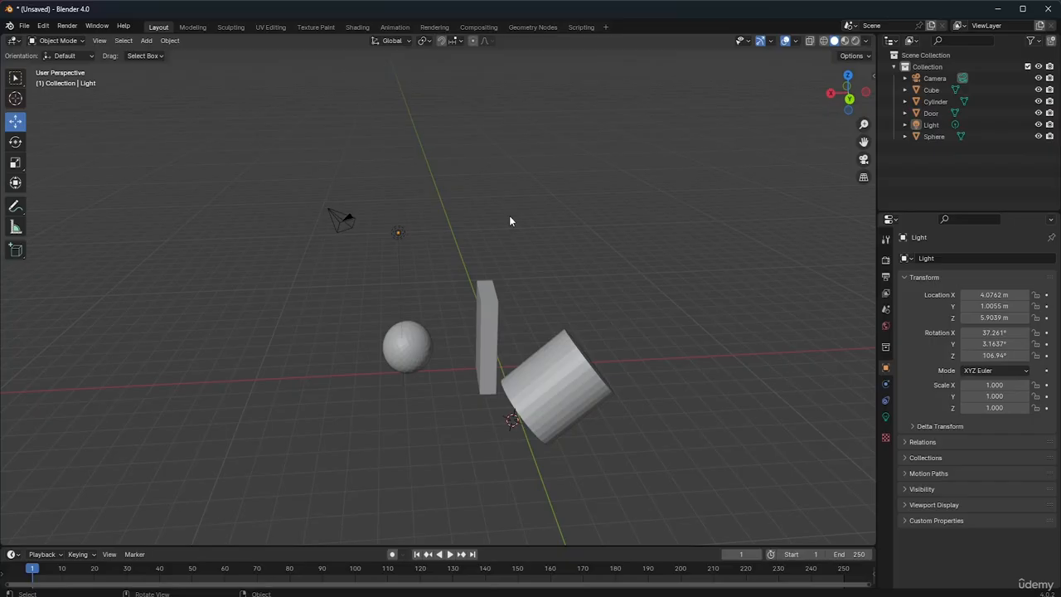
click(12, 82)
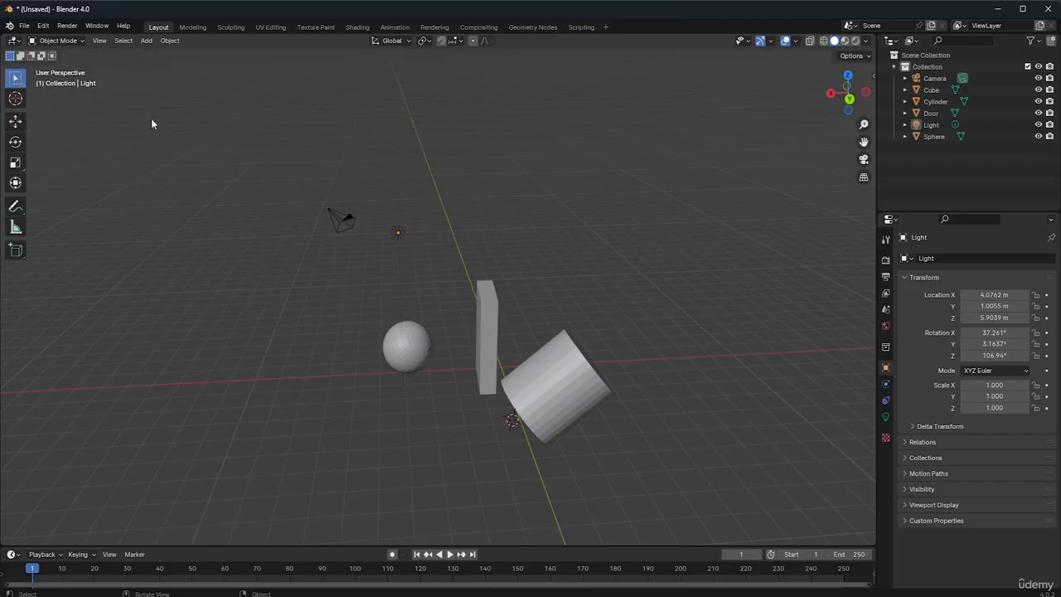